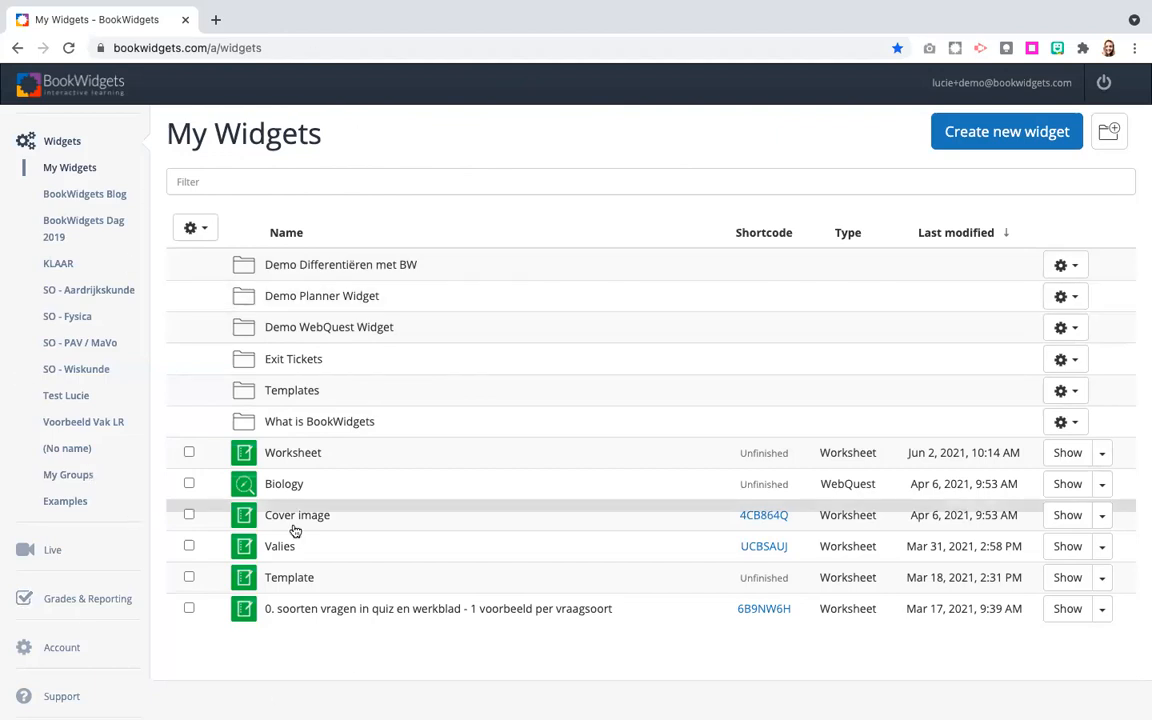
# Open the results search under Grades & Reporting and set the title to "Europe" and the course to (Any course).
pyautogui.click(117, 602)
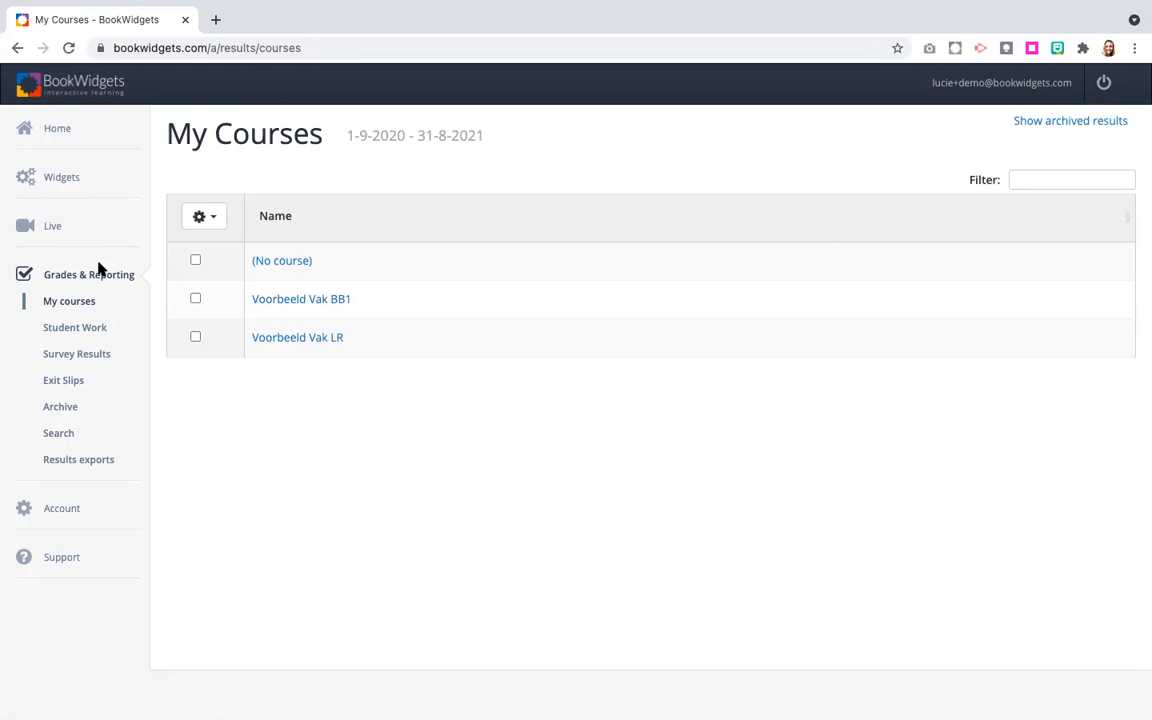
pyautogui.click(60, 433)
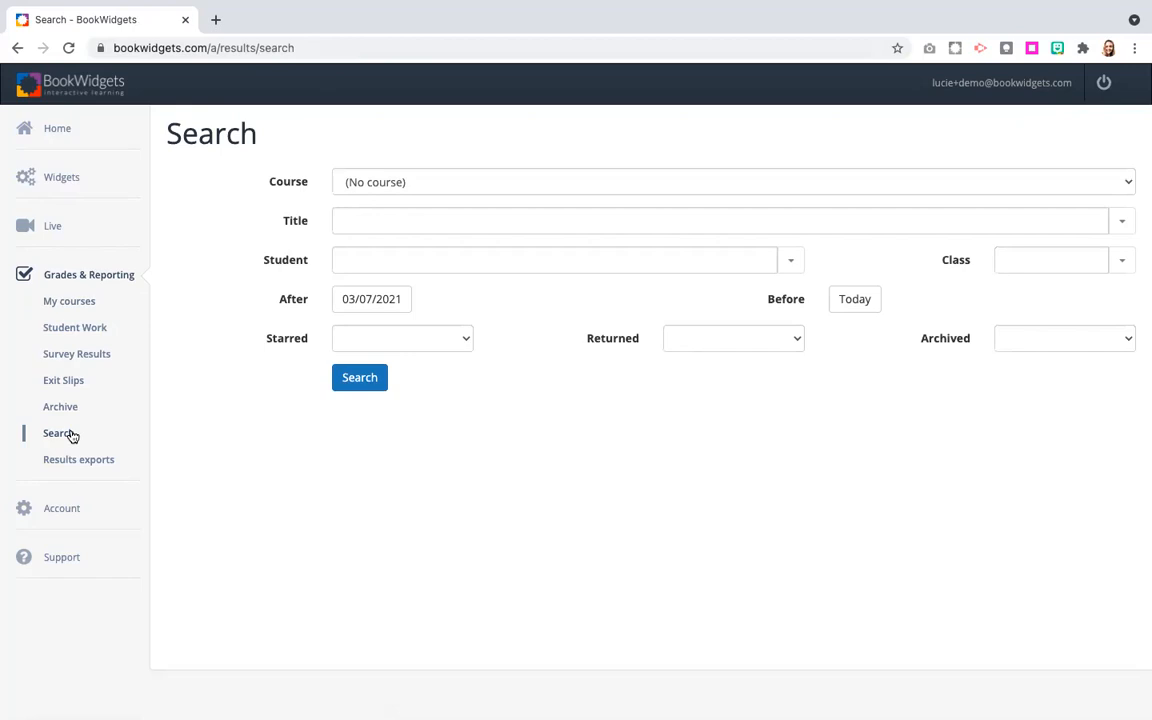
pyautogui.click(373, 218)
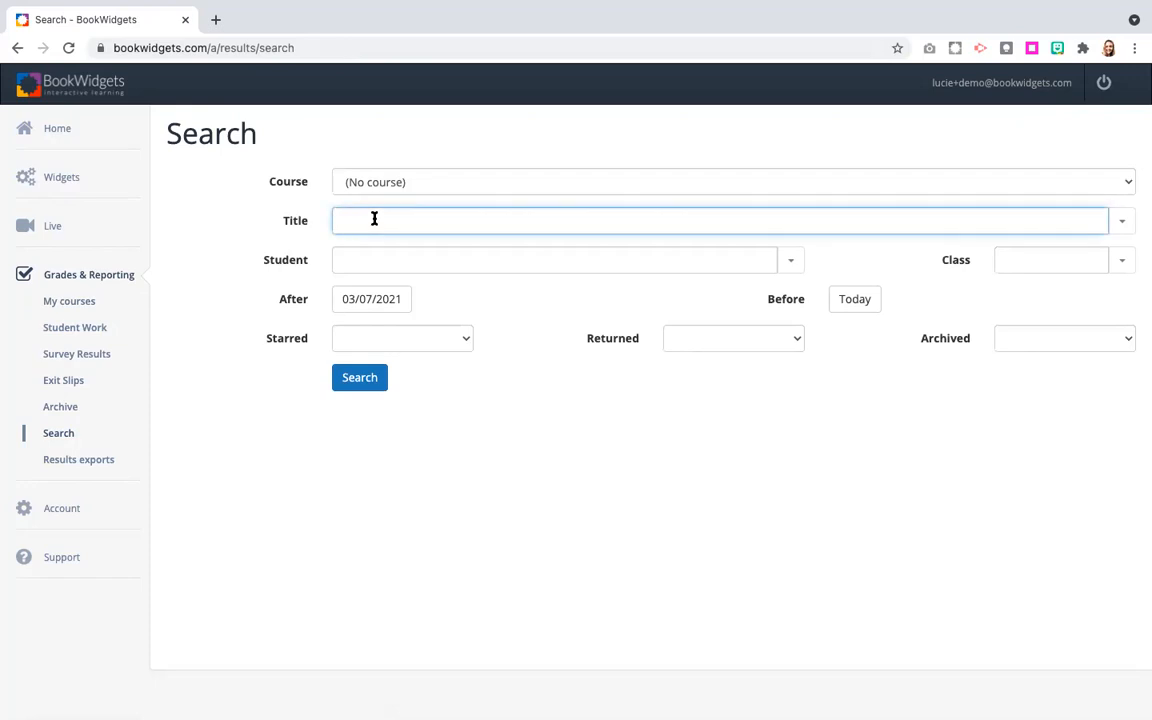
pyautogui.write('Europe')
pyautogui.click(401, 182)
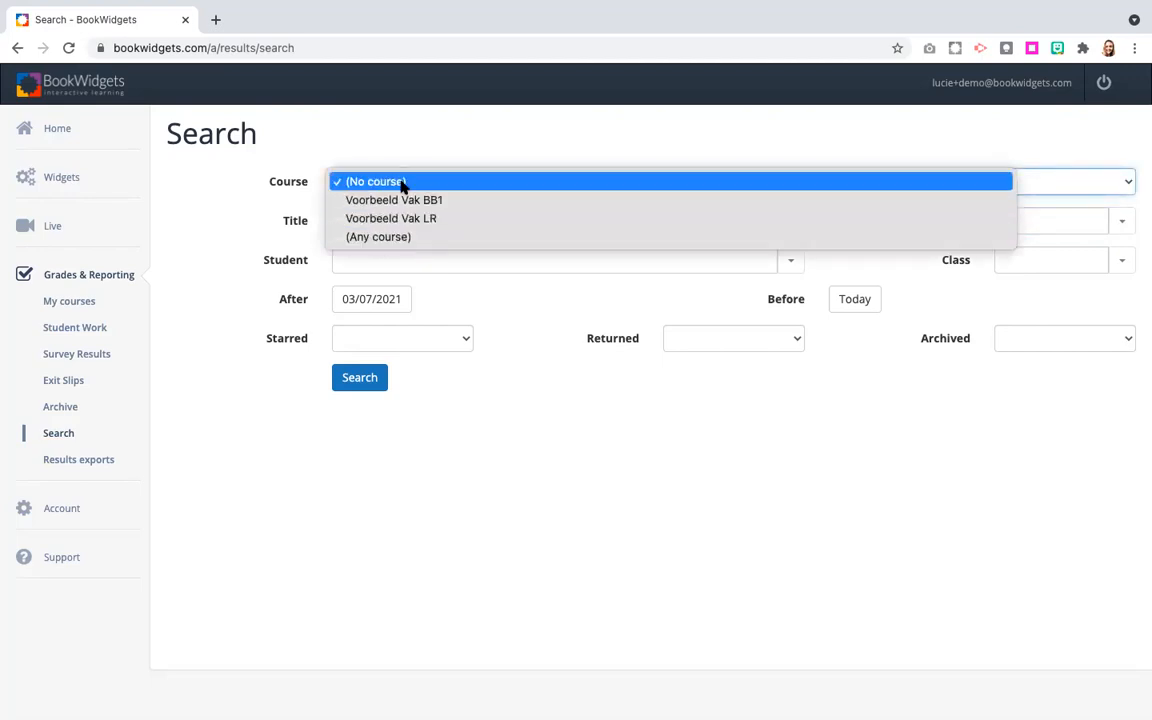
pyautogui.click(382, 238)
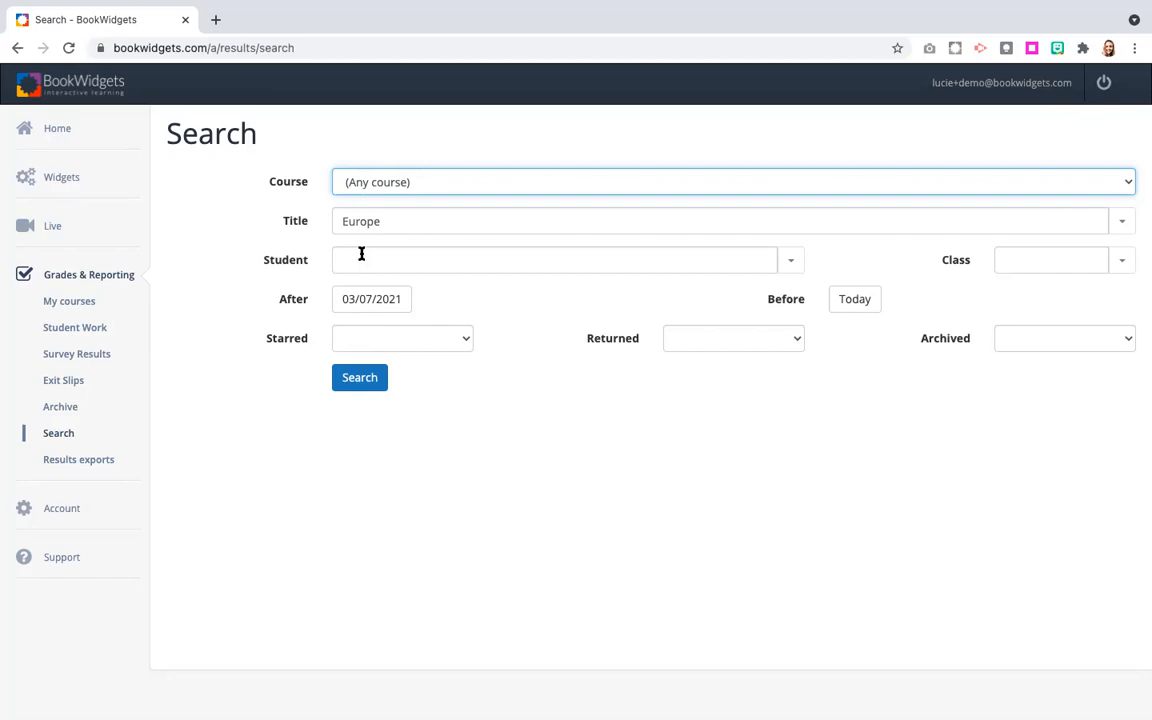
# Set the search's After date to 05/01/2021 and search for the matching student results.
pyautogui.click(375, 260)
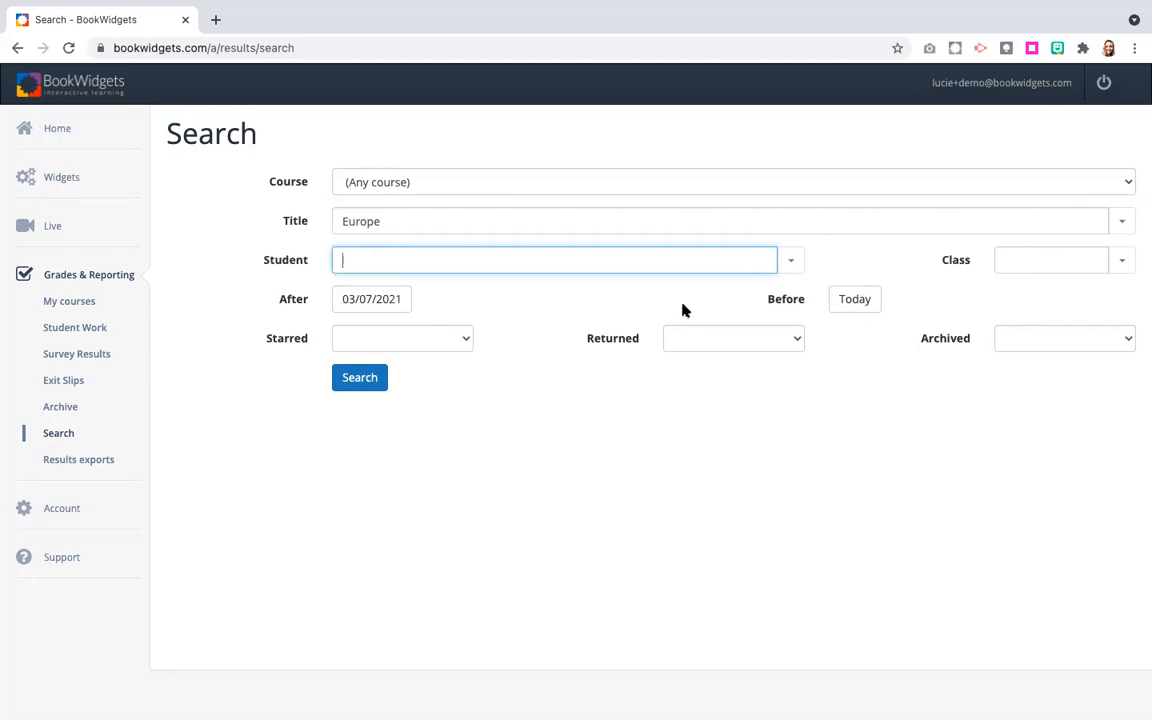
pyautogui.click(375, 303)
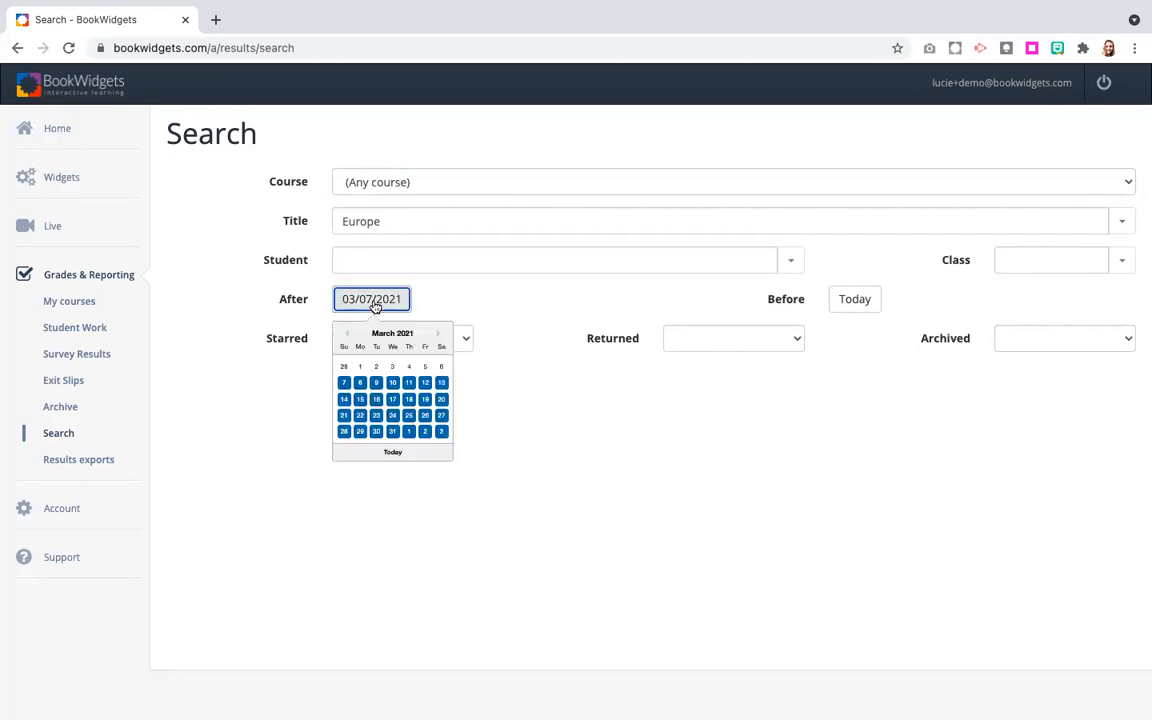
pyautogui.click(440, 334)
pyautogui.click(442, 335)
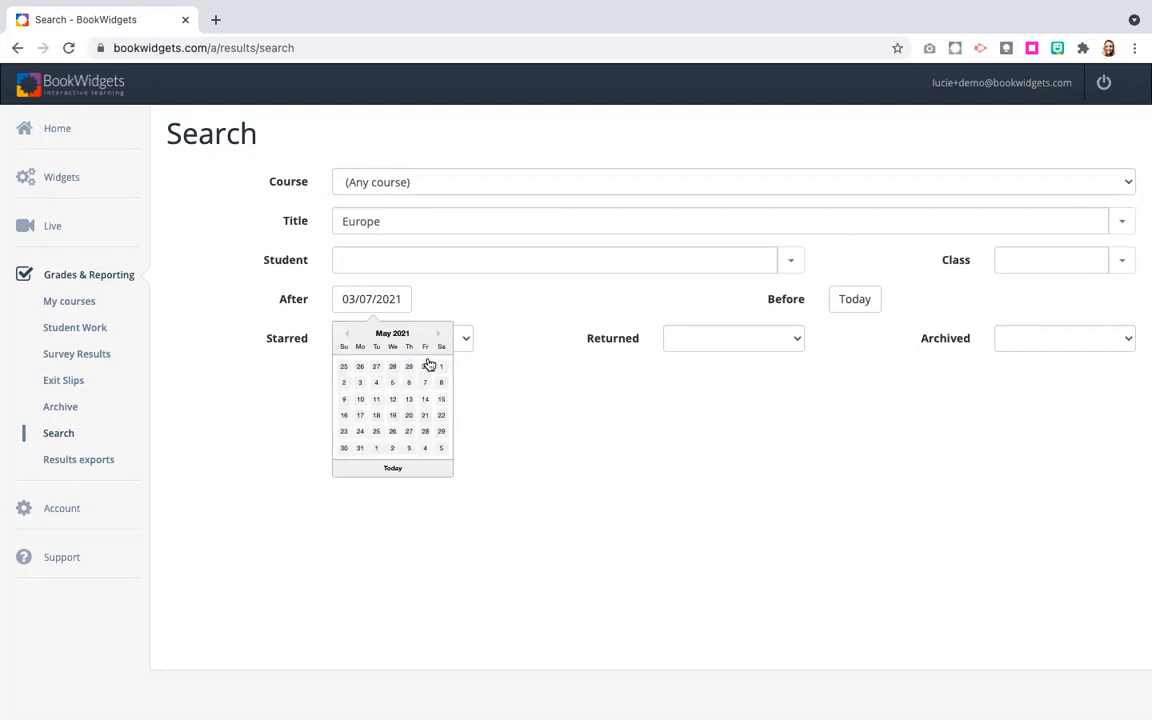
pyautogui.click(441, 367)
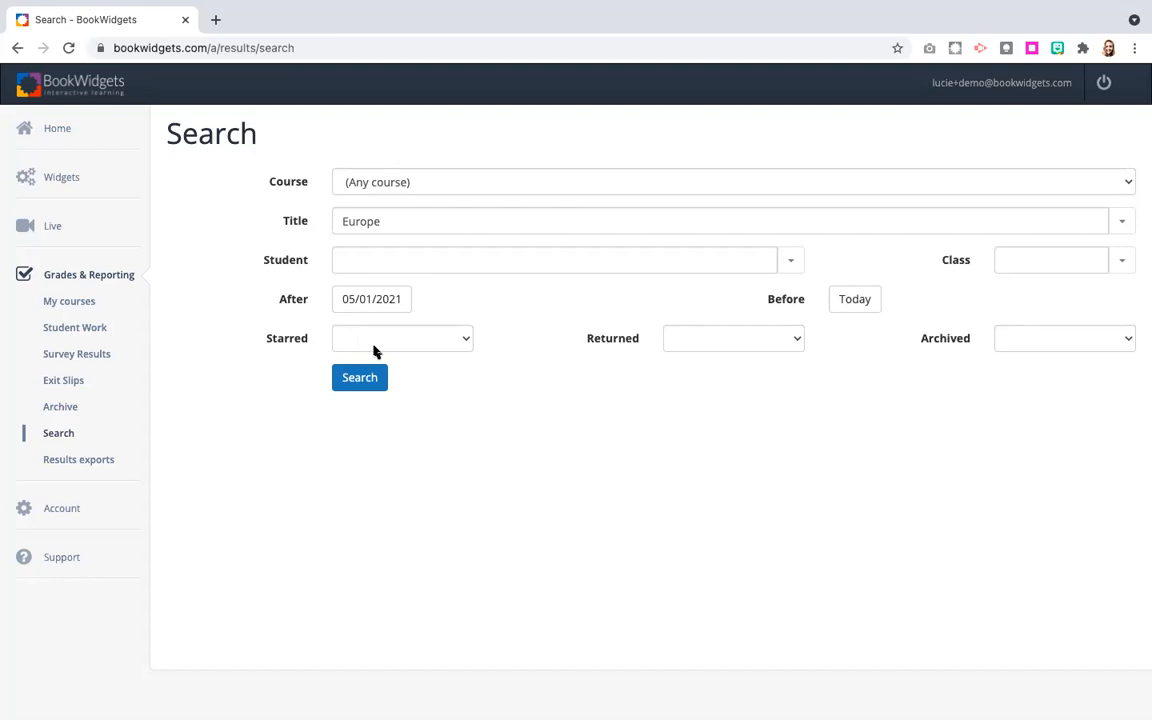
pyautogui.click(415, 344)
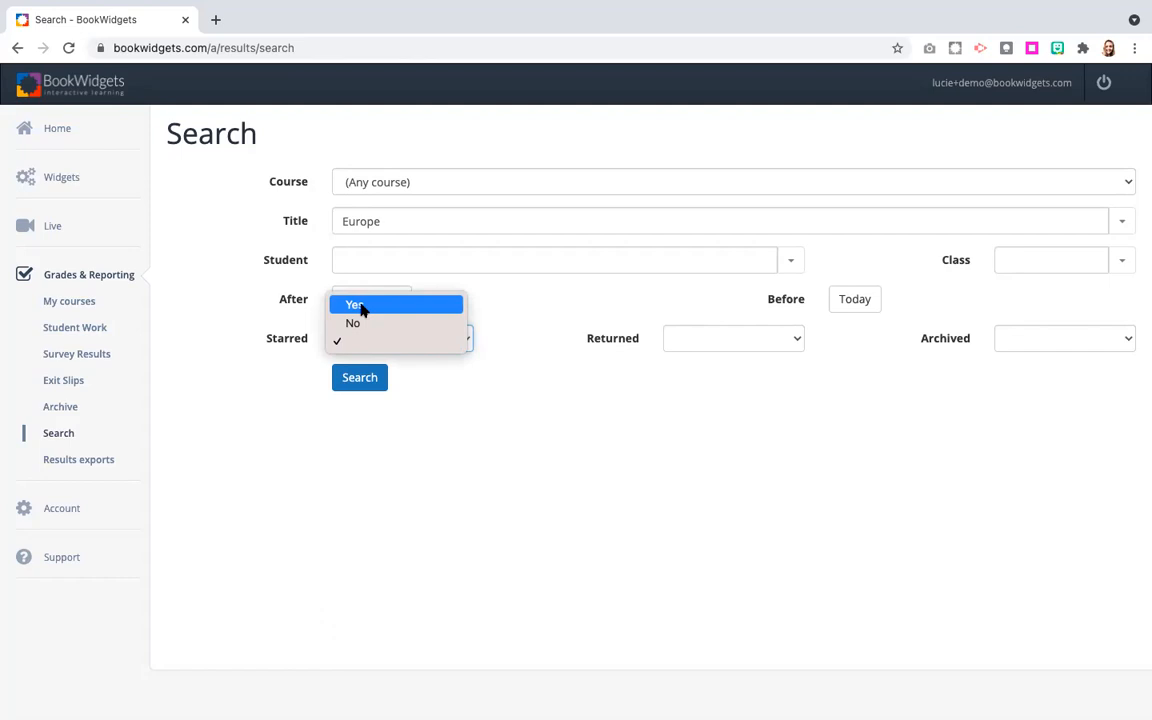
pyautogui.click(485, 329)
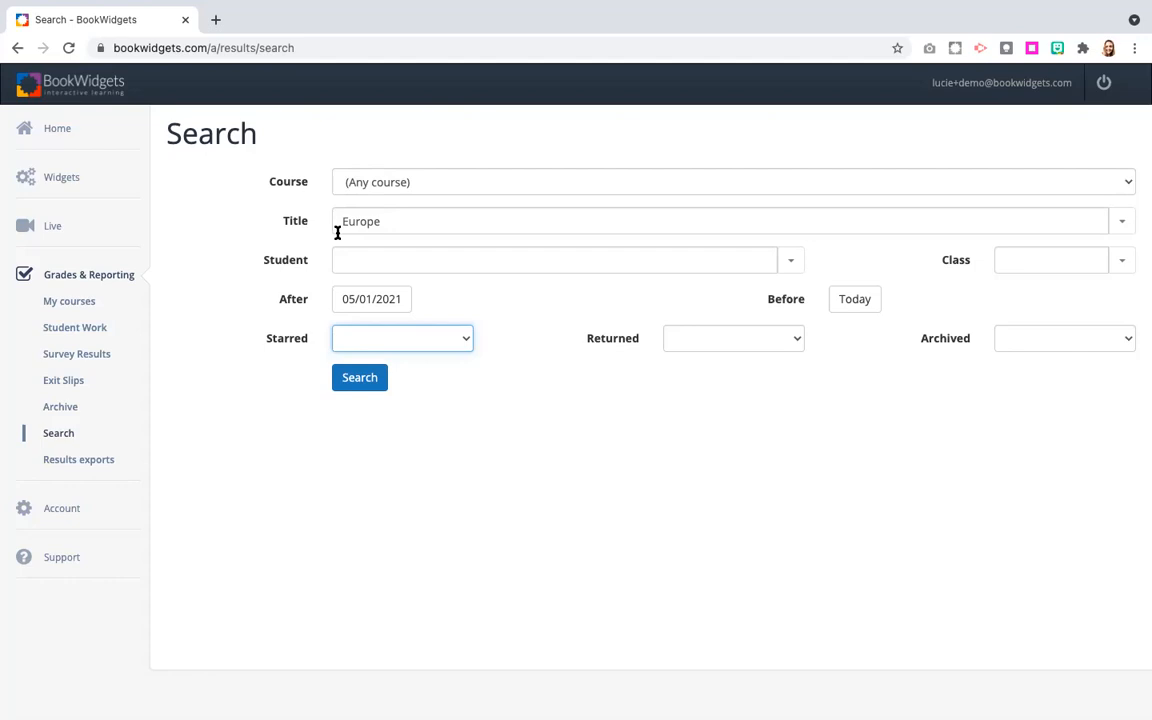
pyautogui.click(359, 386)
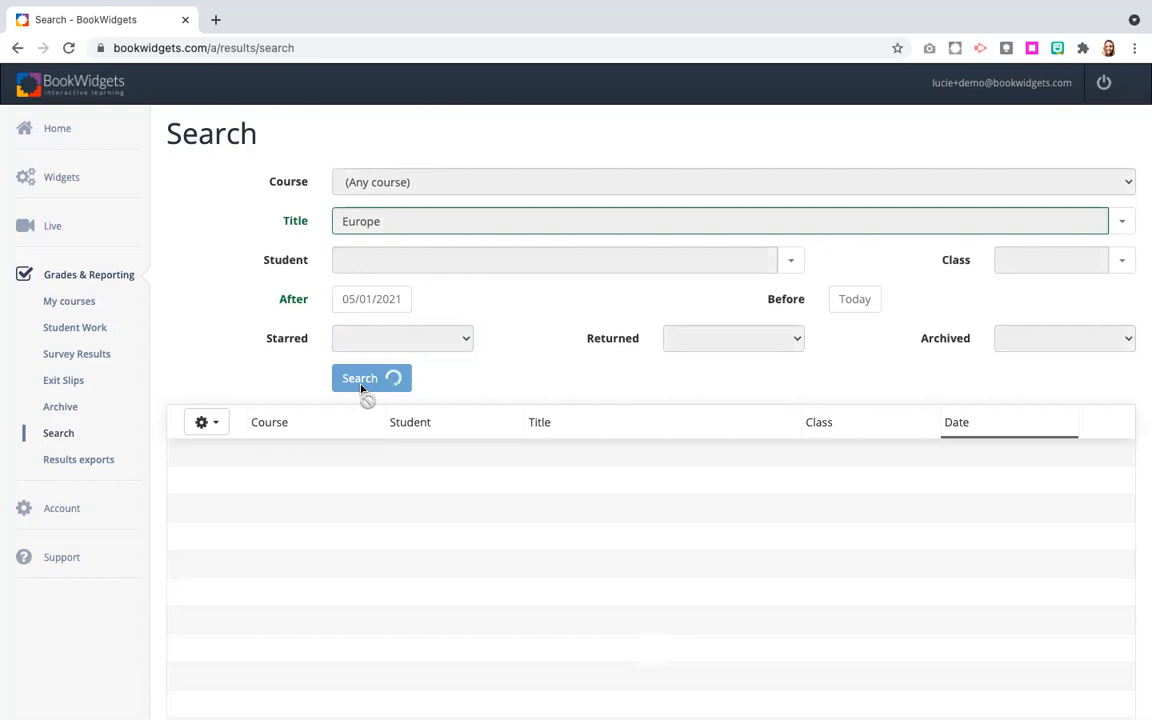
pyautogui.scroll(-2, 362, 391)
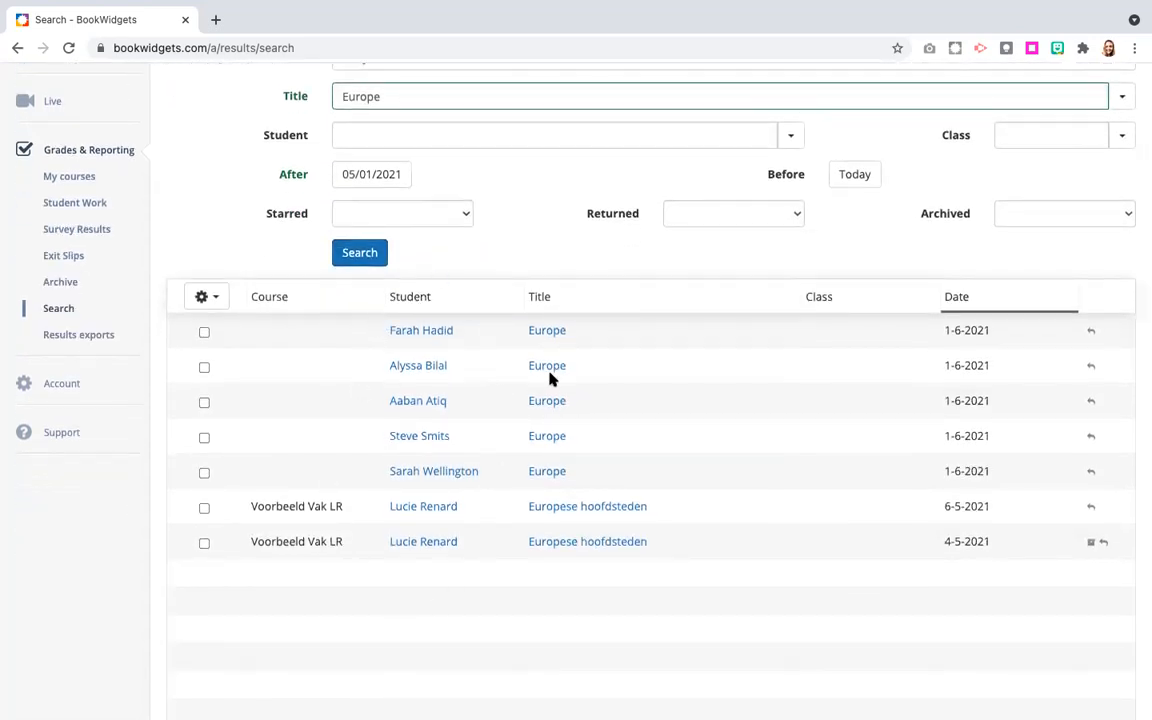
# Open the first student's Europe submission and review its summary, scores and answers to all three questions.
pyautogui.click(421, 337)
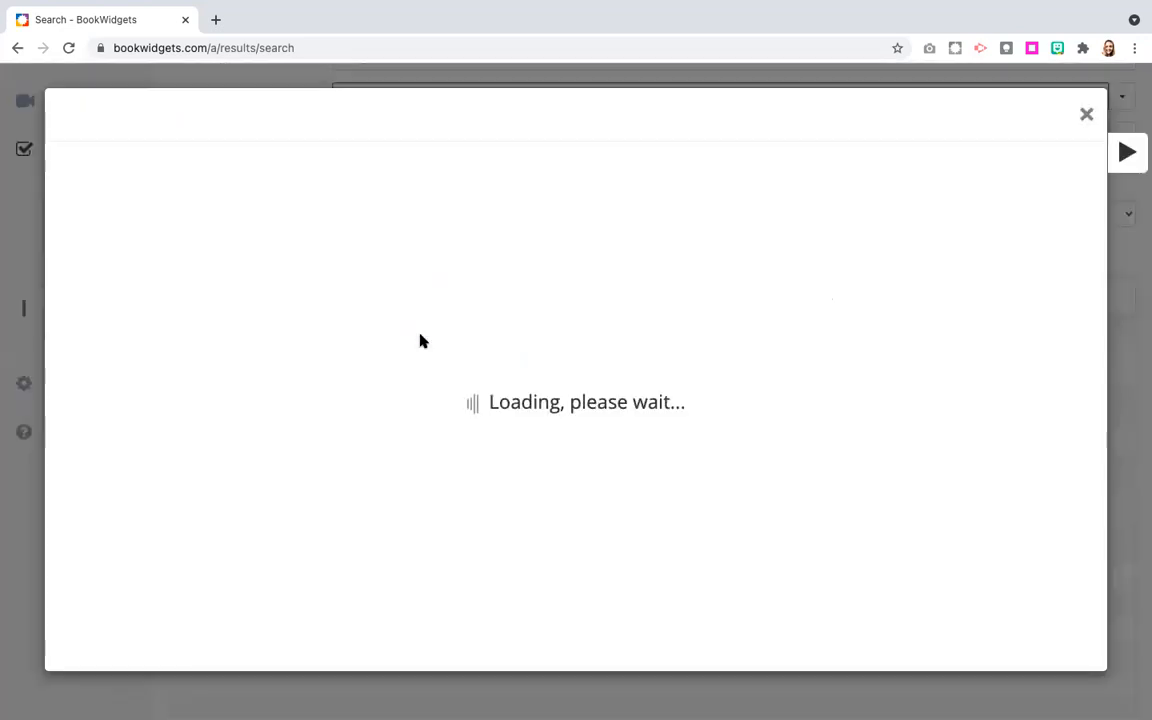
pyautogui.scroll(-5, 350, 542)
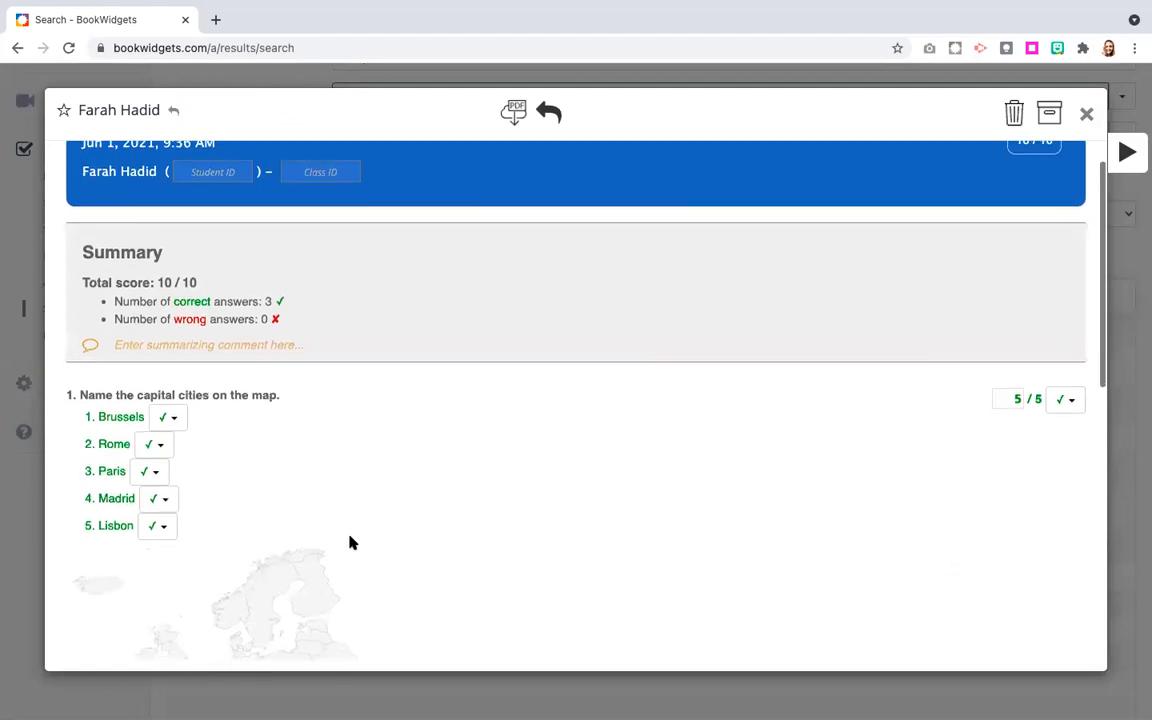
pyautogui.scroll(-3, 350, 542)
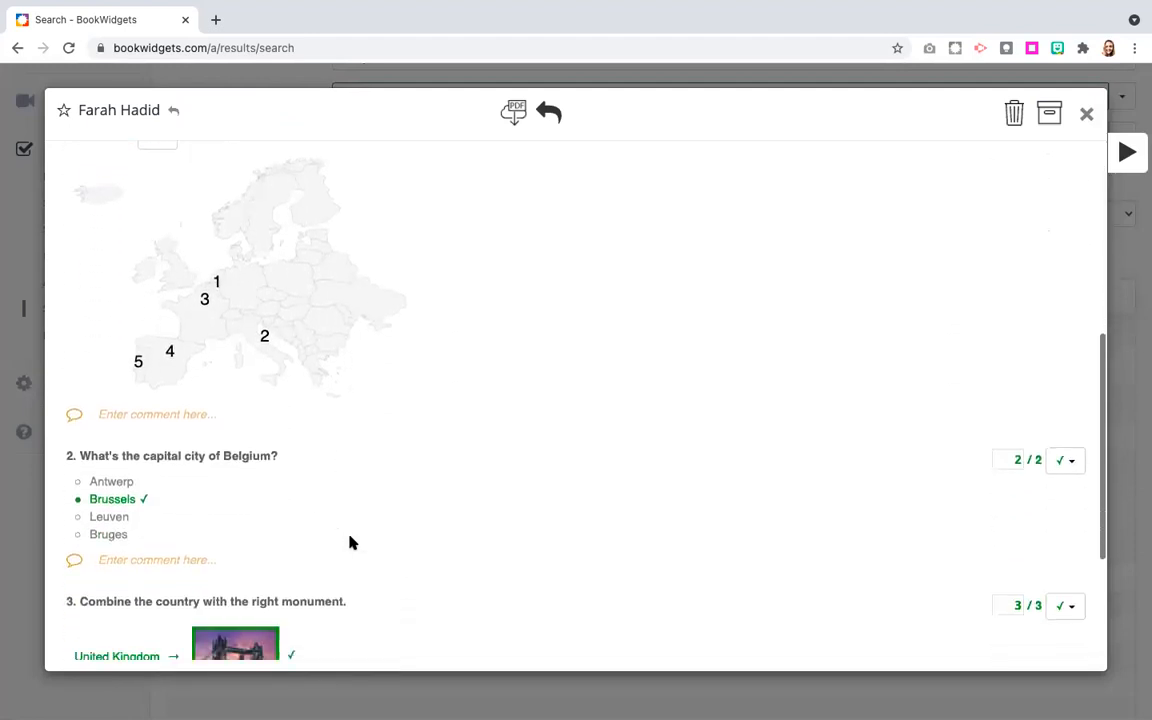
pyautogui.scroll(1, 250, 460)
pyautogui.scroll(10, 250, 460)
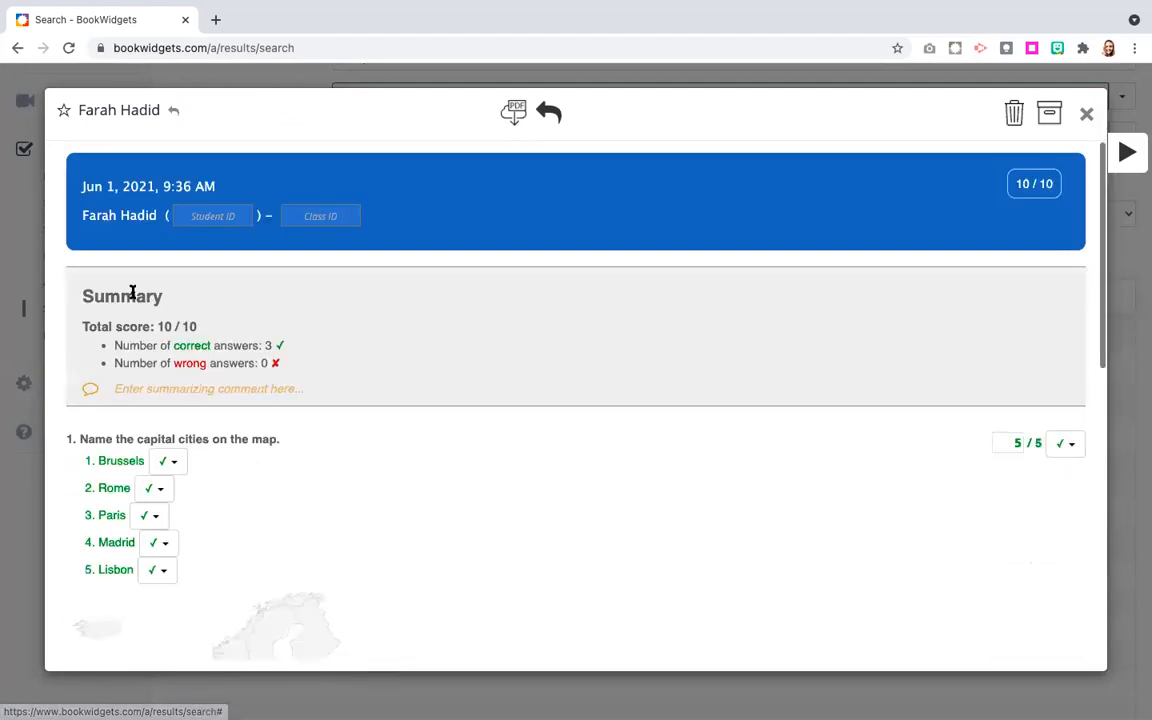
pyautogui.scroll(-10, 207, 470)
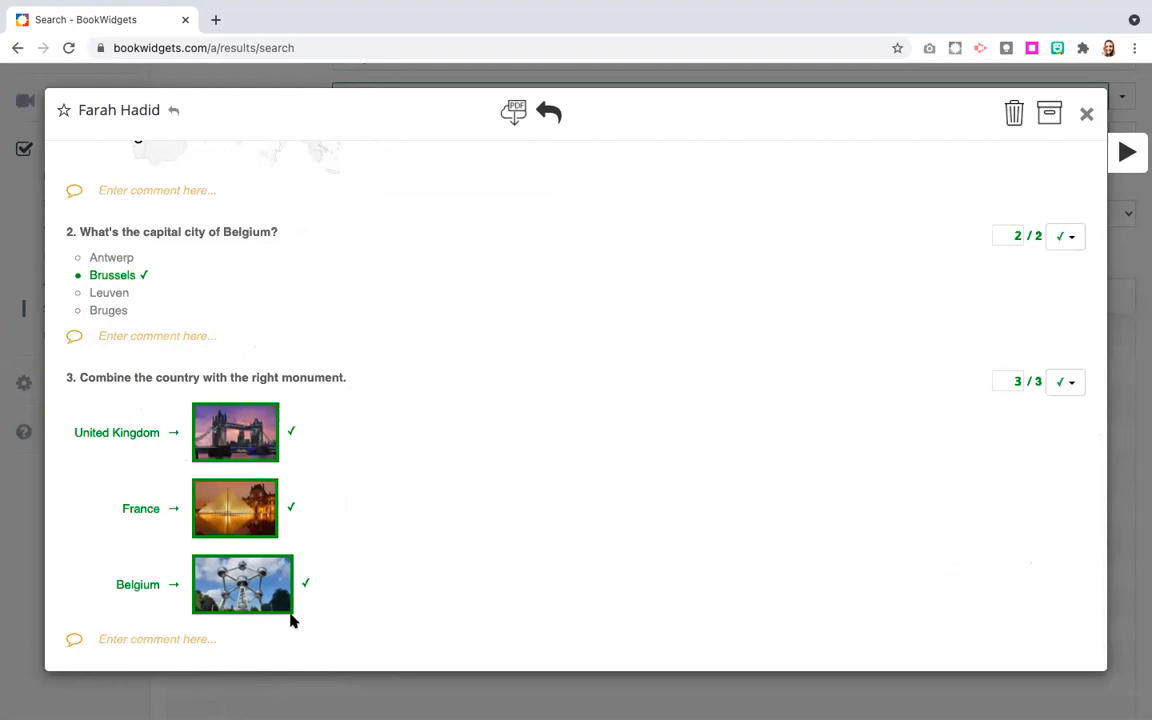
# Go to the next student's Europe submission, review the scores, answers and comments, and close it.
pyautogui.click(1126, 152)
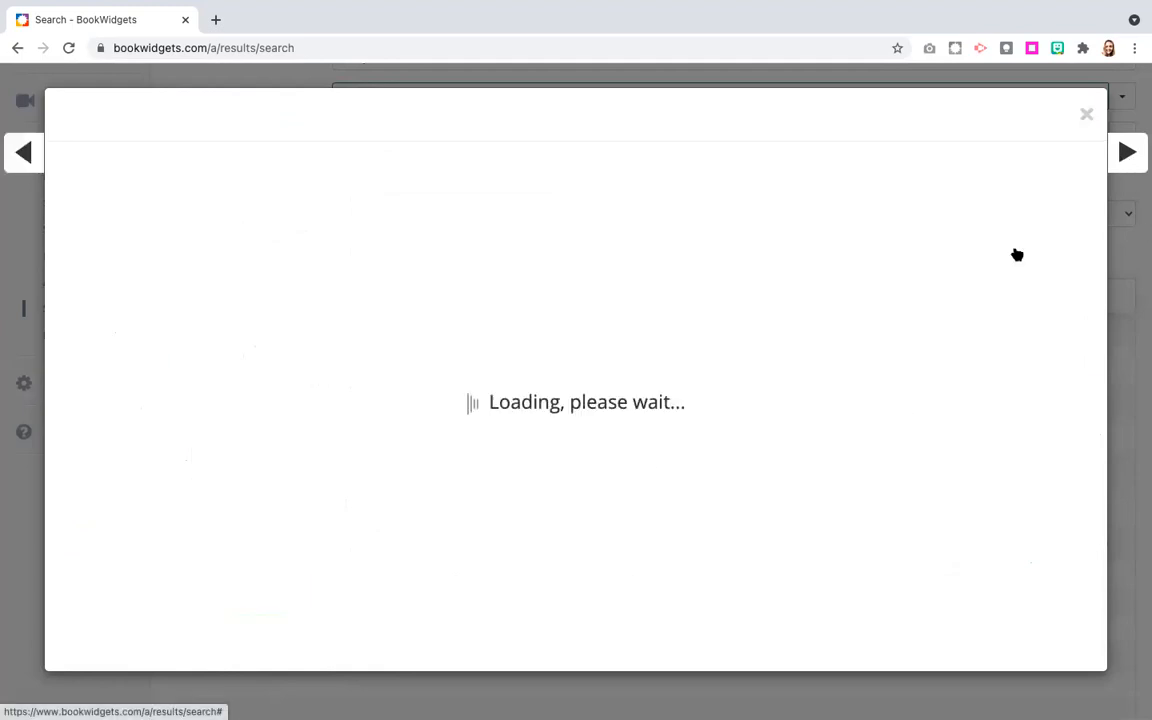
pyautogui.scroll(-5, 549, 401)
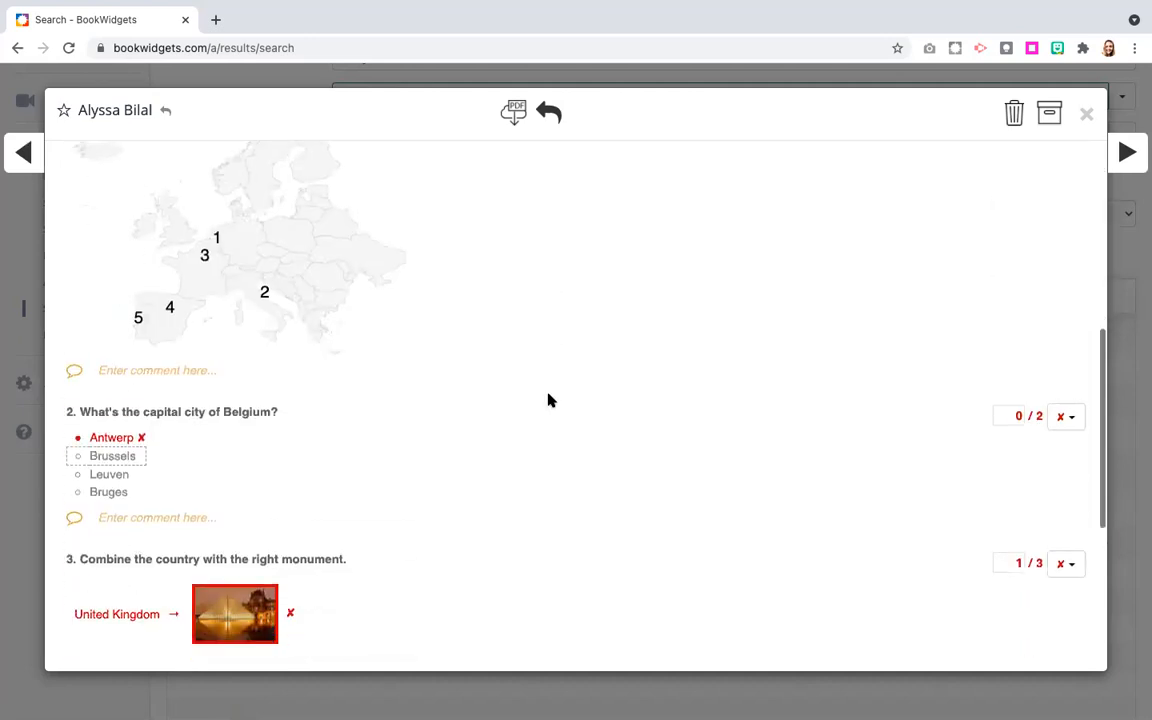
pyautogui.scroll(5, 549, 401)
pyautogui.scroll(-1, 280, 560)
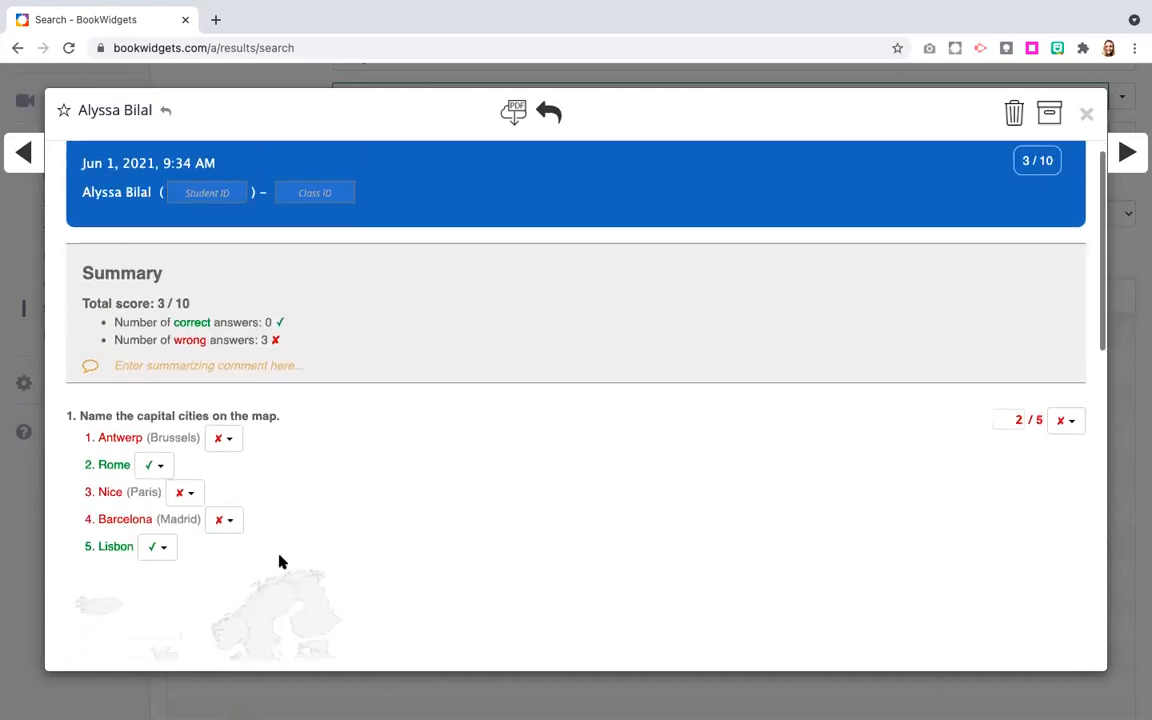
pyautogui.scroll(-2, 281, 562)
pyautogui.scroll(-10, 280, 562)
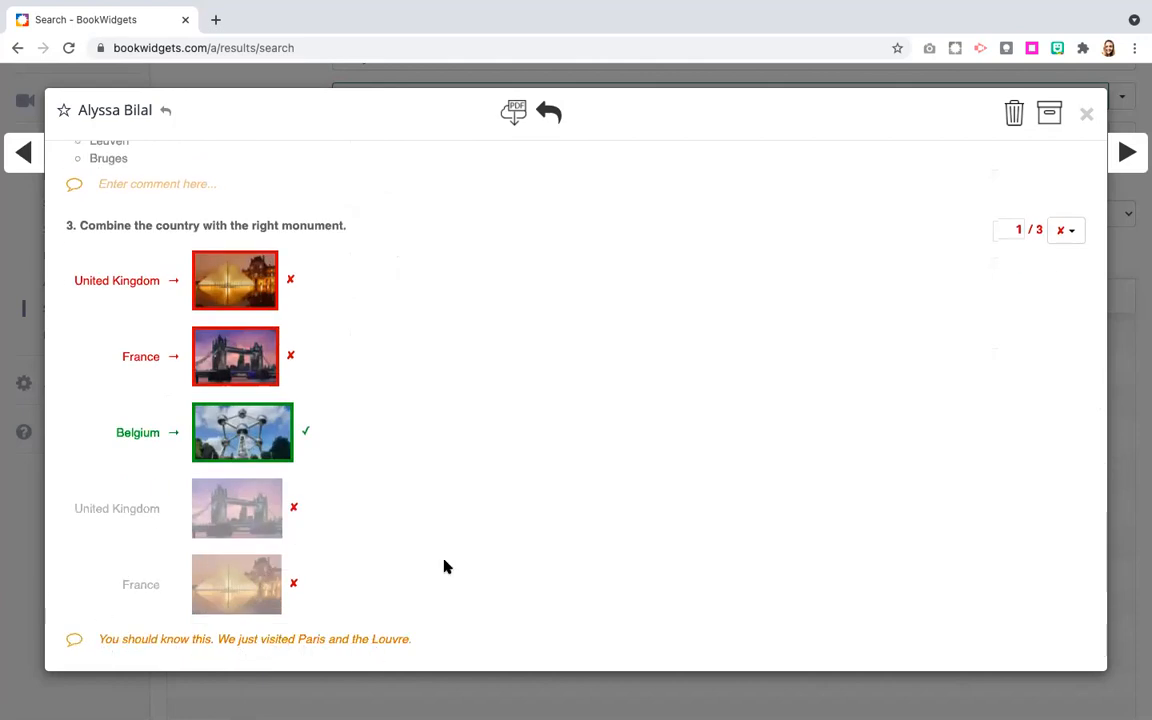
pyautogui.click(1087, 115)
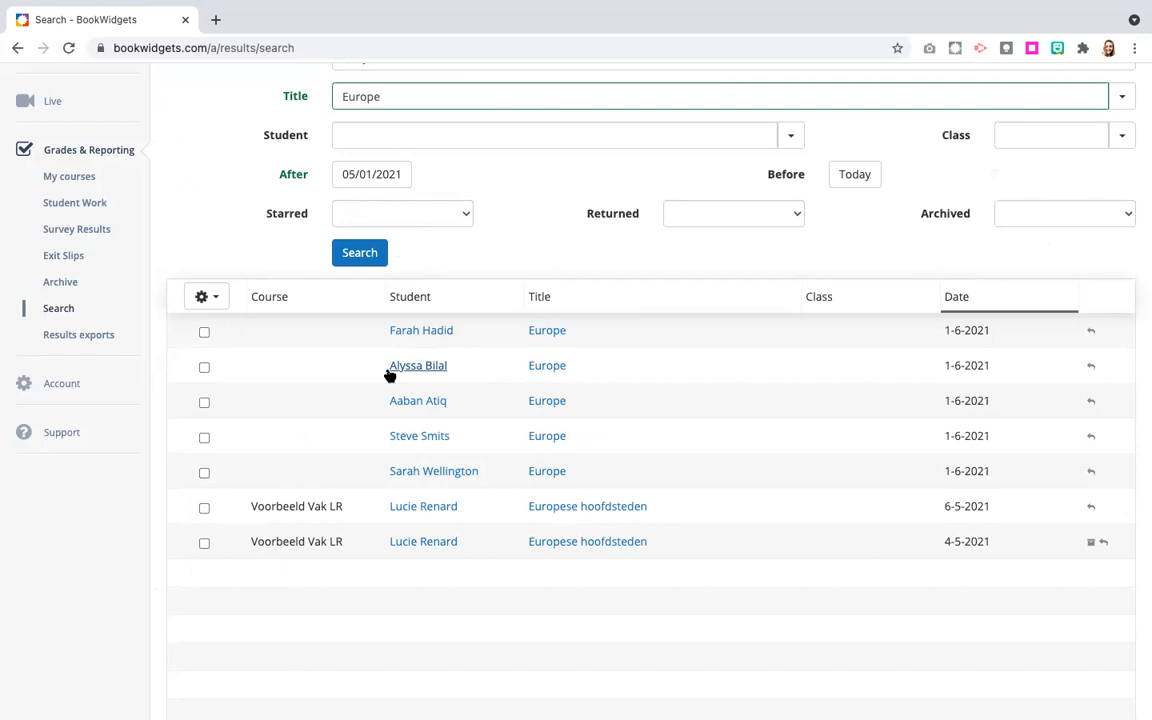
# Create a new results export with the start date set to 05/30/2021.
pyautogui.click(81, 343)
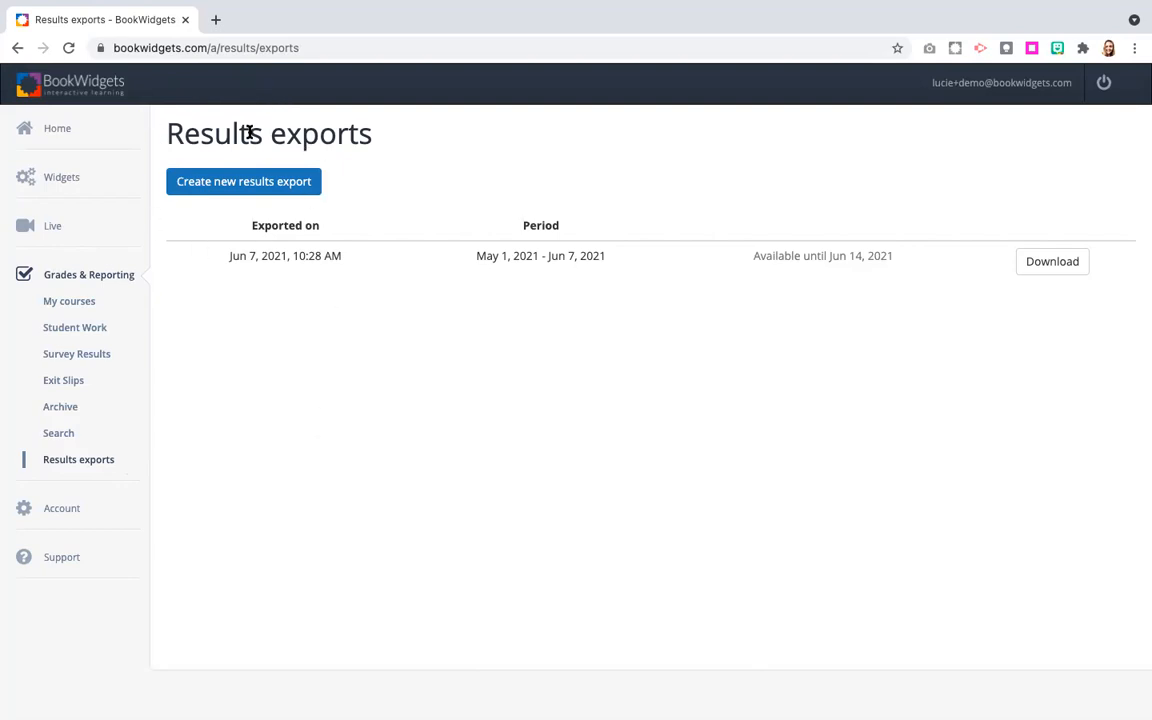
pyautogui.click(260, 184)
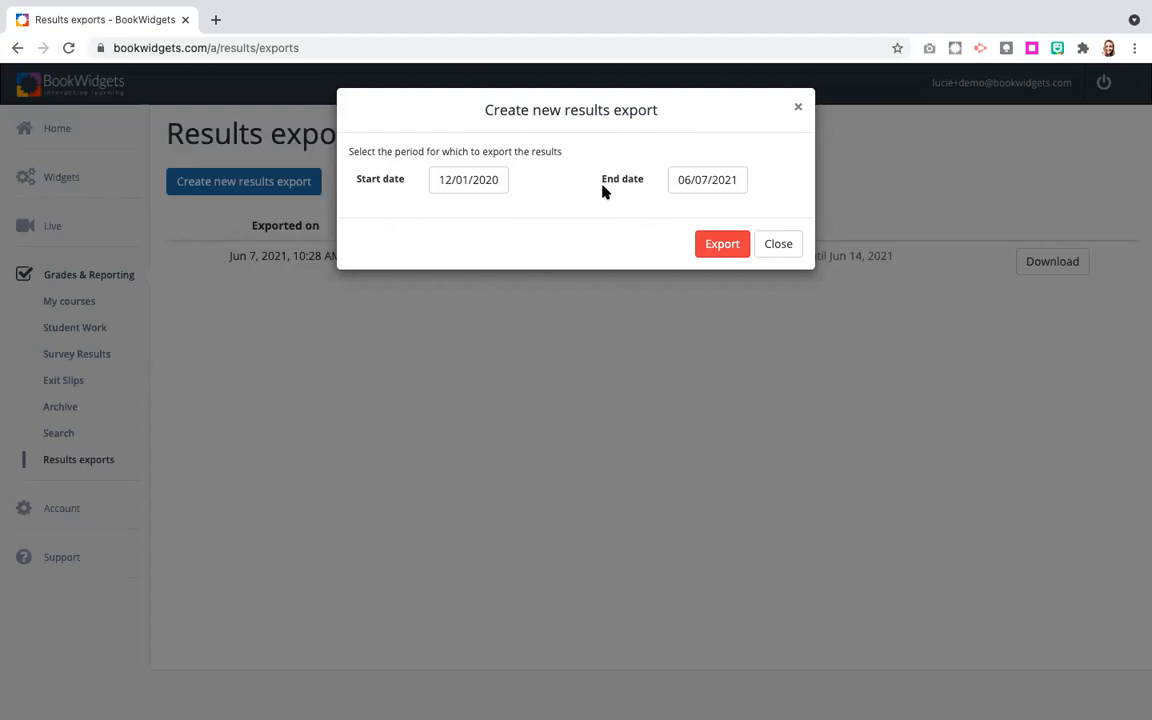
pyautogui.click(465, 184)
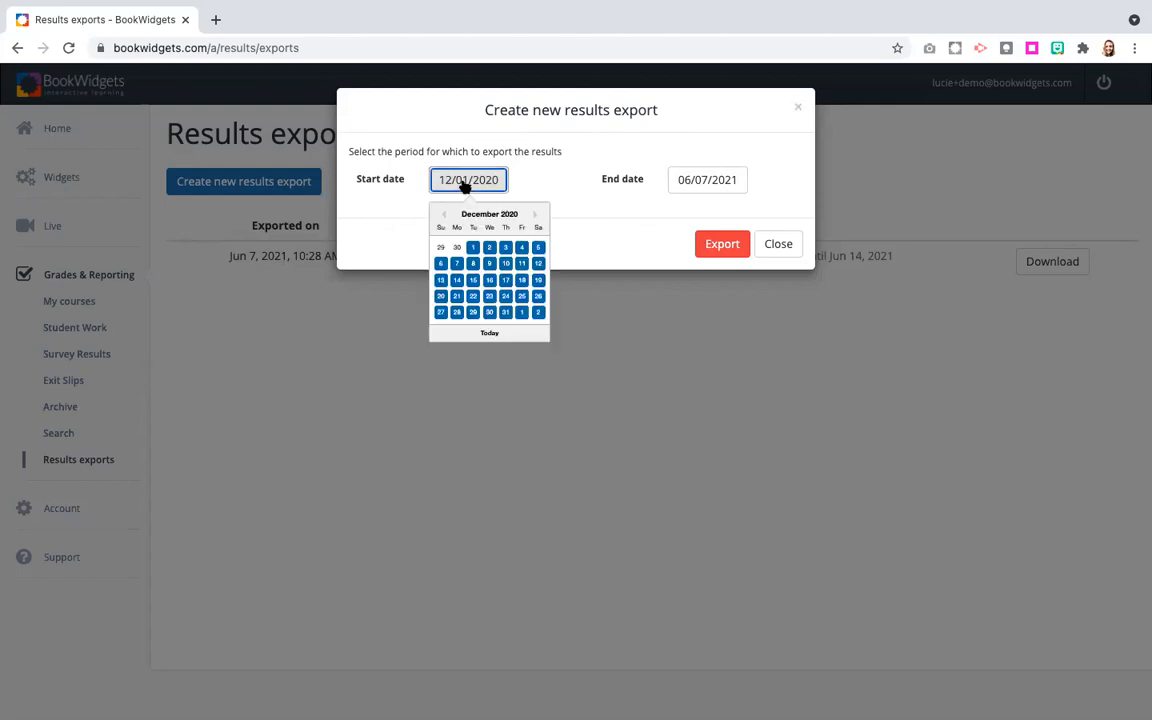
pyautogui.click(536, 215)
pyautogui.click(536, 215)
pyautogui.click(537, 216)
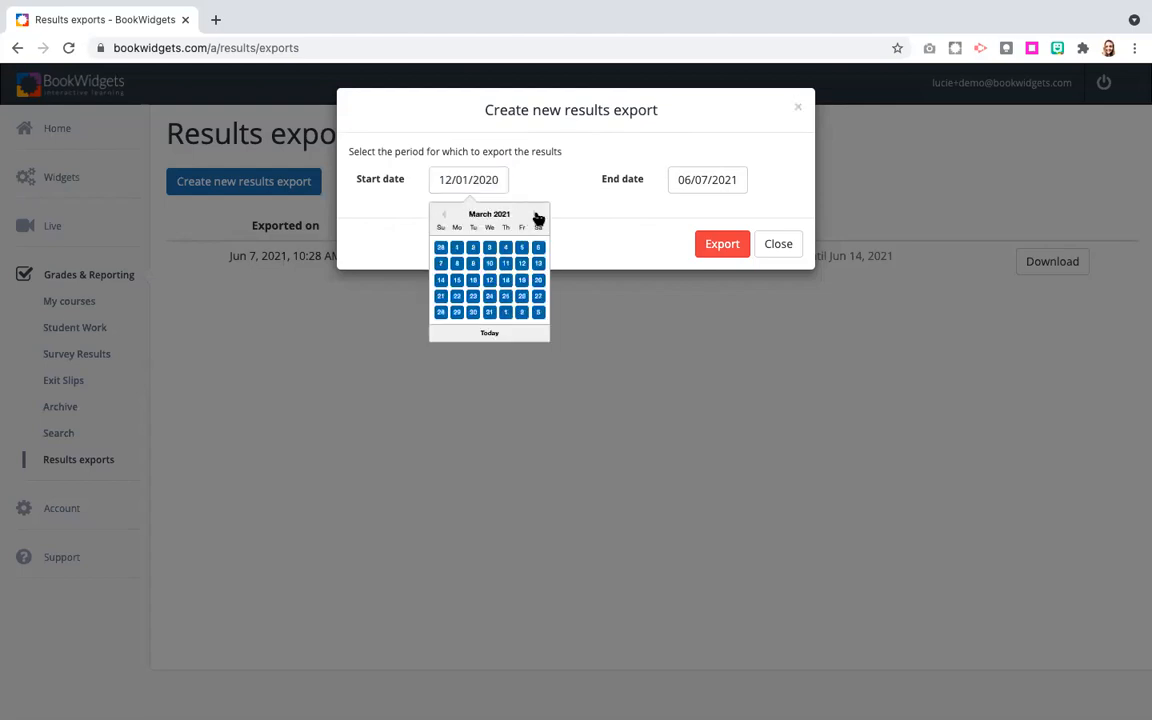
pyautogui.click(537, 216)
pyautogui.click(537, 216)
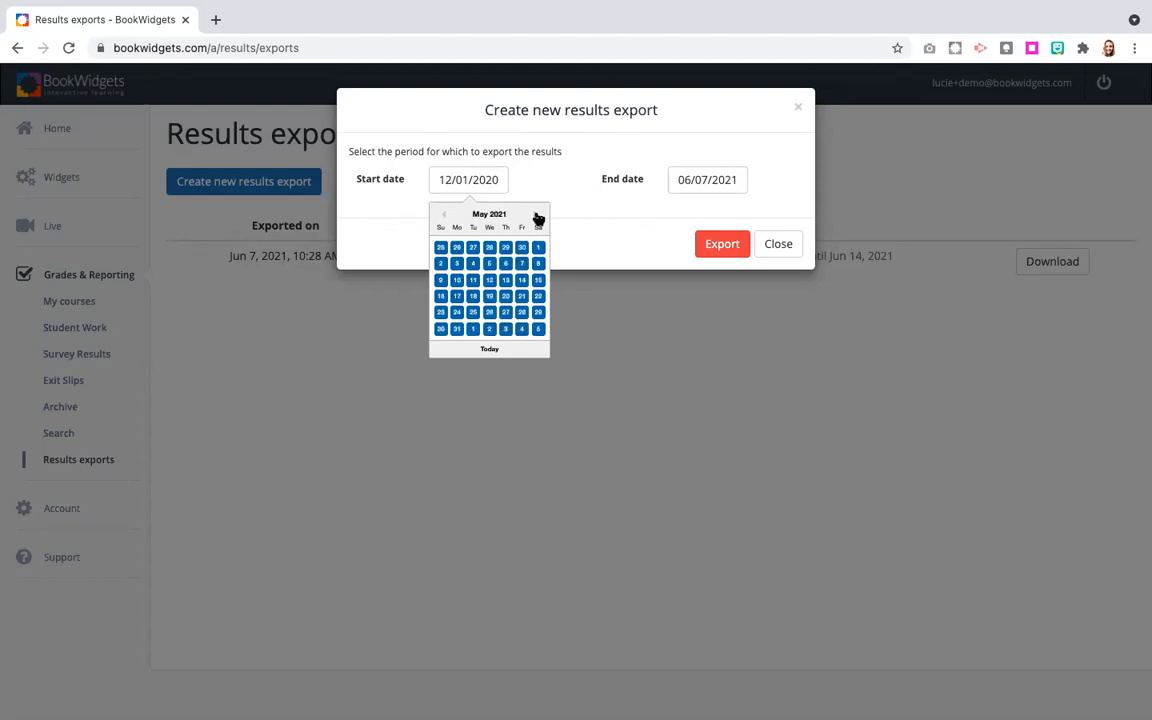
pyautogui.click(537, 216)
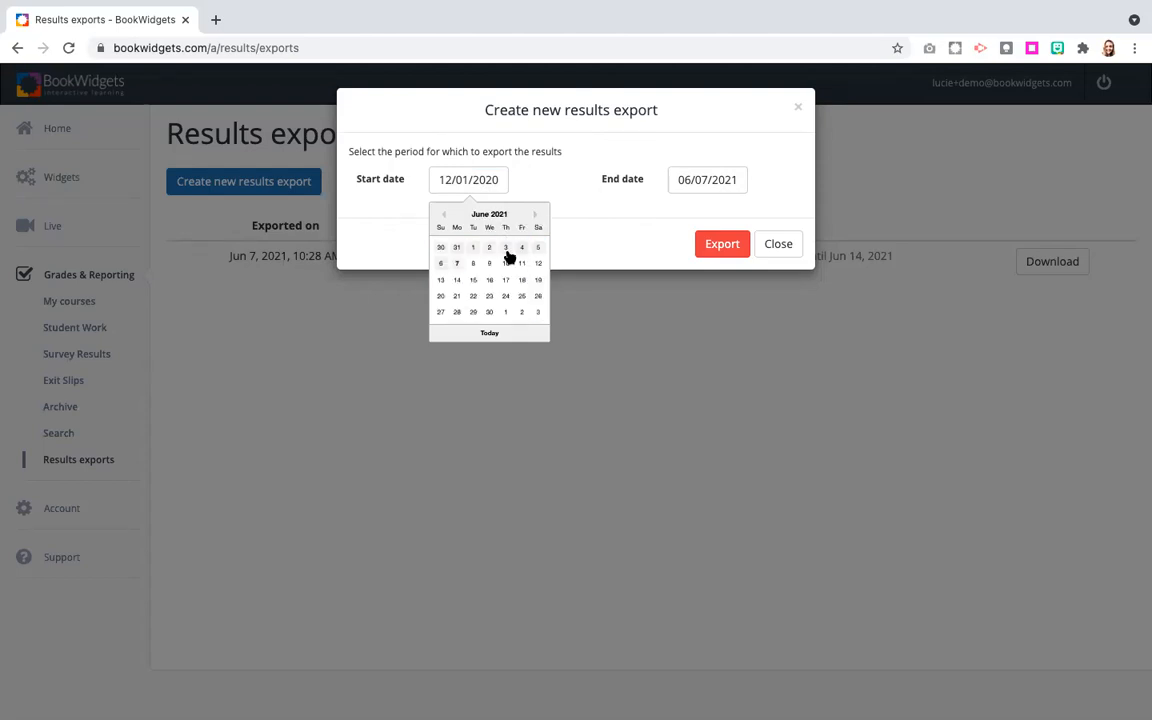
pyautogui.click(441, 247)
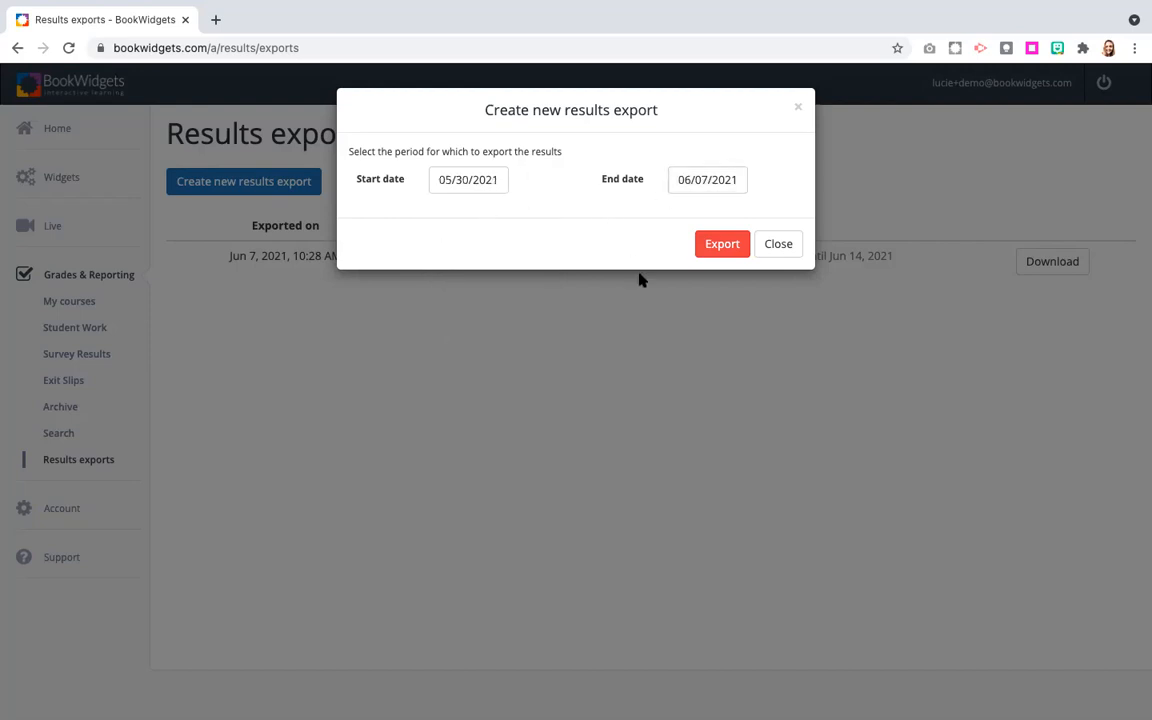
pyautogui.click(720, 246)
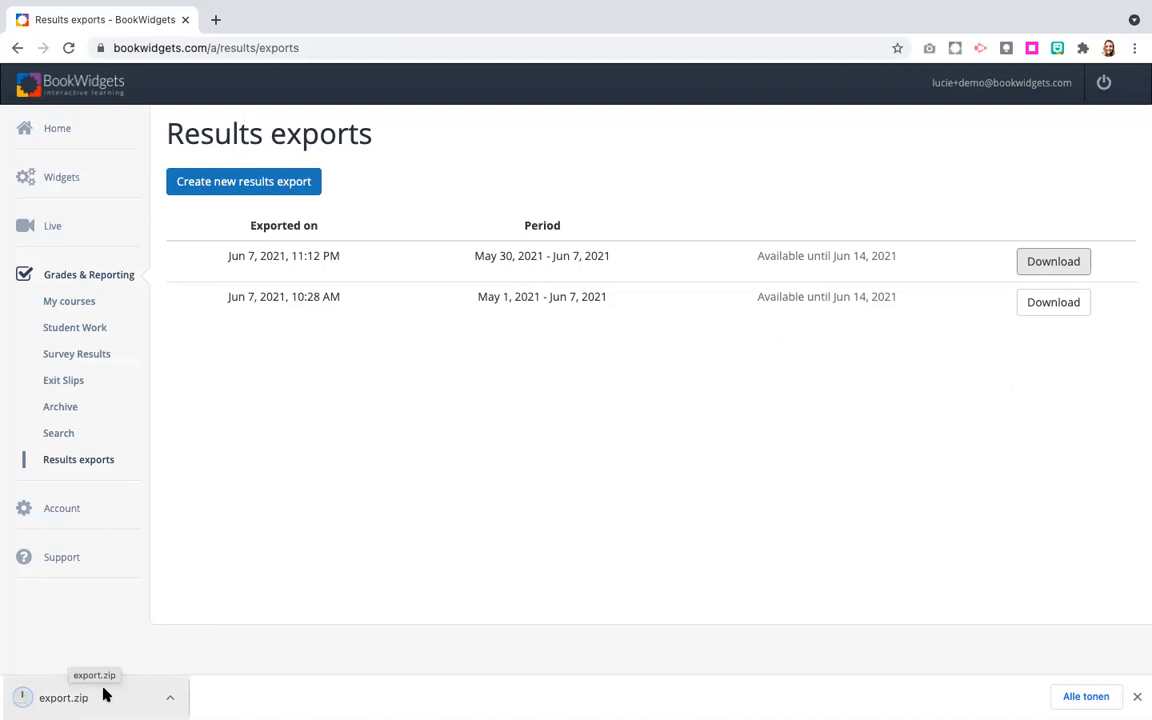
# Open the downloaded export.zip and expand the extracted export folder through (No course) and (No class) to the Europe widget's student files.
pyautogui.click(89, 697)
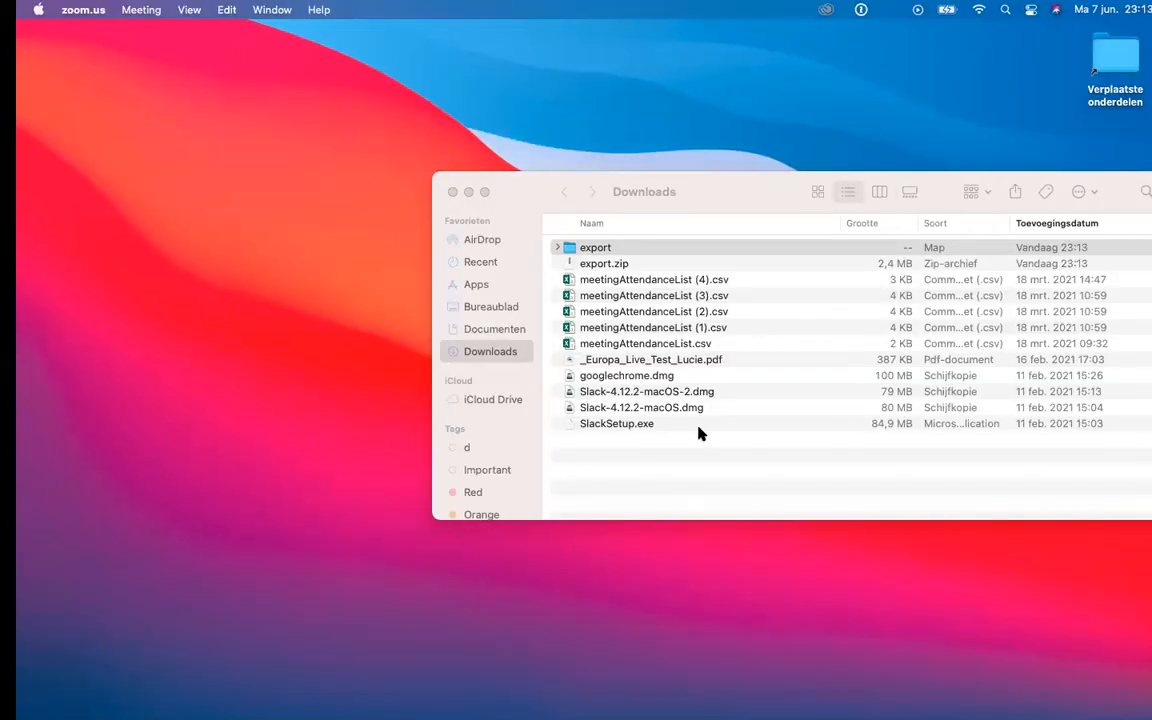
pyautogui.moveTo(740, 188); pyautogui.dragTo(539, 164)
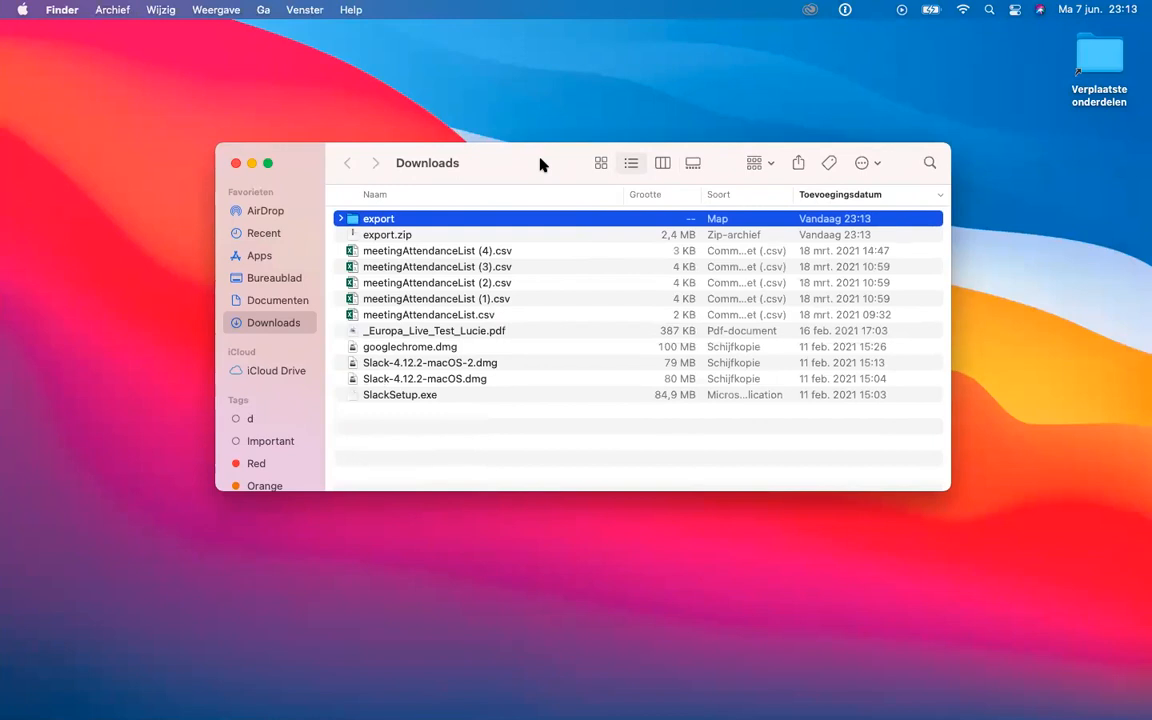
pyautogui.click(341, 219)
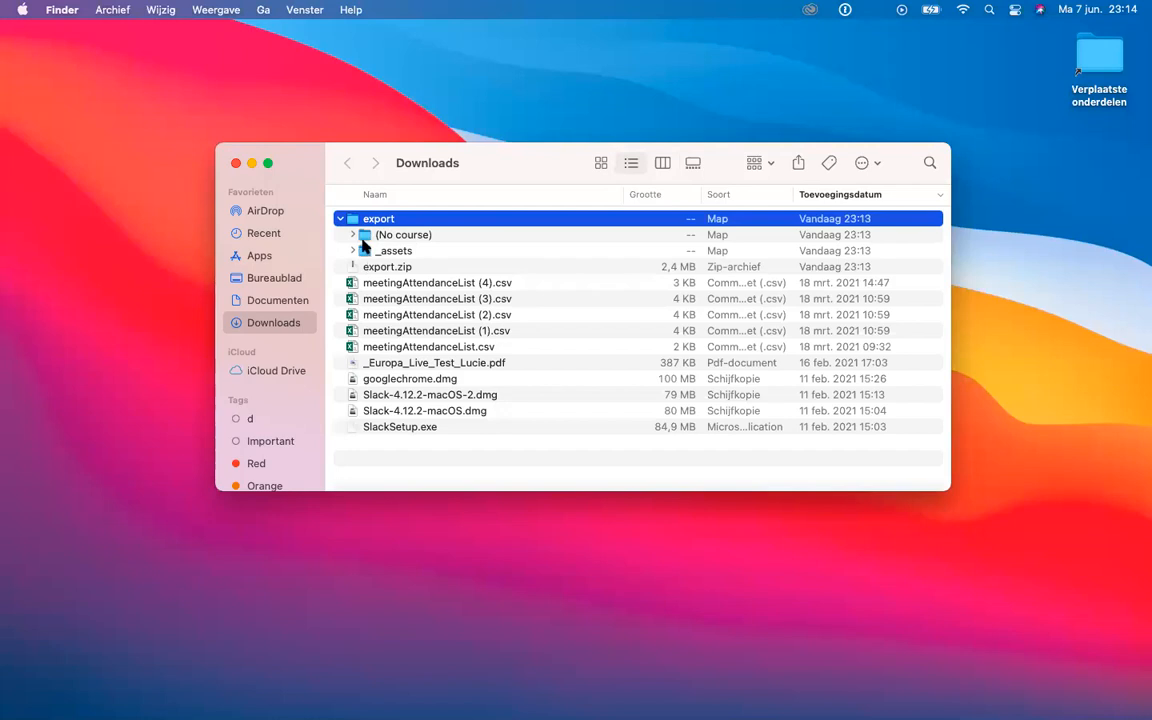
pyautogui.click(352, 235)
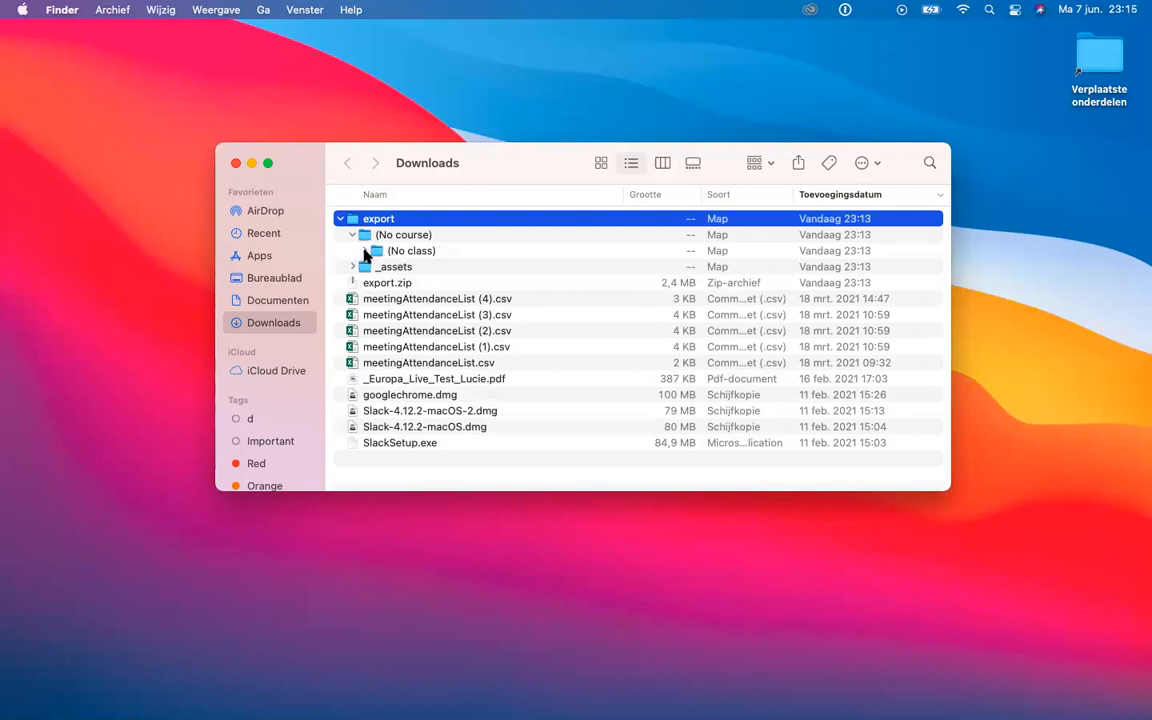
pyautogui.click(366, 251)
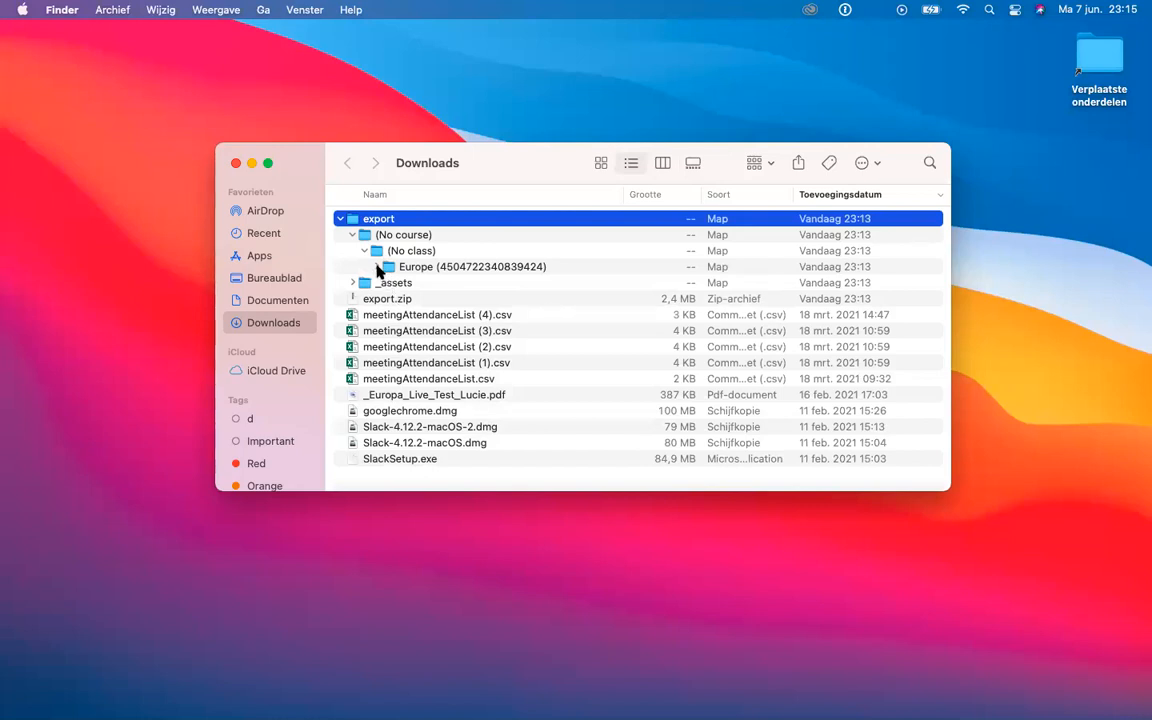
pyautogui.click(378, 267)
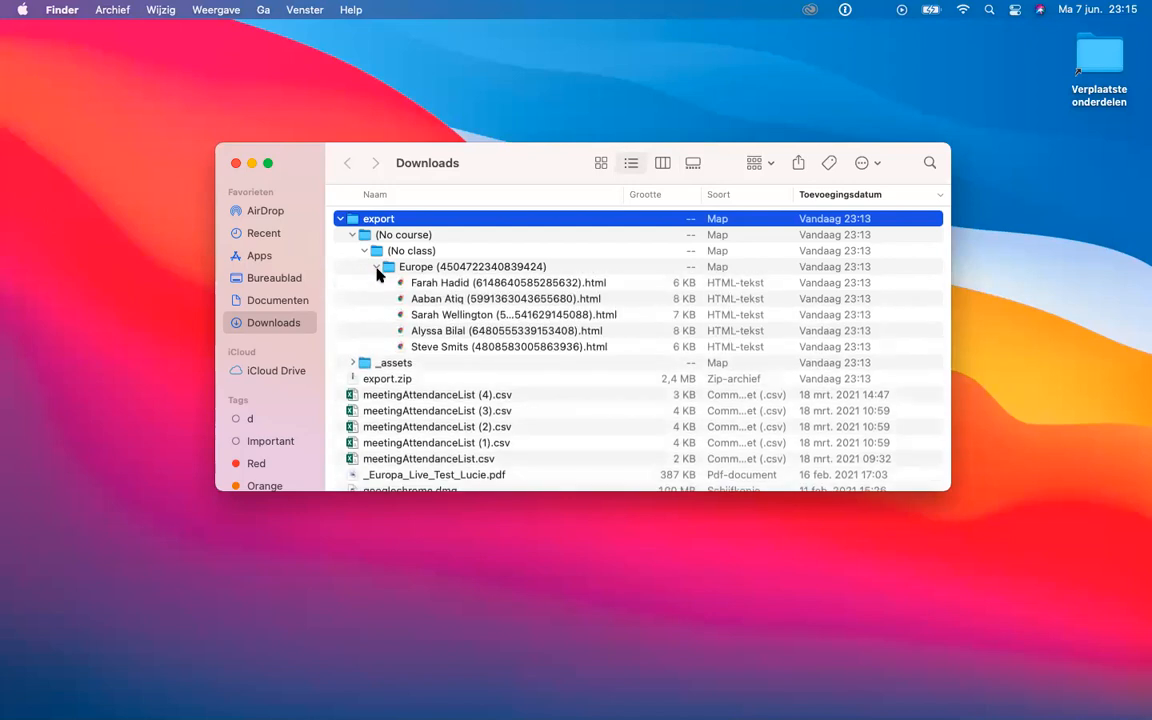
# Open the second student's HTML result file, allowing Chrome access to the Downloads folder, and review its scores, answers and comments.
pyautogui.click(430, 301)
pyautogui.doubleClick(430, 301)
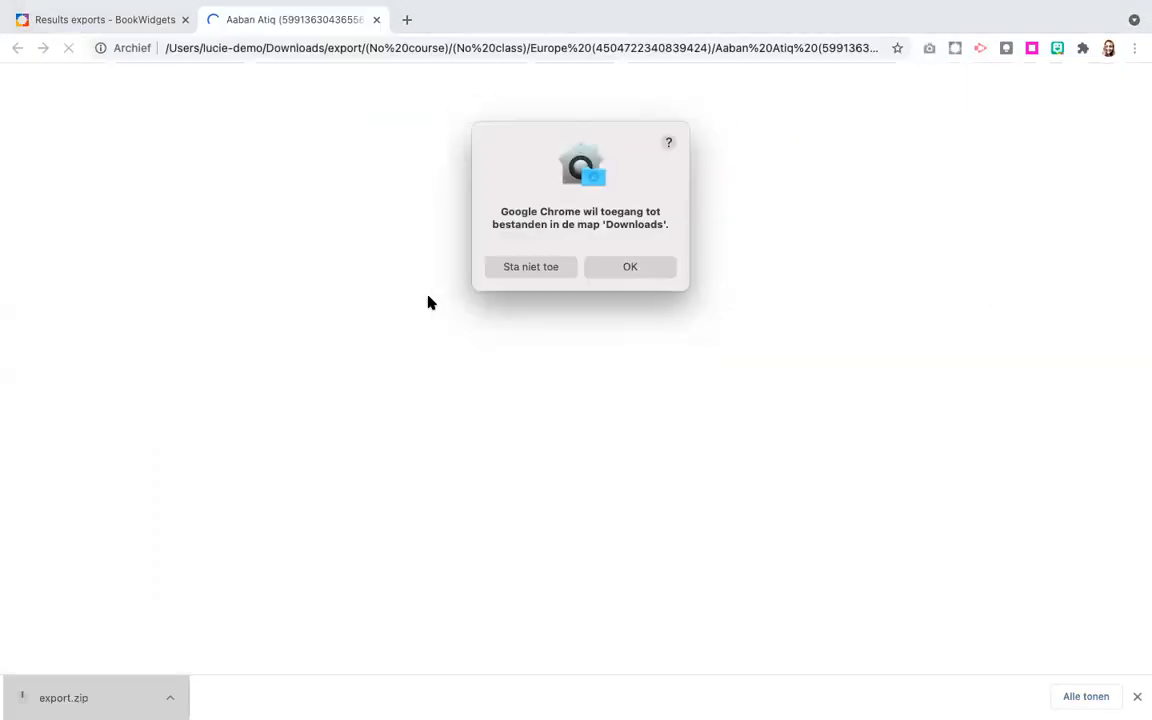
pyautogui.click(628, 267)
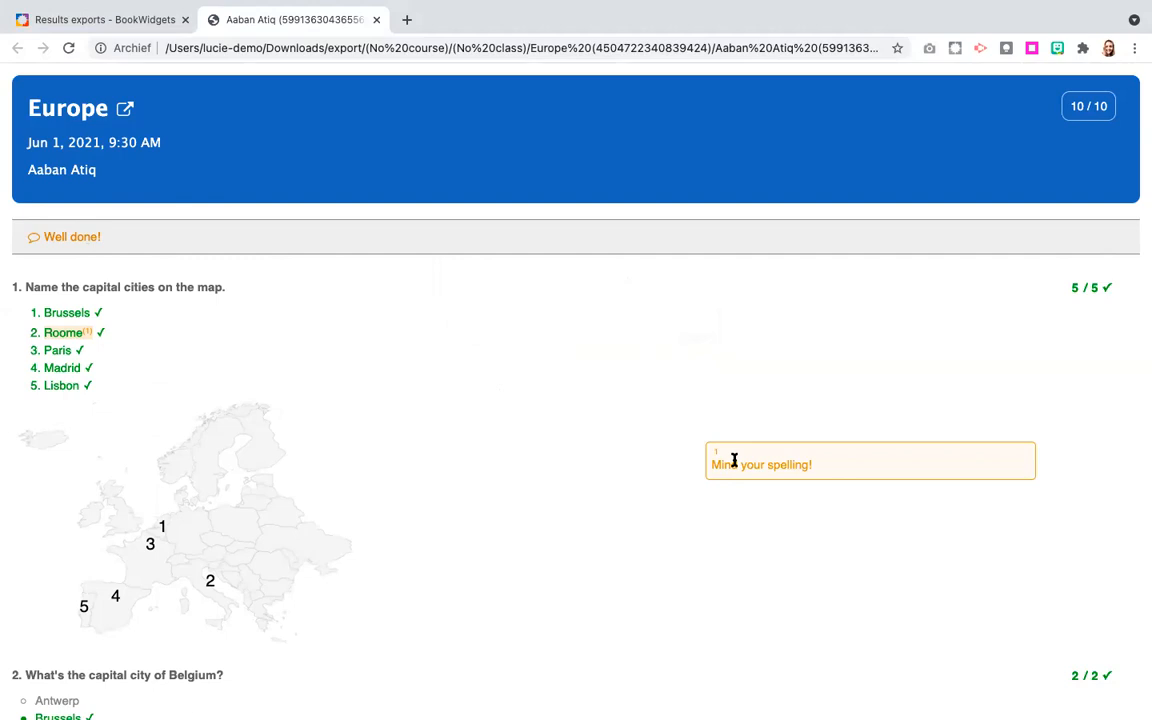
pyautogui.scroll(-4, 733, 463)
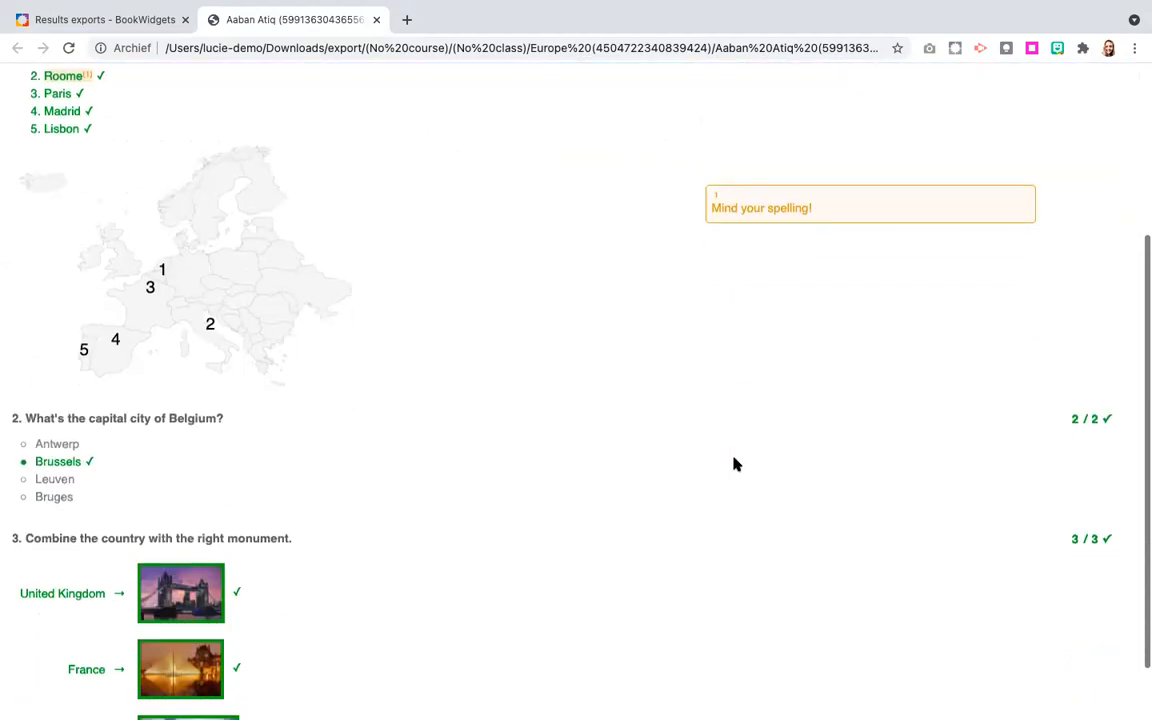
pyautogui.scroll(4, 733, 463)
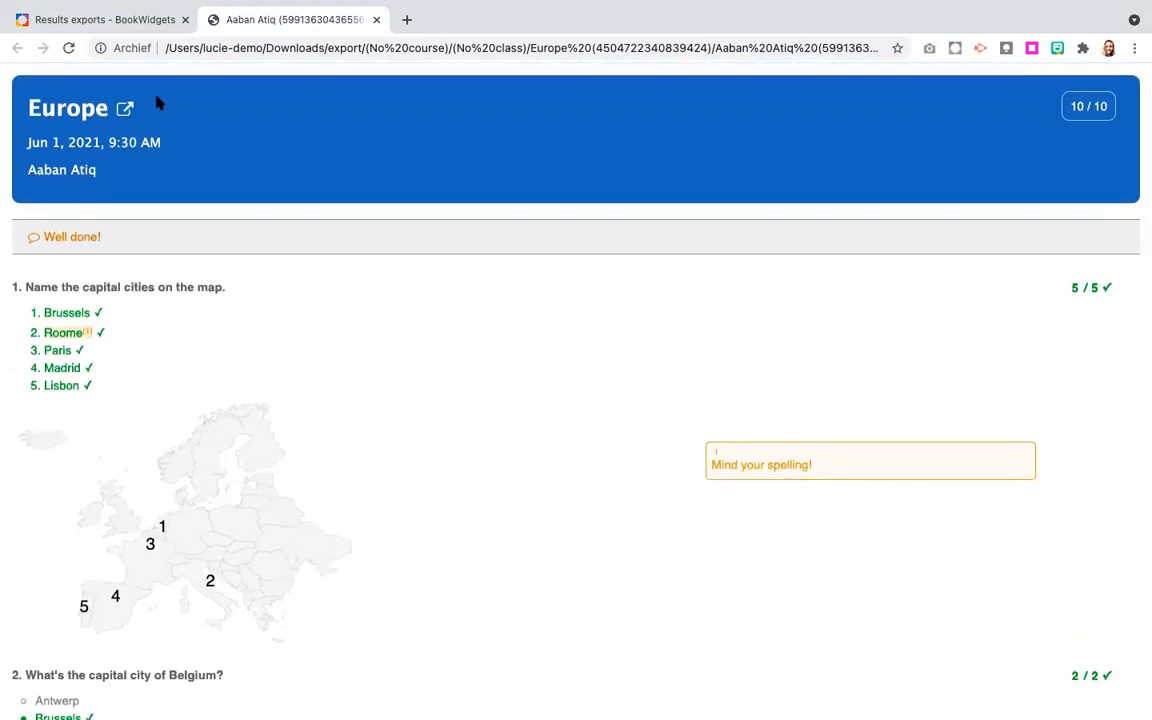
# Open the original Europe widget from the exported report, look through its questions, and return to the results exports page.
pyautogui.click(67, 115)
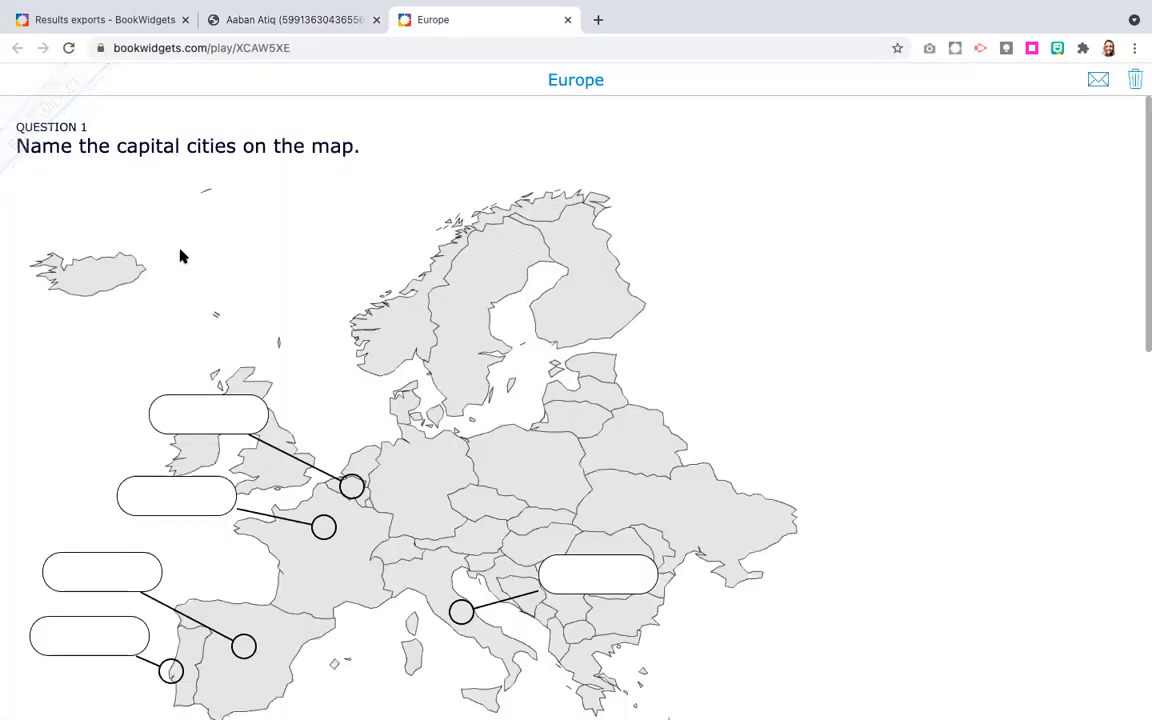
pyautogui.scroll(-15, 293, 382)
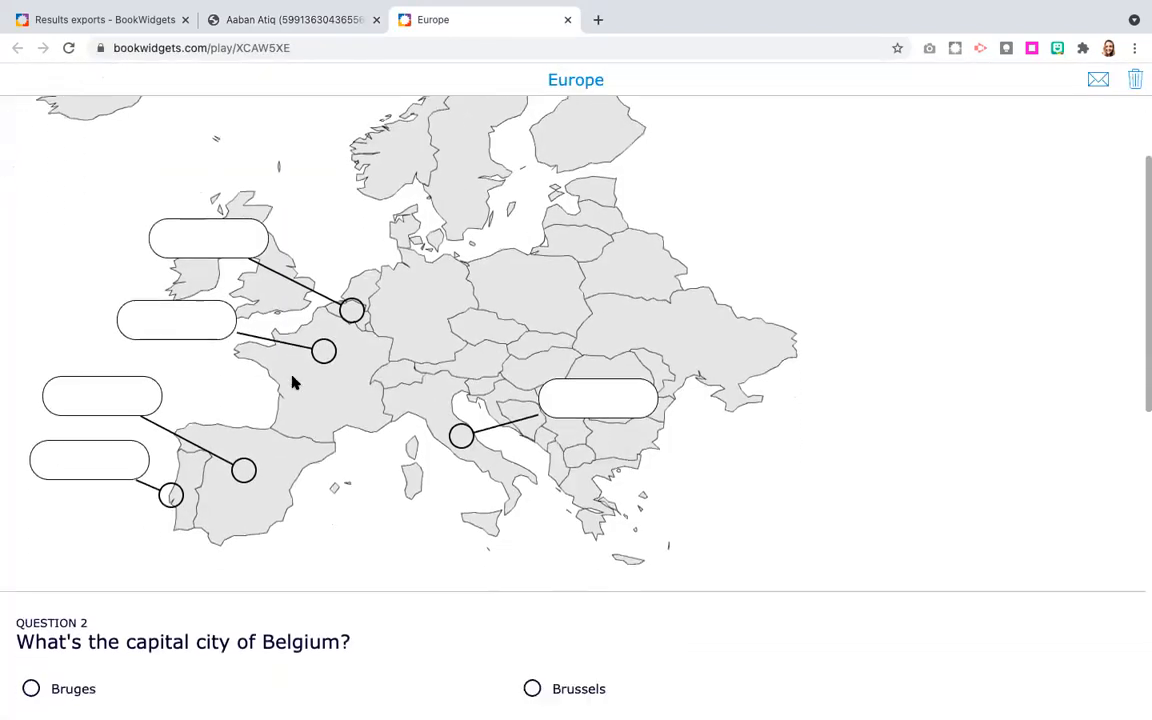
pyautogui.scroll(15, 293, 382)
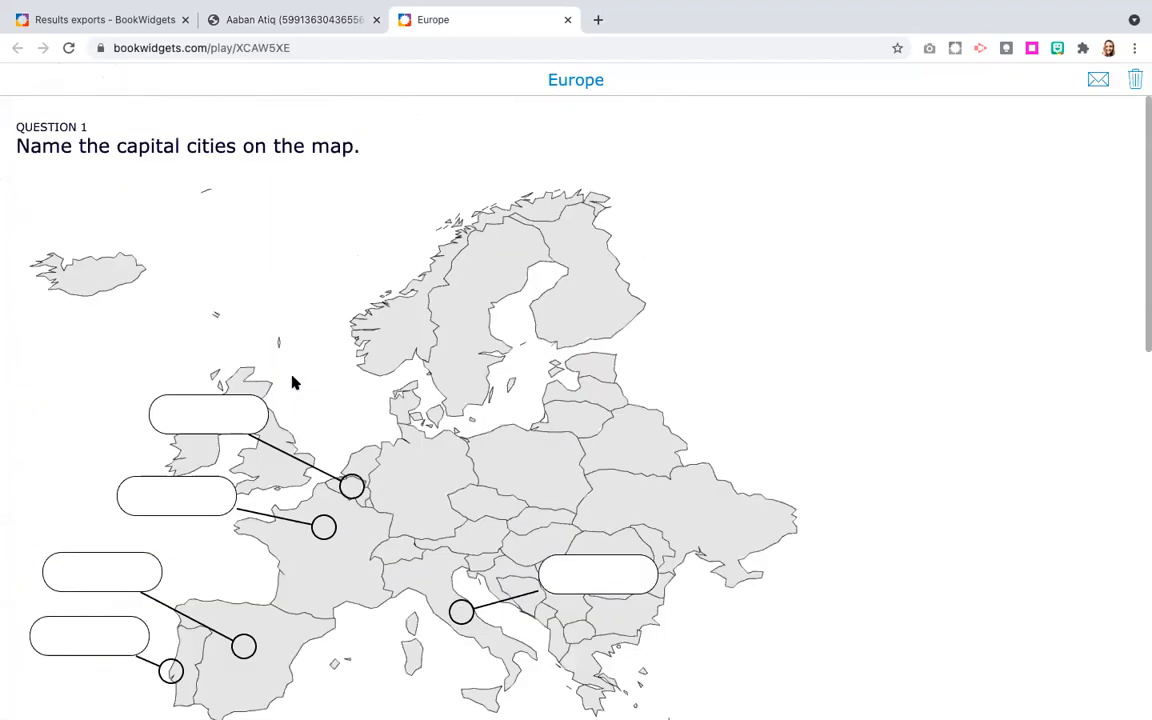
pyautogui.click(133, 20)
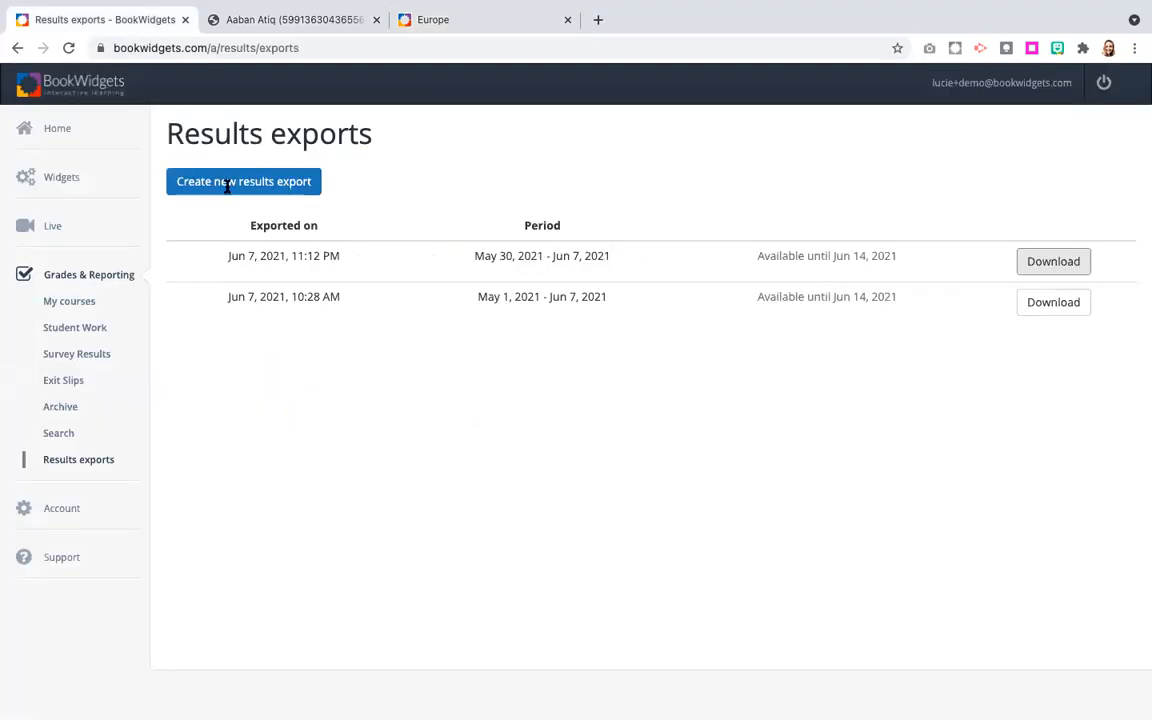
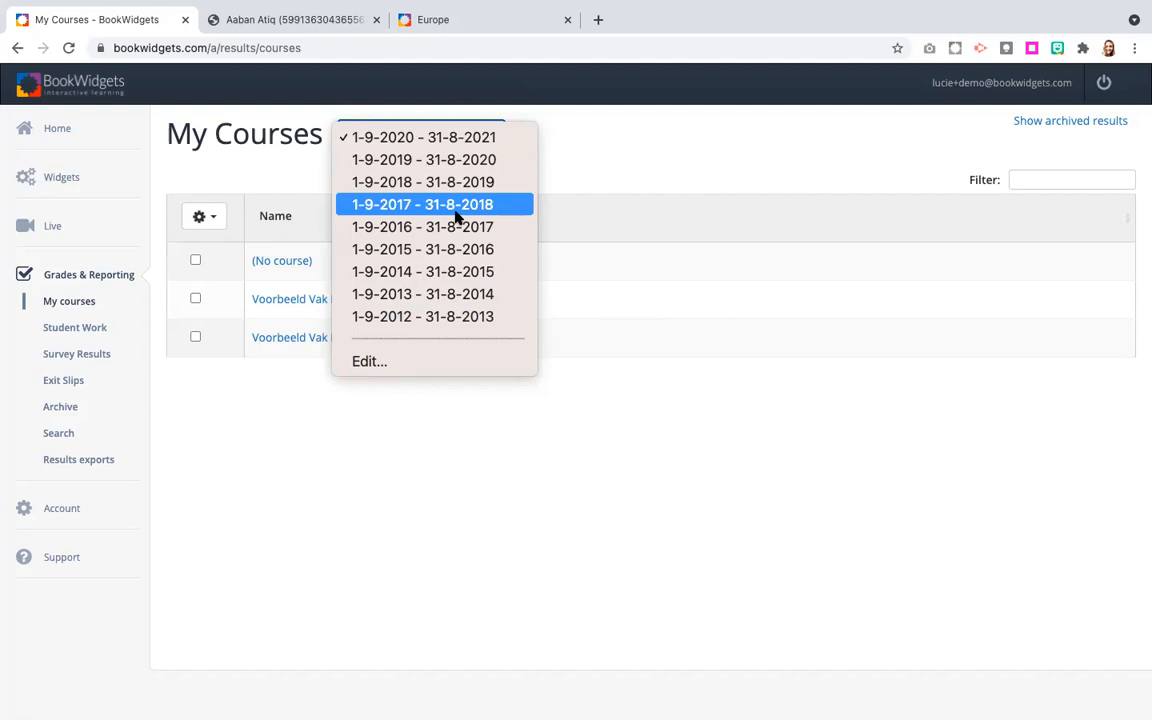
# Check the first day of school year setting without changing it, and show the courses for school year 1-9-2019 - 31-8-2020.
pyautogui.click(379, 362)
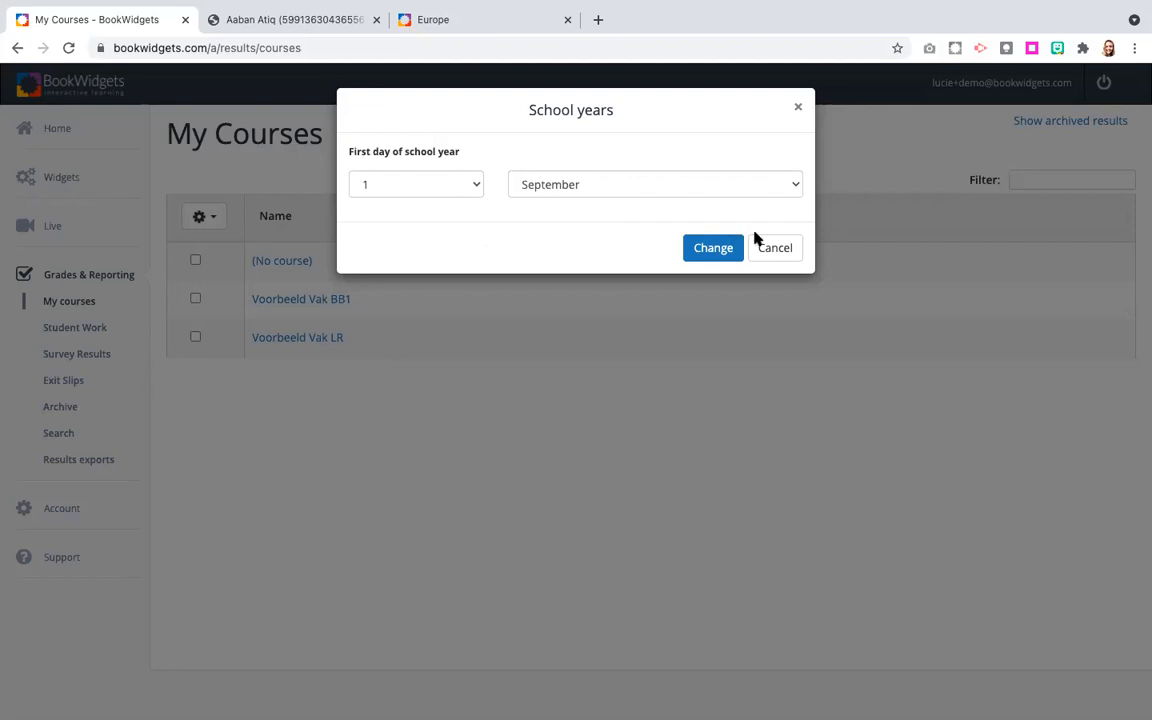
pyautogui.click(775, 248)
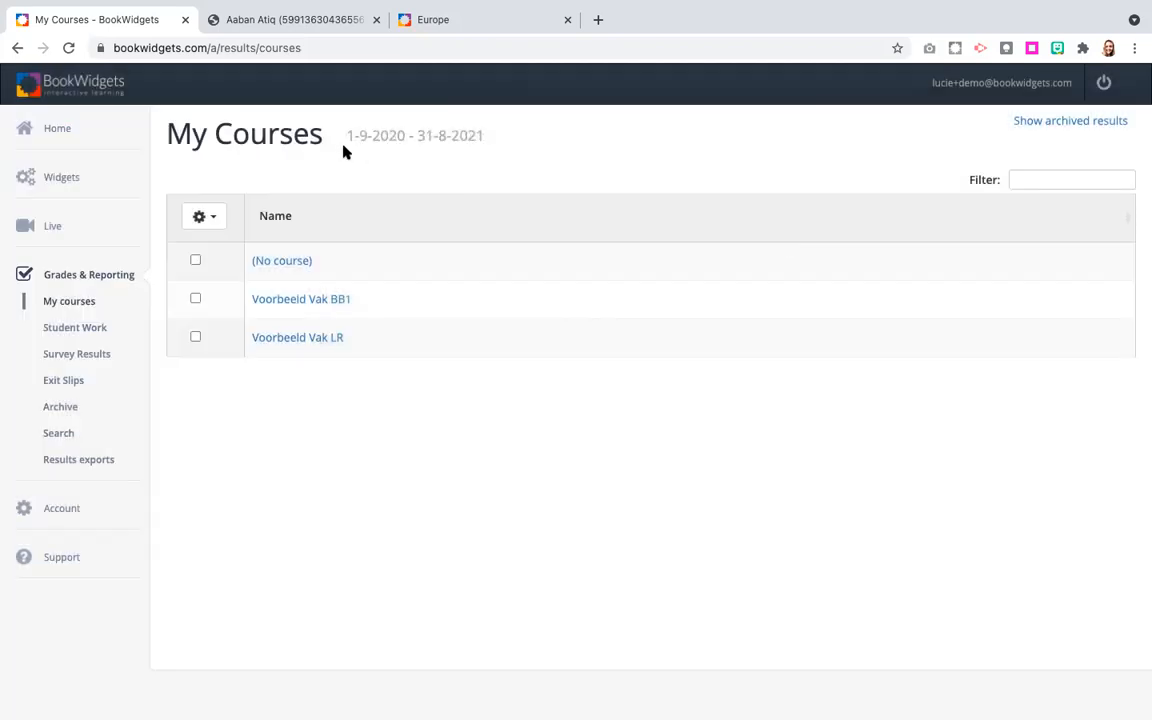
pyautogui.click(420, 137)
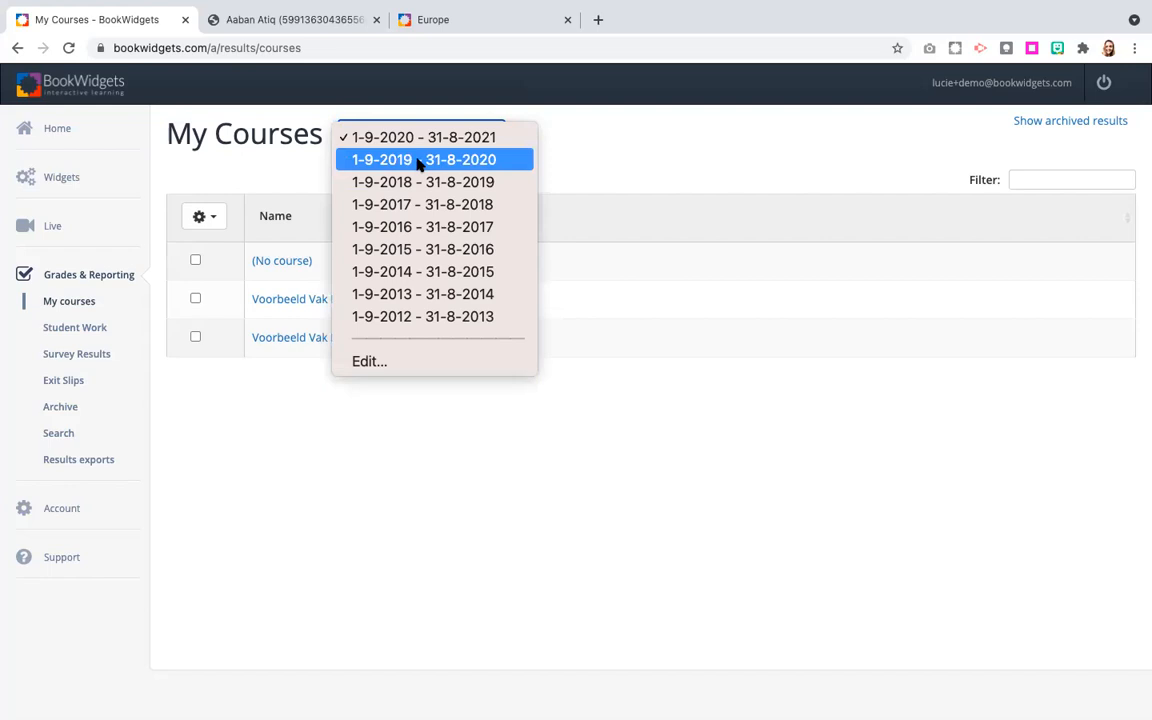
pyautogui.click(420, 162)
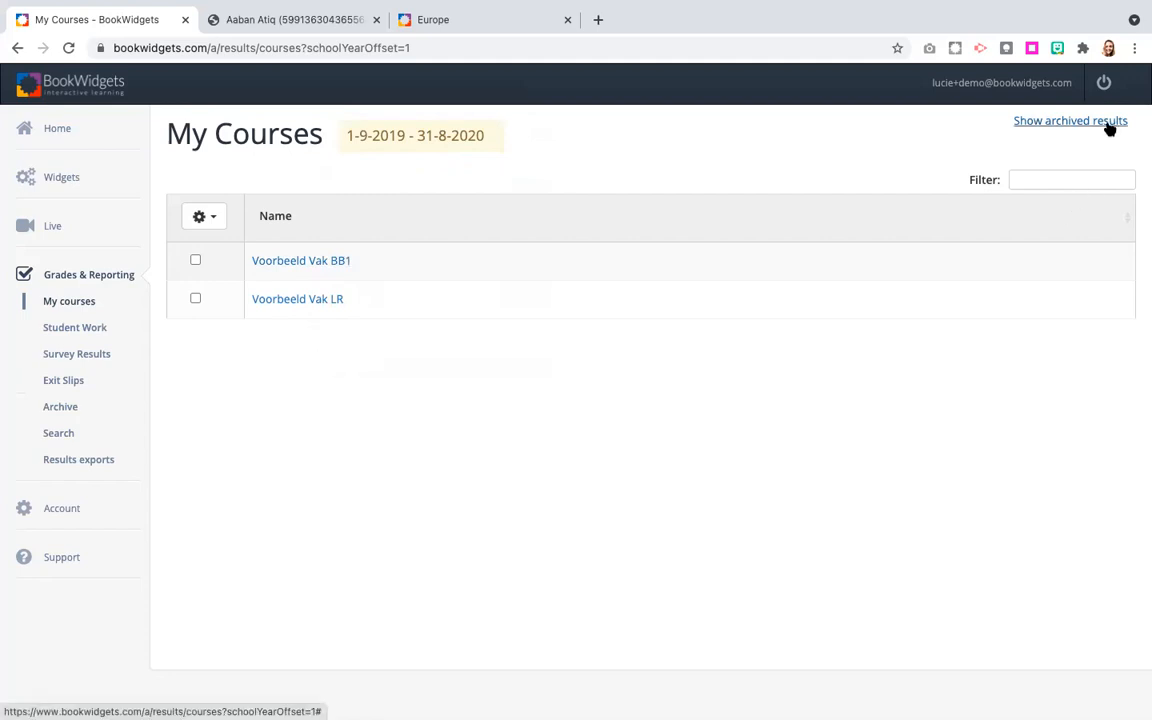
# Switch My Courses back to school year 1-9-2020 - 31-8-2021 and include archived results.
pyautogui.click(437, 139)
pyautogui.click(411, 113)
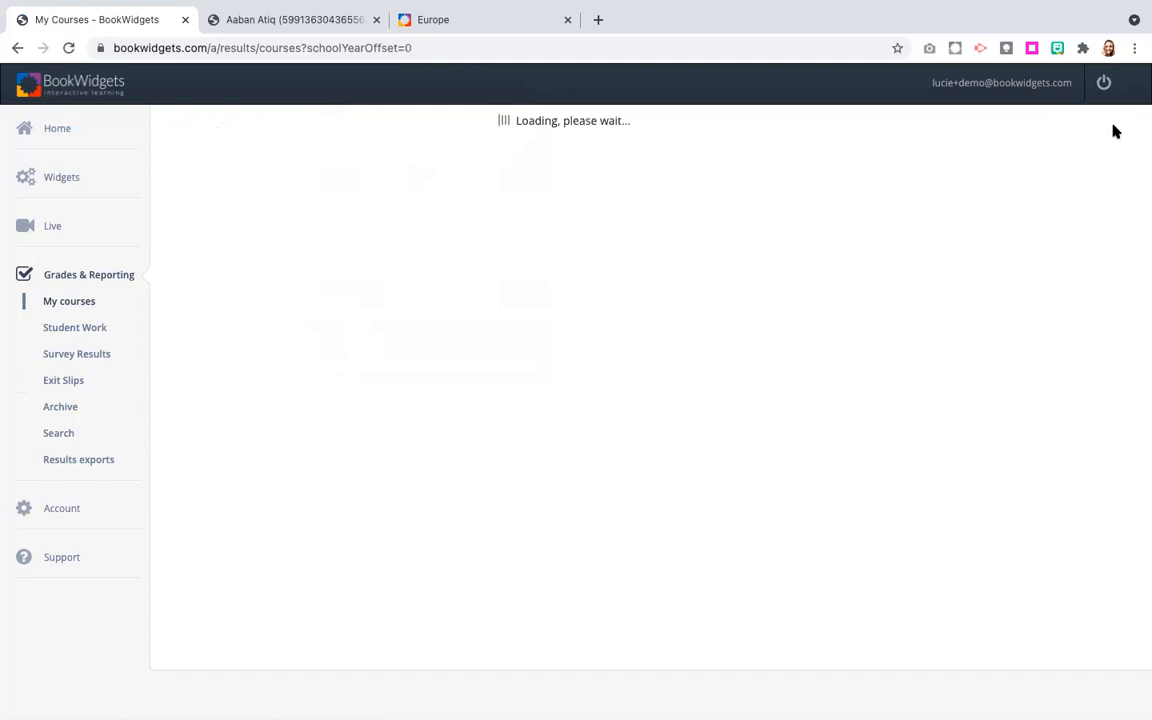
pyautogui.click(1114, 128)
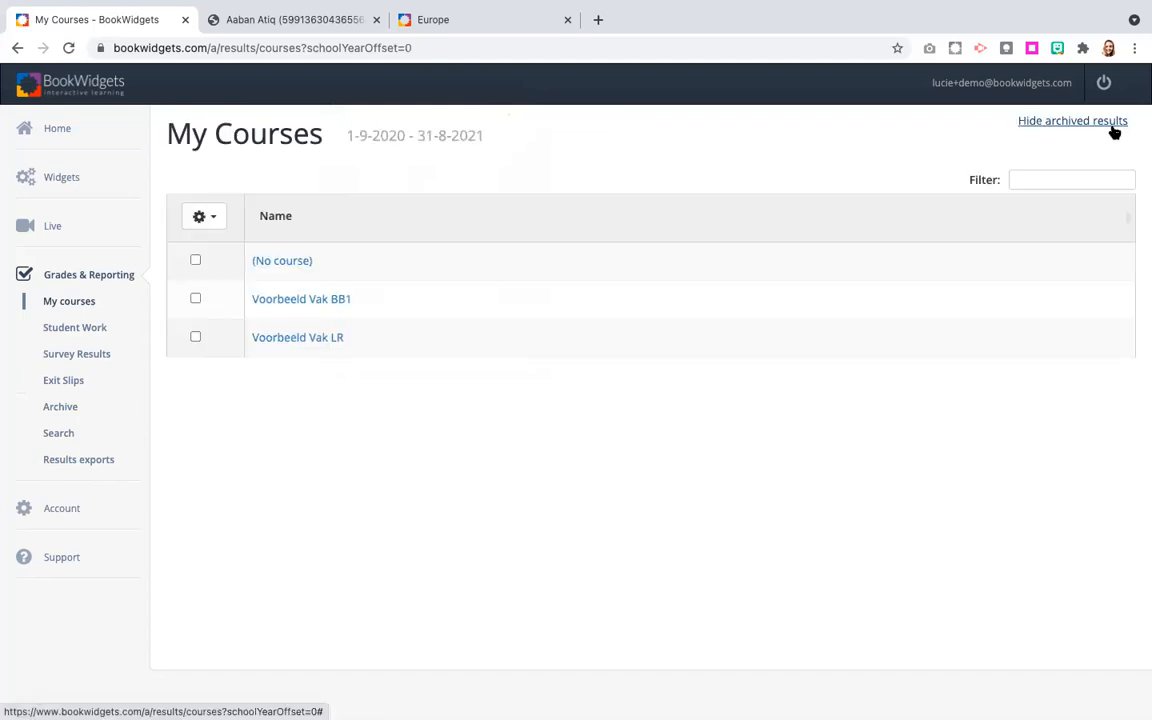
# Review the student work under (No class) in the Voorbeeld Vak LR course, including archived items, and return to My Courses.
pyautogui.click(325, 338)
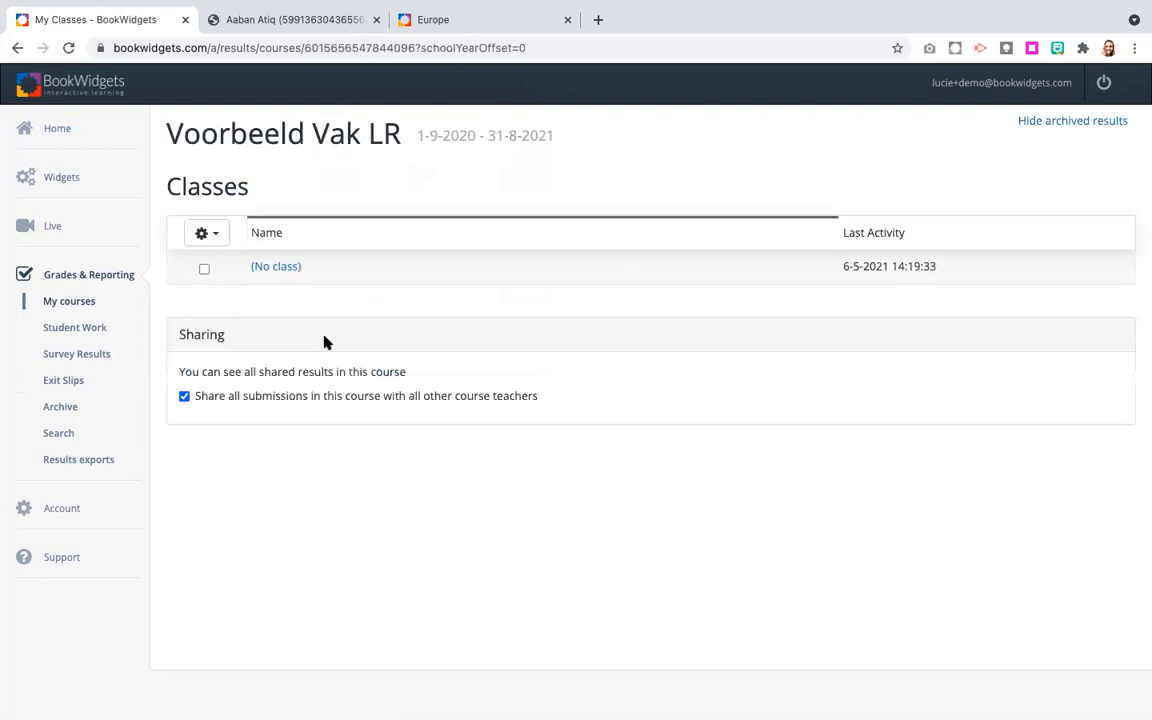
pyautogui.click(278, 268)
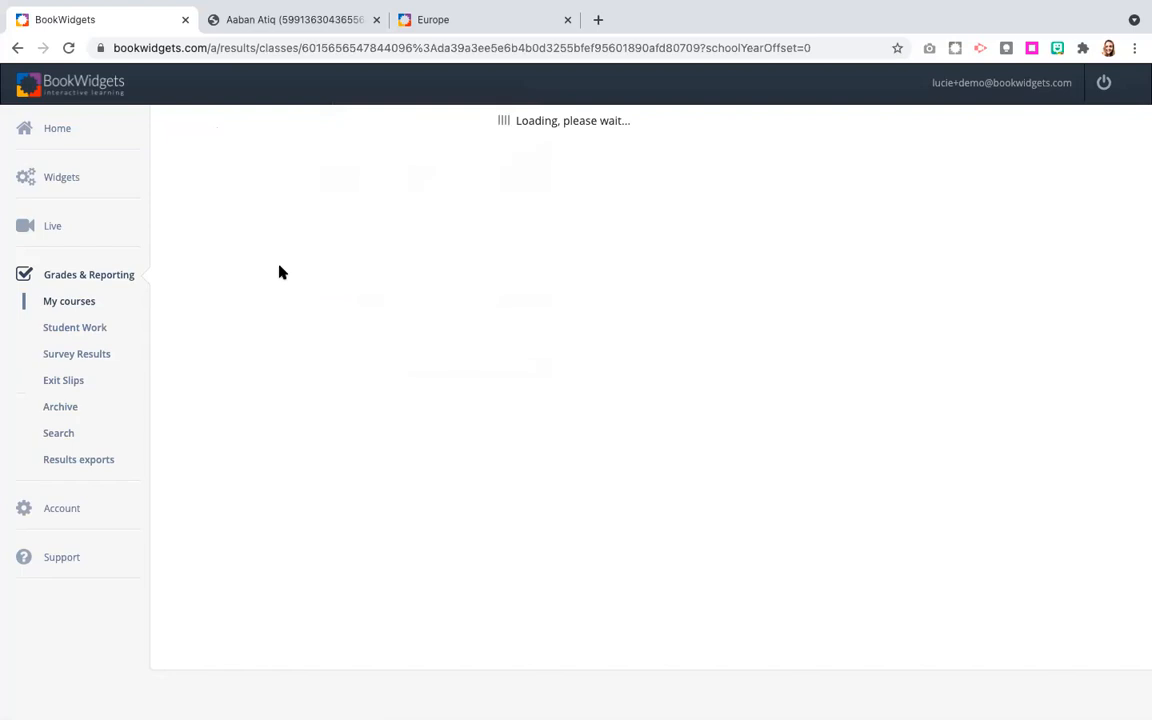
pyautogui.scroll(-3, 336, 464)
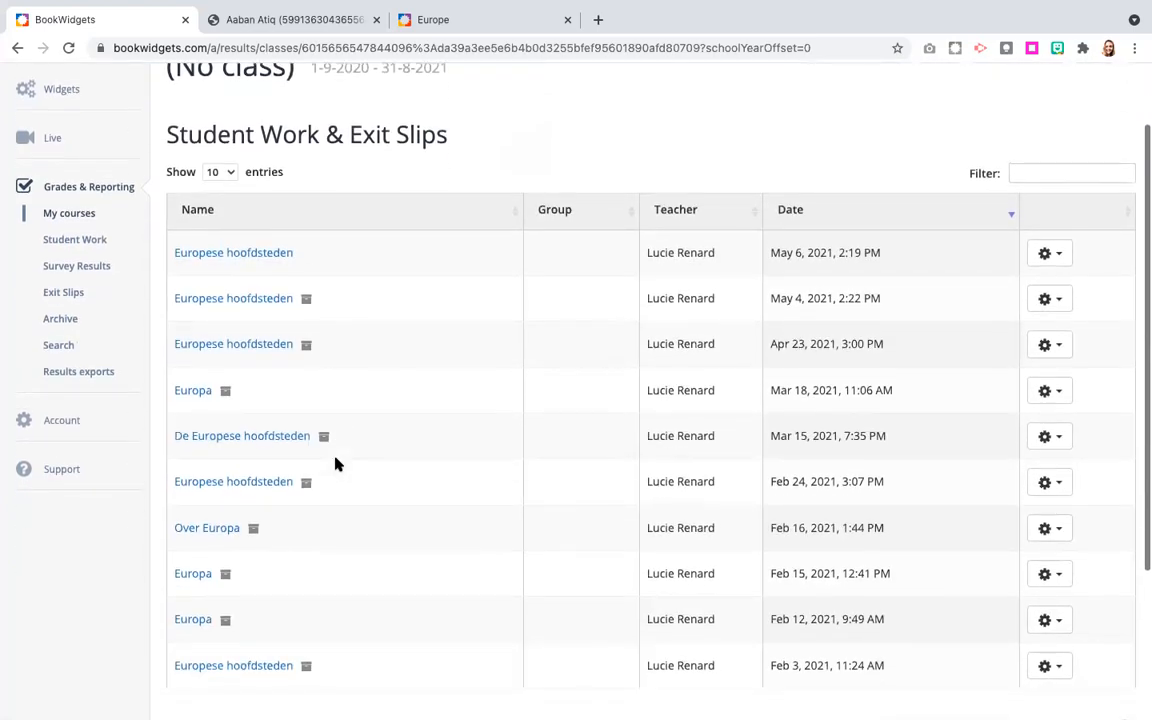
pyautogui.scroll(-1, 336, 464)
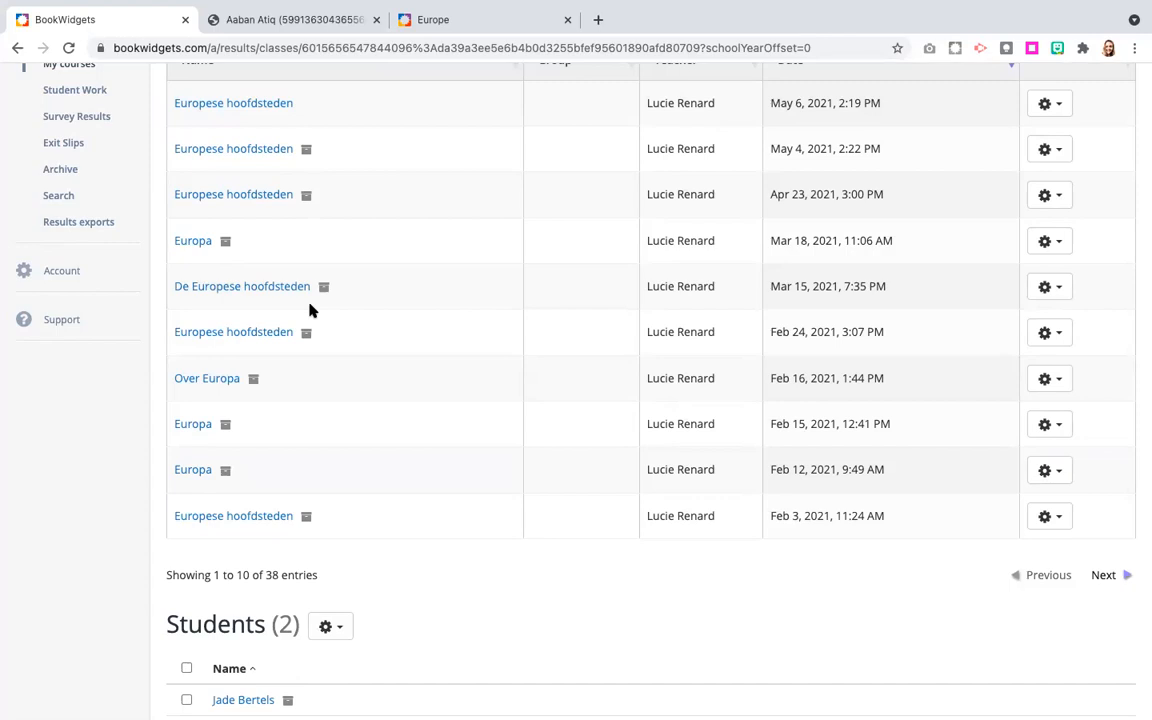
pyautogui.scroll(5, 310, 310)
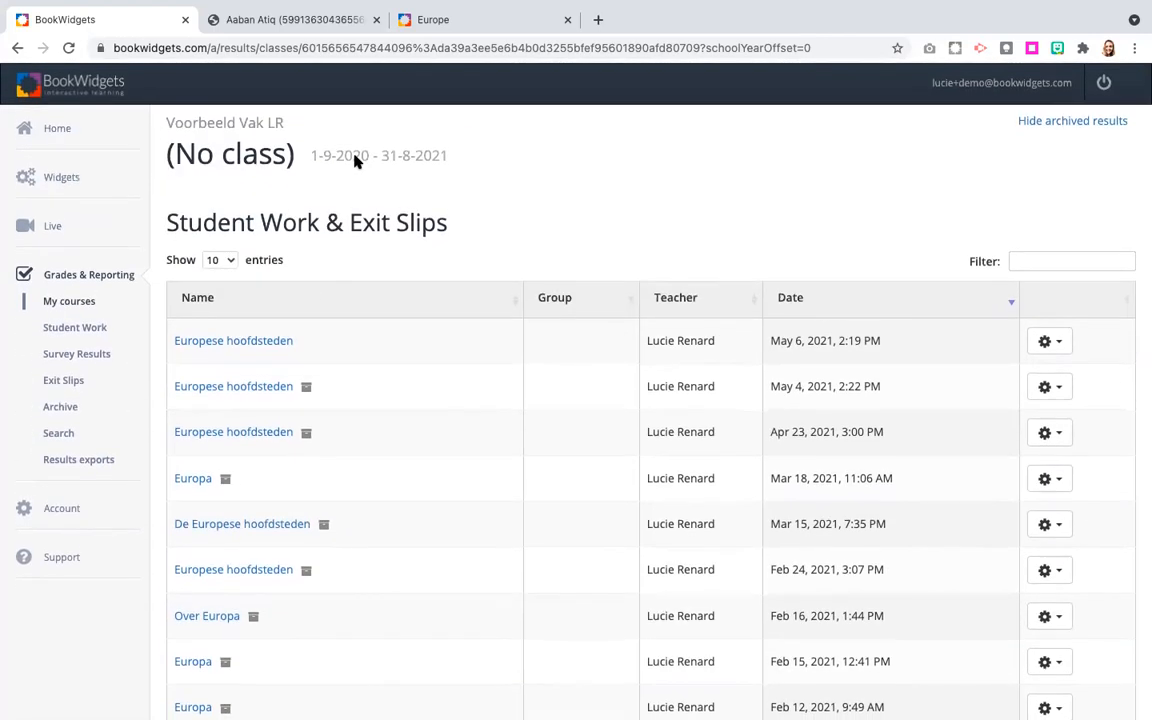
pyautogui.click(357, 158)
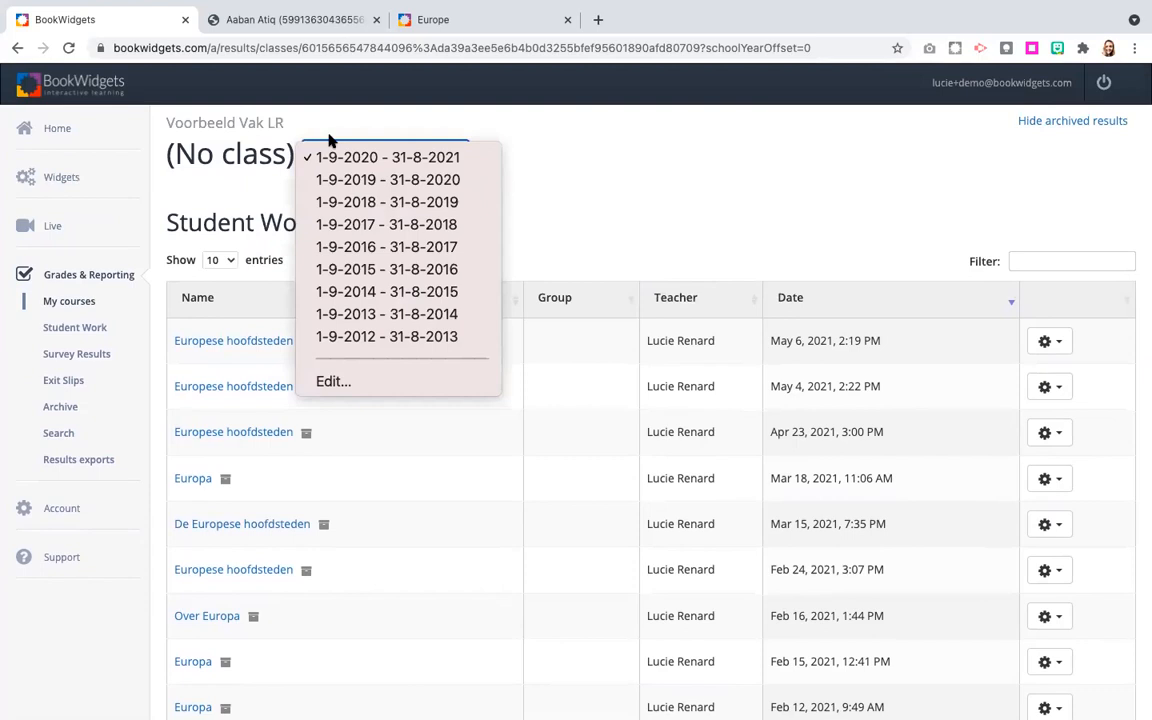
pyautogui.click(50, 301)
pyautogui.click(90, 306)
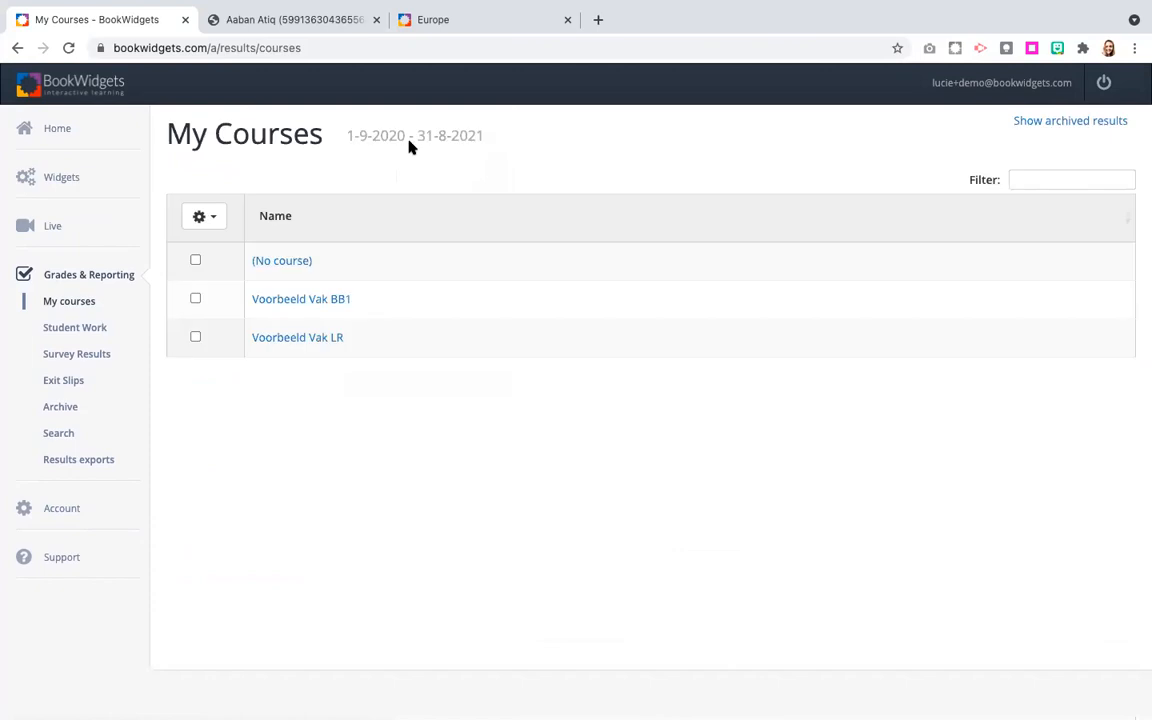
# View the courses for school year 1-9-2017 - 31-8-2018 and switch back to 1-9-2020 - 31-8-2021.
pyautogui.click(408, 144)
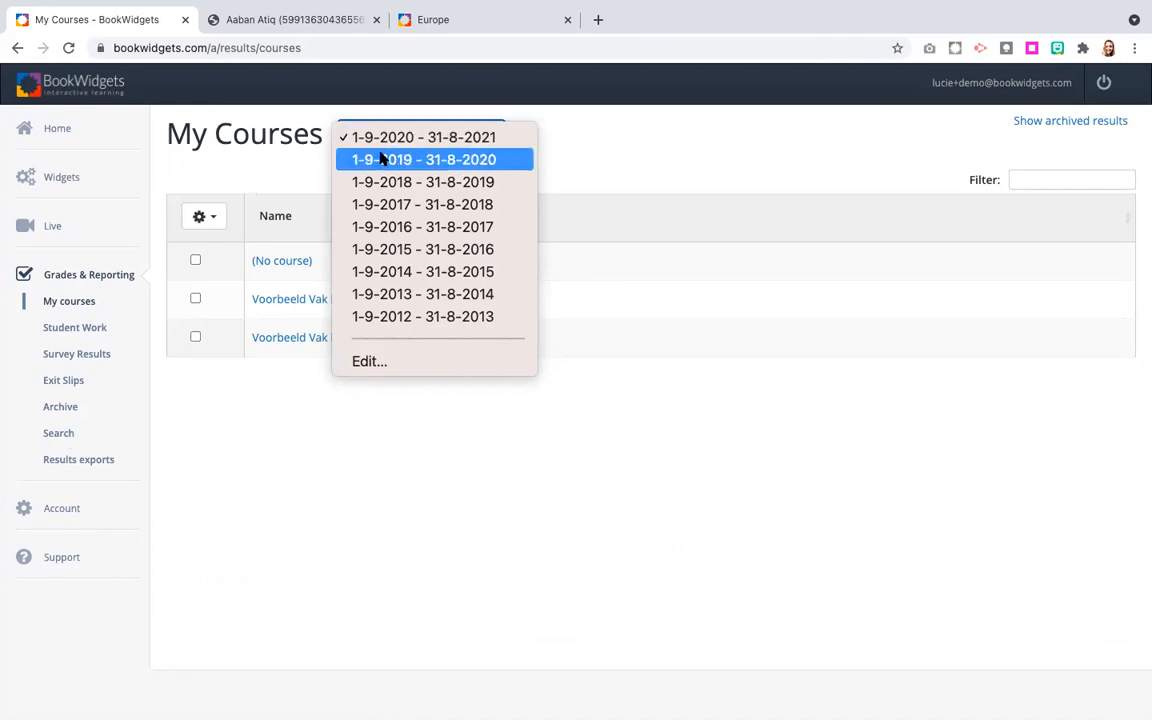
pyautogui.click(460, 205)
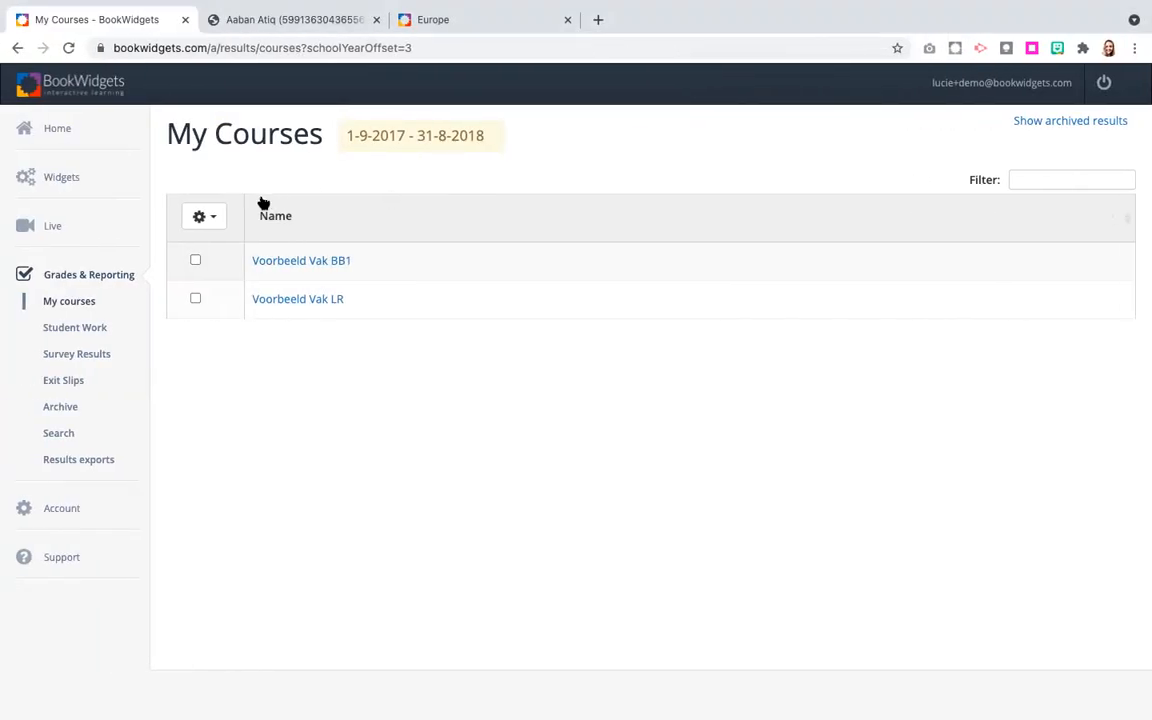
pyautogui.click(437, 136)
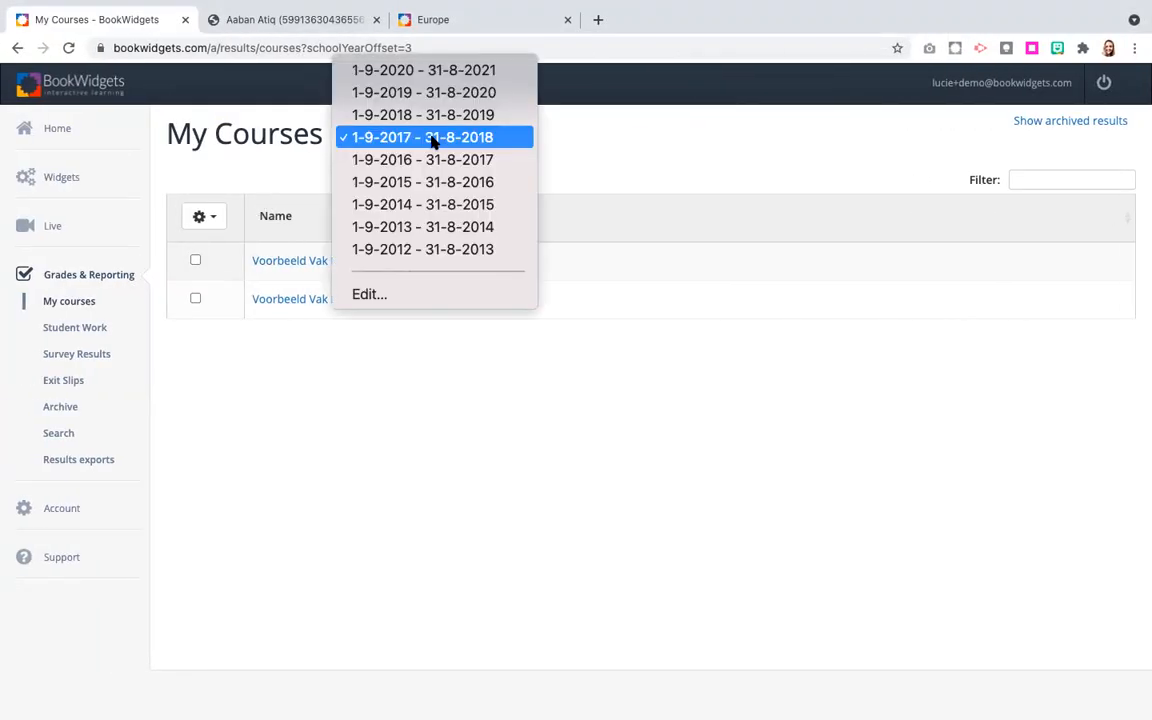
pyautogui.click(420, 78)
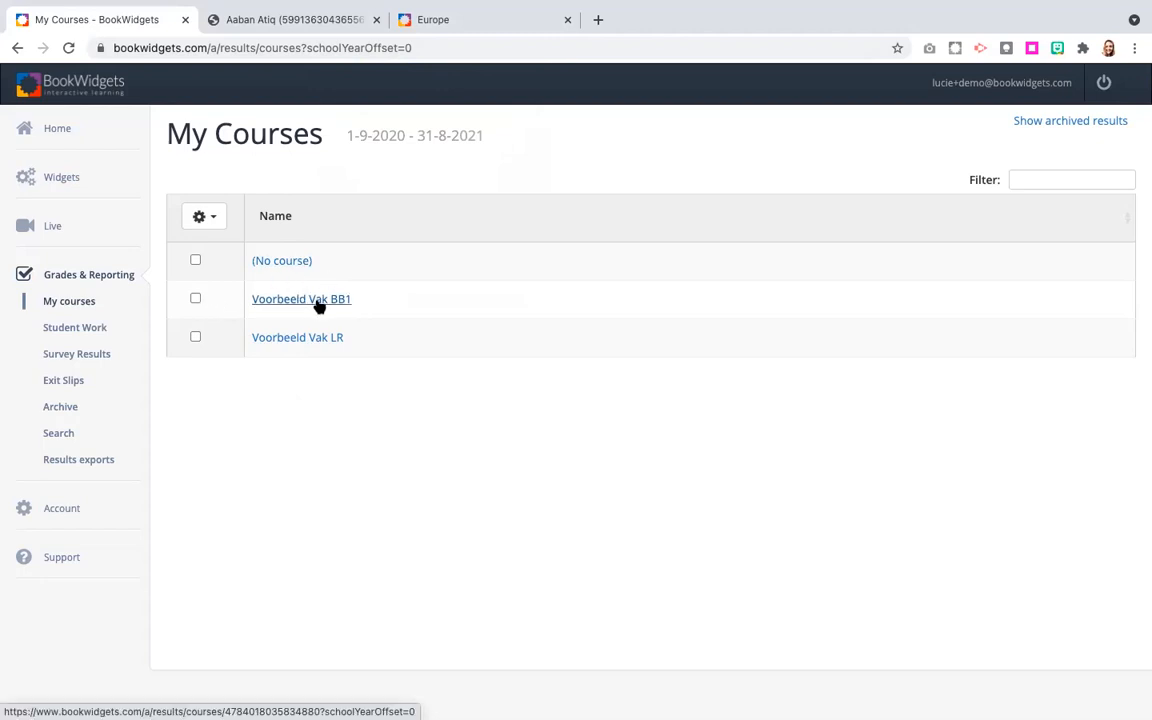
# Hide the Voorbeeld Vak BB1 course from the My Courses list.
pyautogui.click(196, 300)
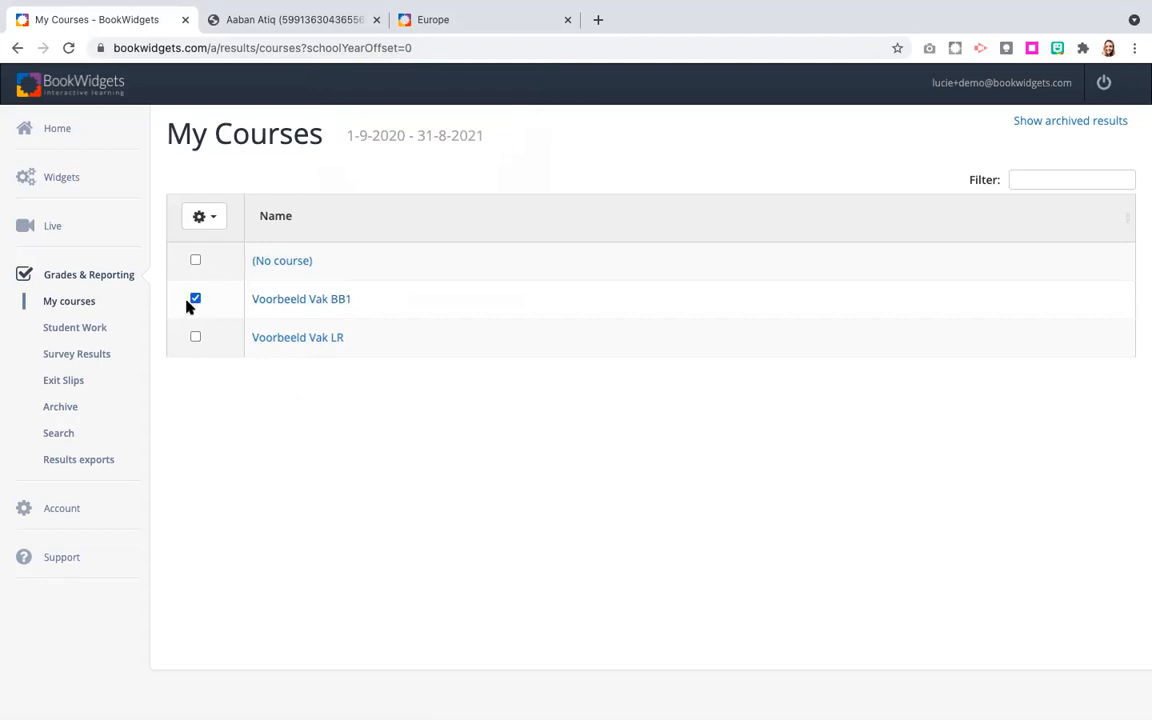
pyautogui.click(212, 217)
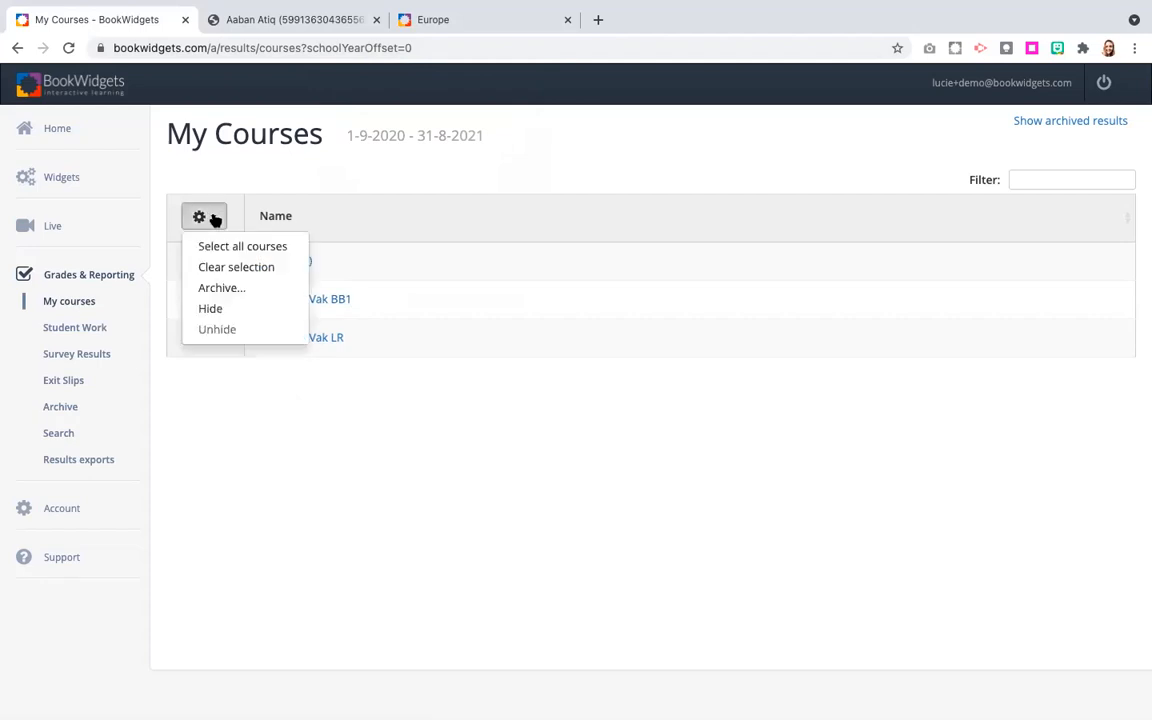
pyautogui.click(212, 309)
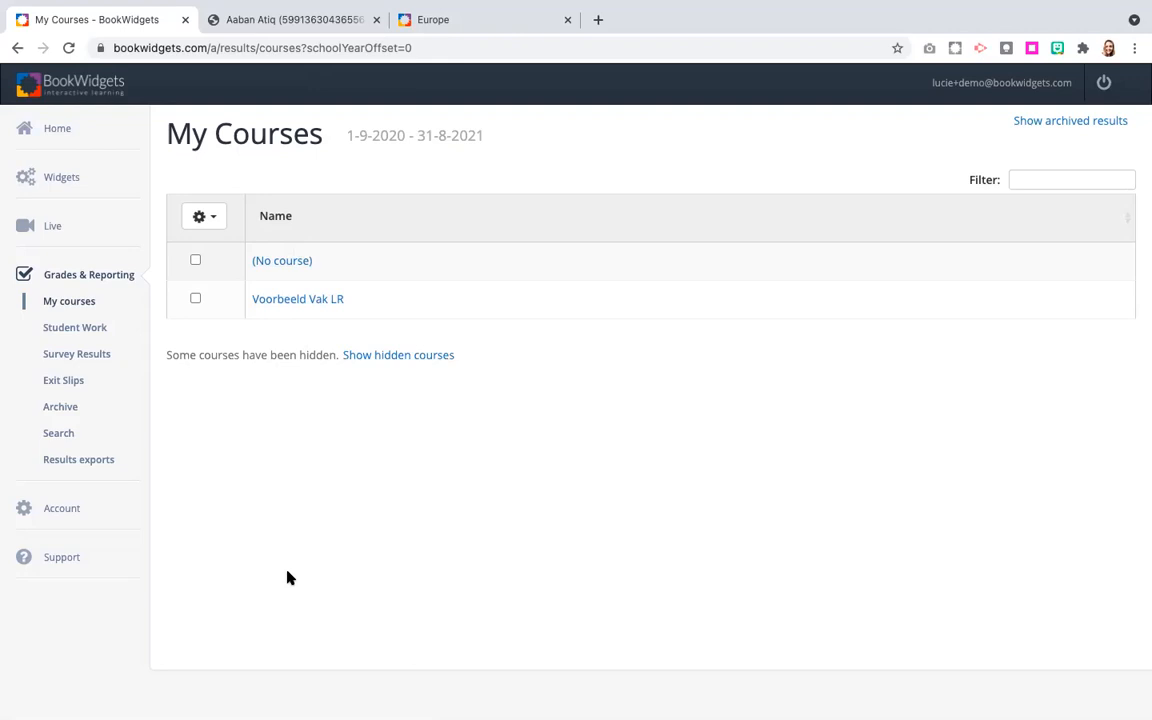
# Show the hidden courses and unhide Voorbeeld Vak BB1.
pyautogui.click(404, 356)
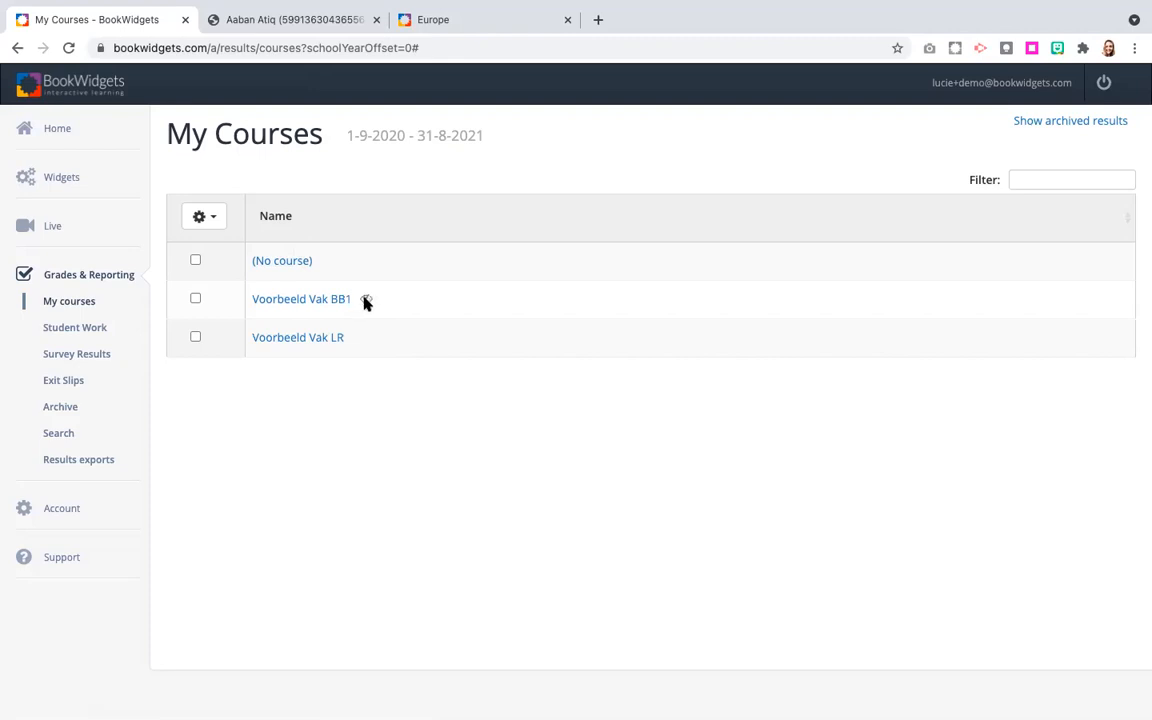
pyautogui.click(196, 298)
pyautogui.click(210, 218)
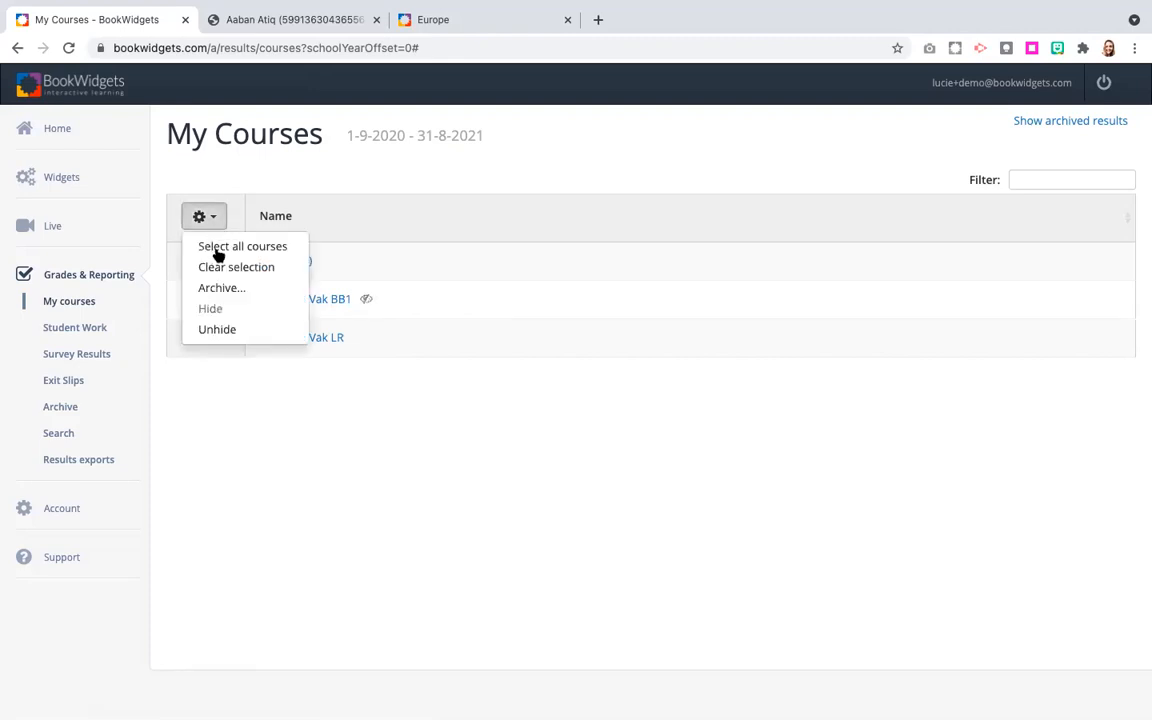
pyautogui.click(229, 332)
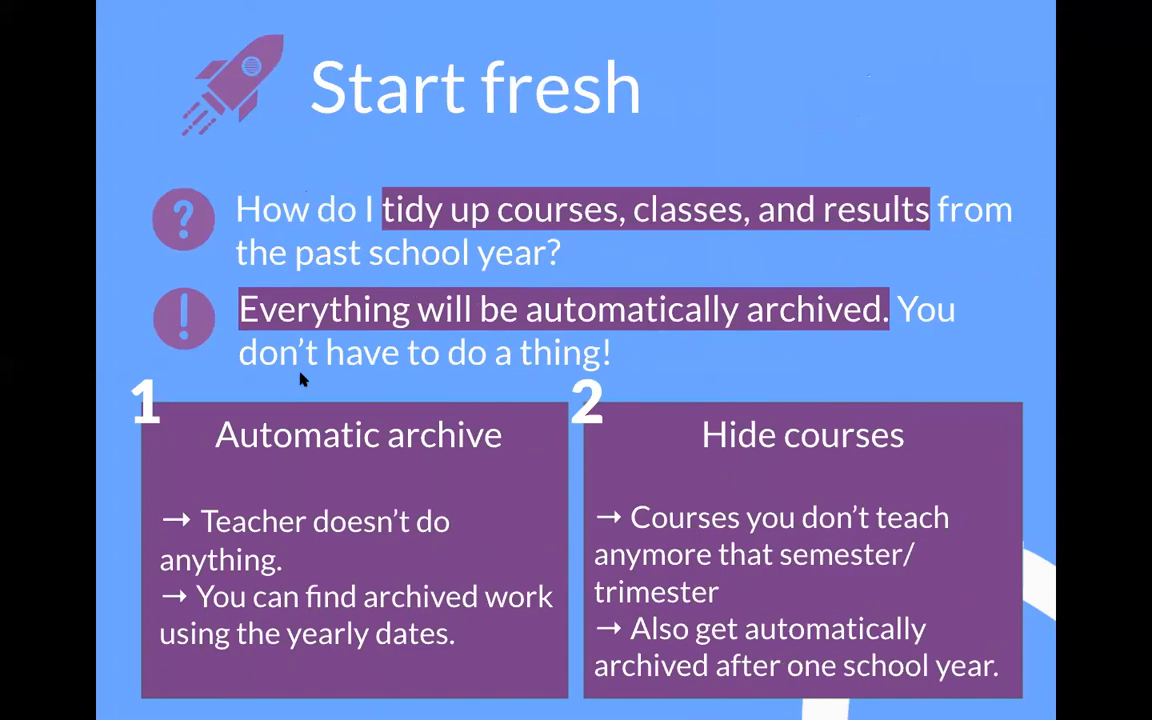
pyautogui.press('Right')
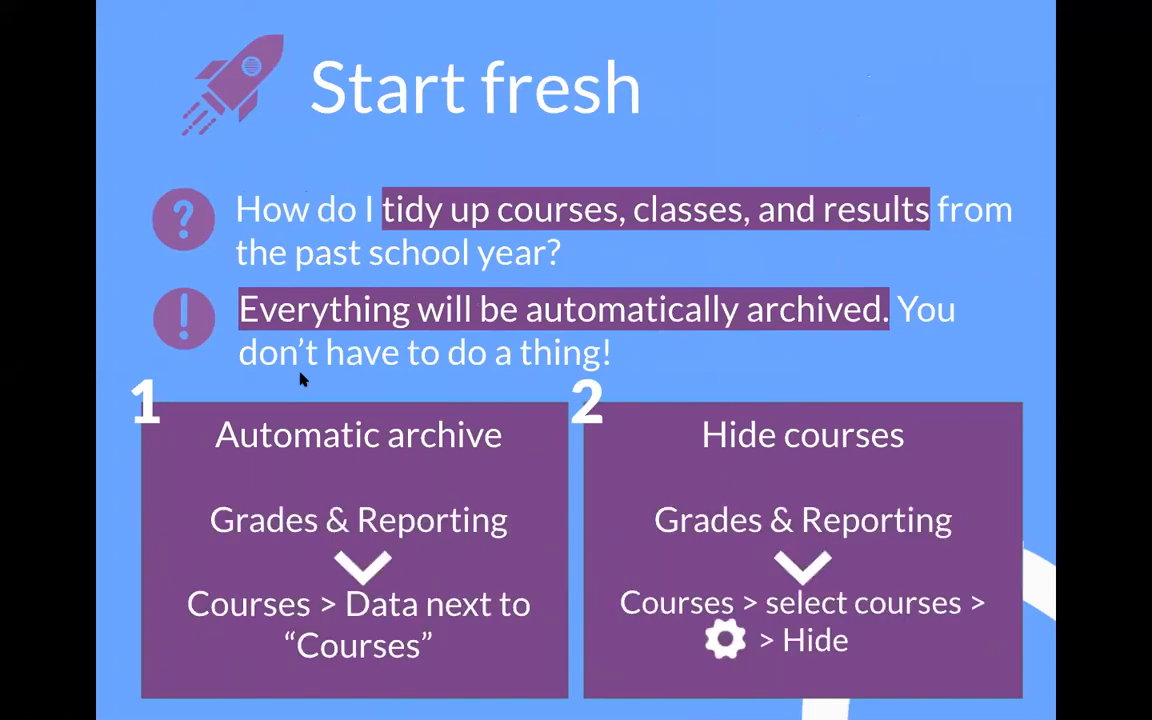
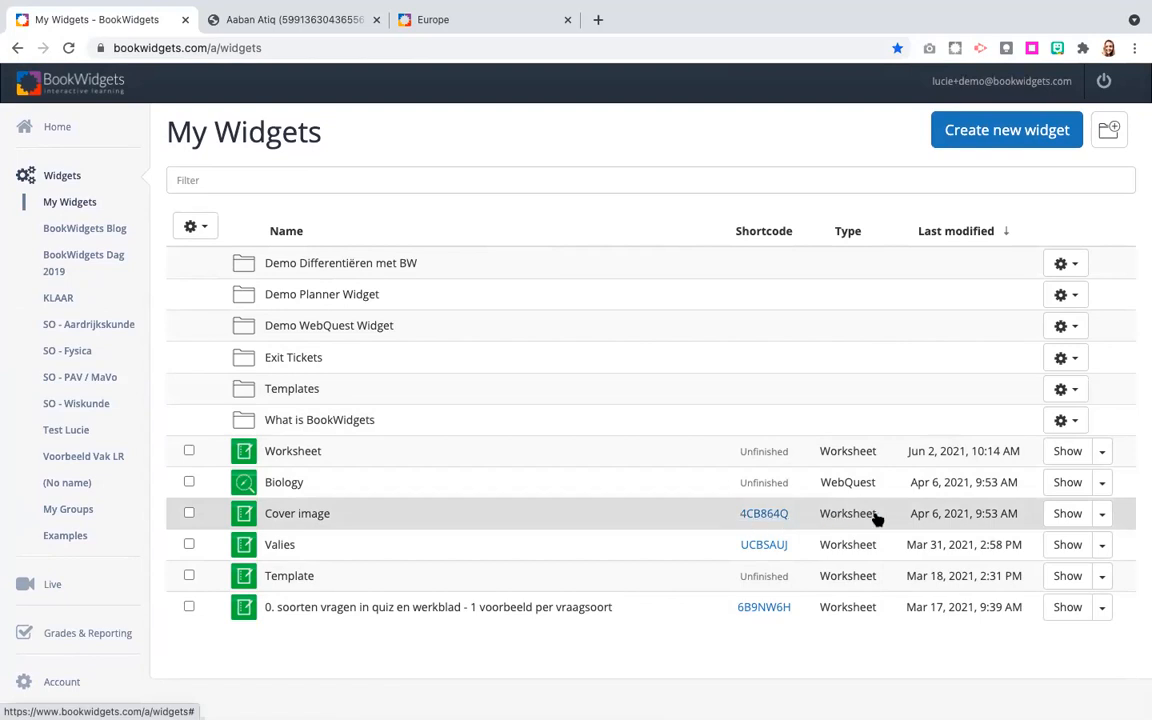
# Make the Cover image widget inaccessible to students and check its accessibility marker.
pyautogui.click(1103, 515)
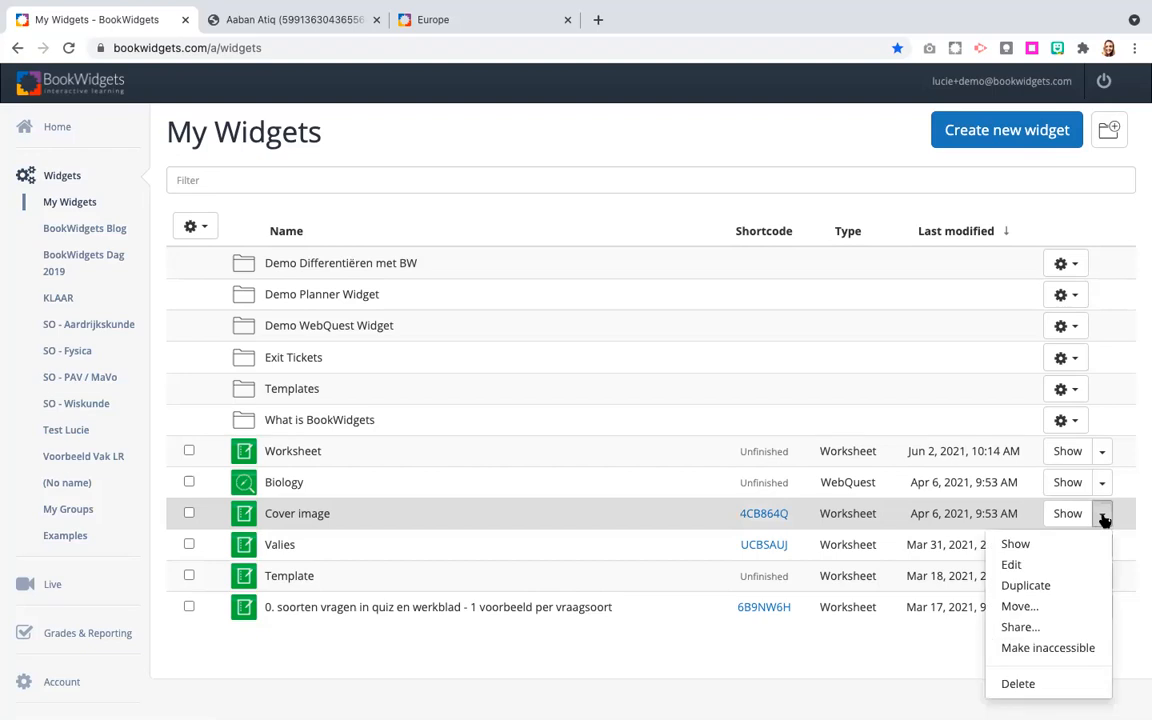
pyautogui.click(1046, 648)
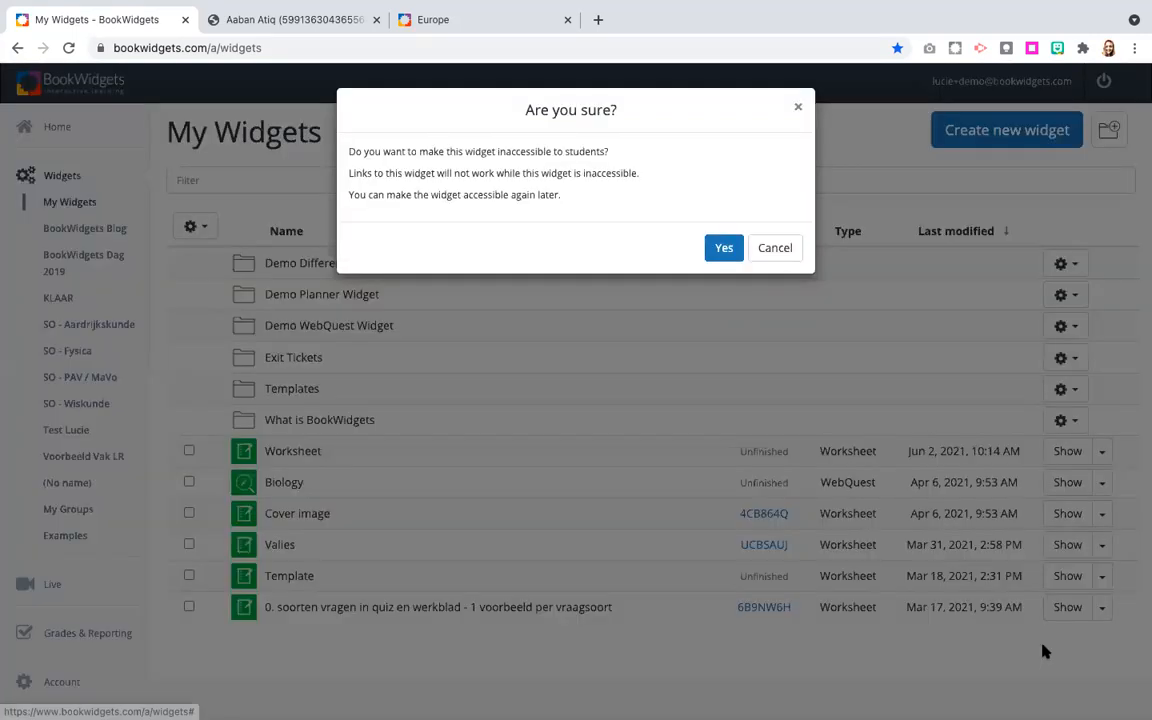
pyautogui.click(730, 248)
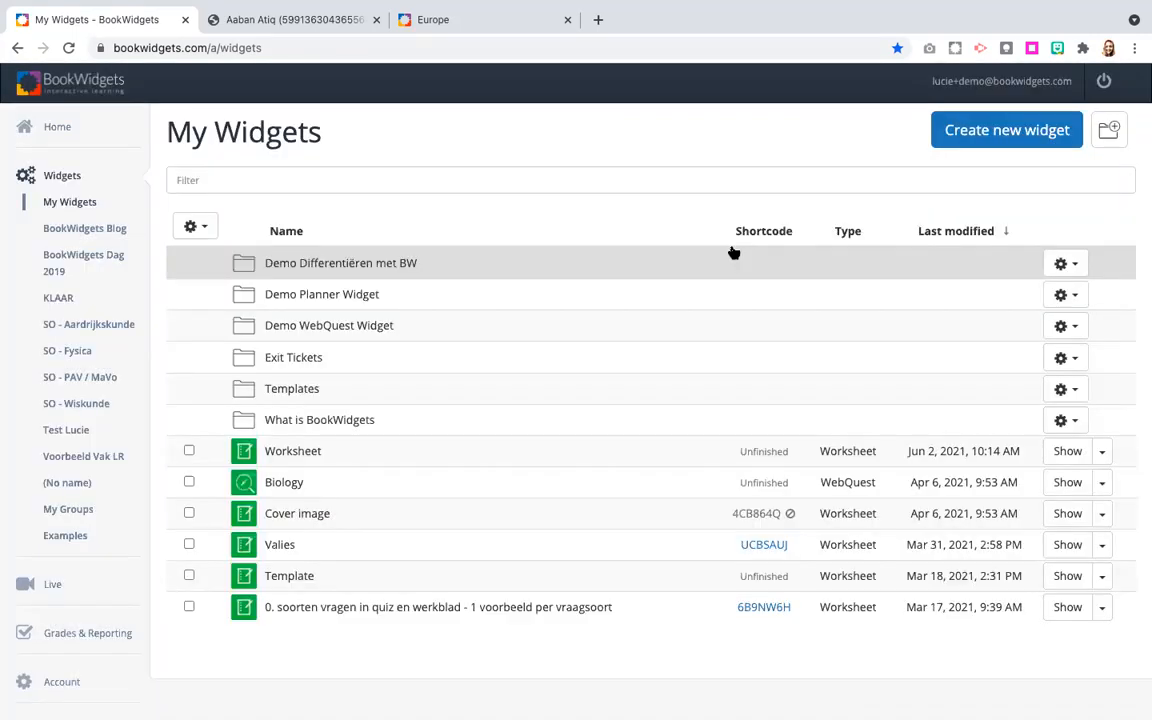
pyautogui.moveTo(791, 515)
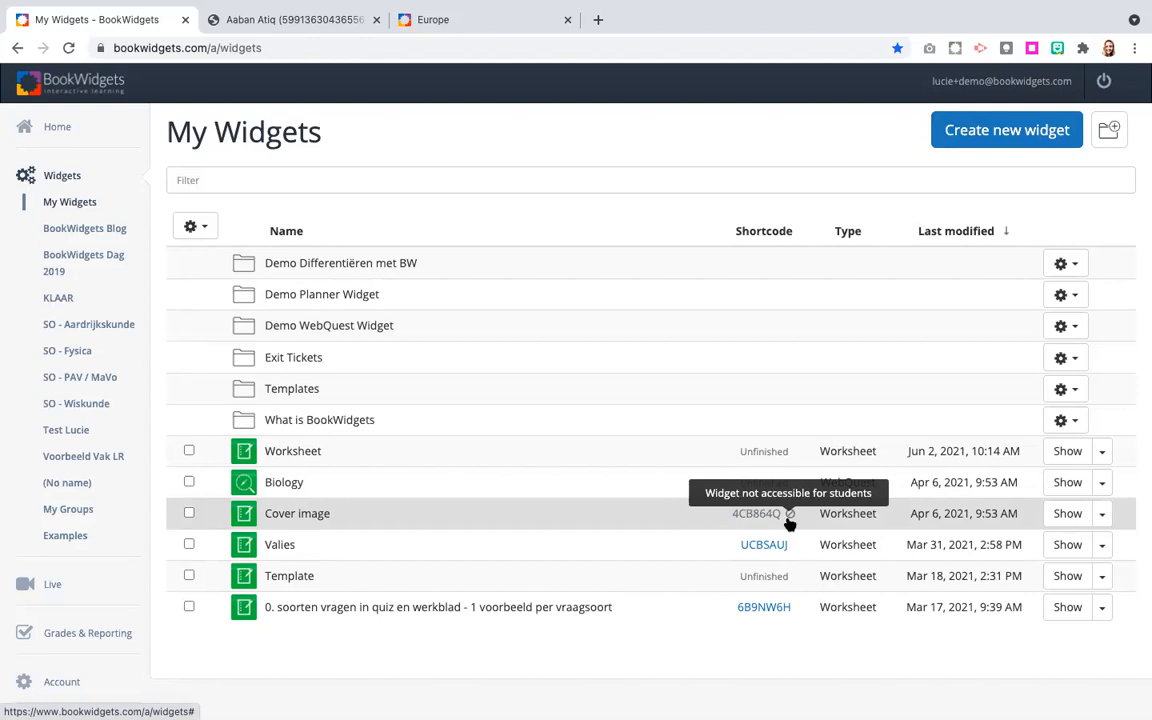
# Open the Cover image widget's student link in a new browser tab, return to My Widgets and close its share dialog.
pyautogui.click(779, 516)
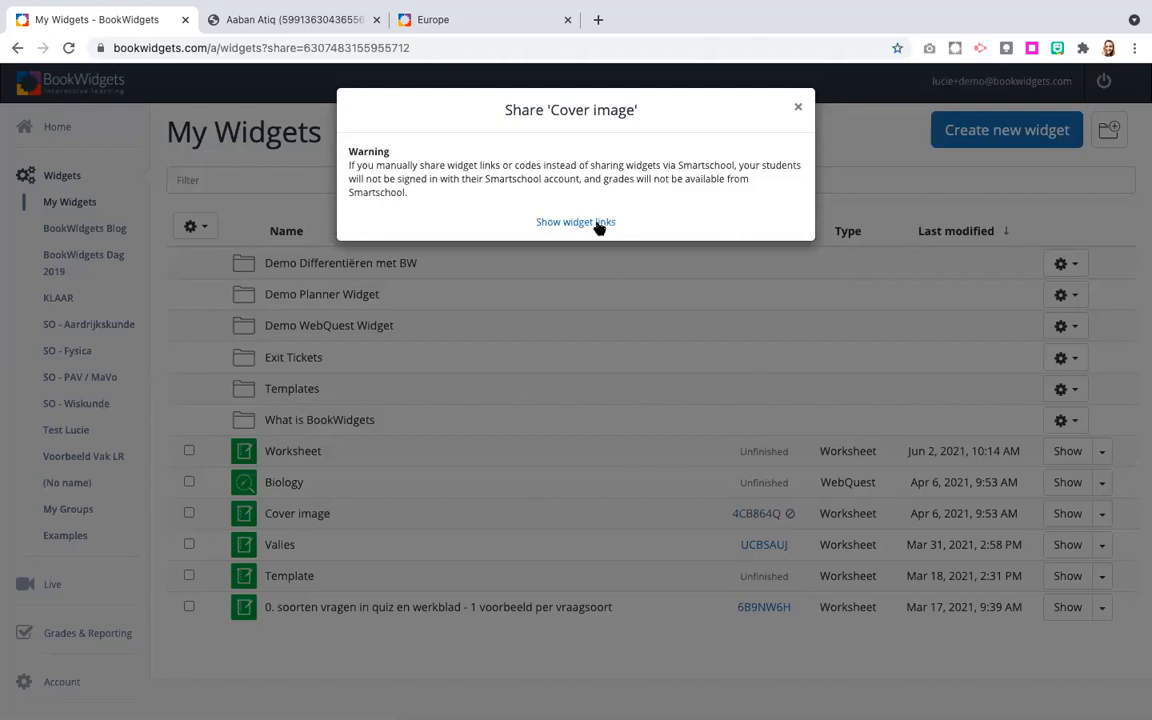
pyautogui.click(598, 225)
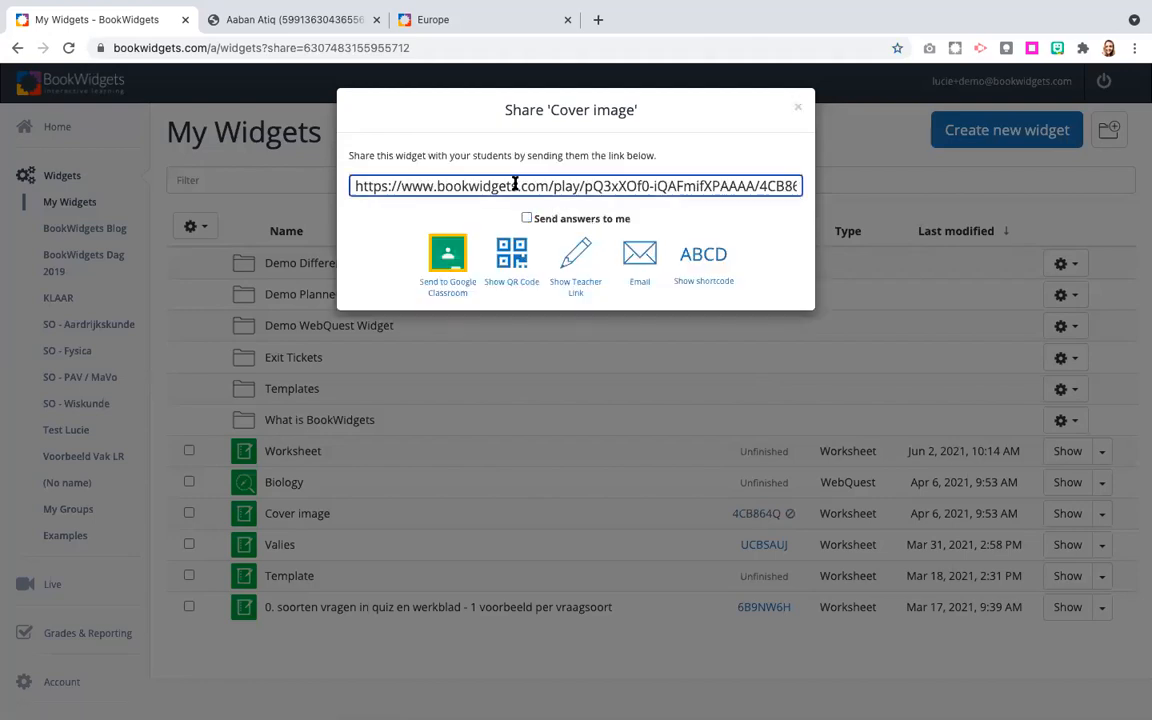
pyautogui.click(515, 185)
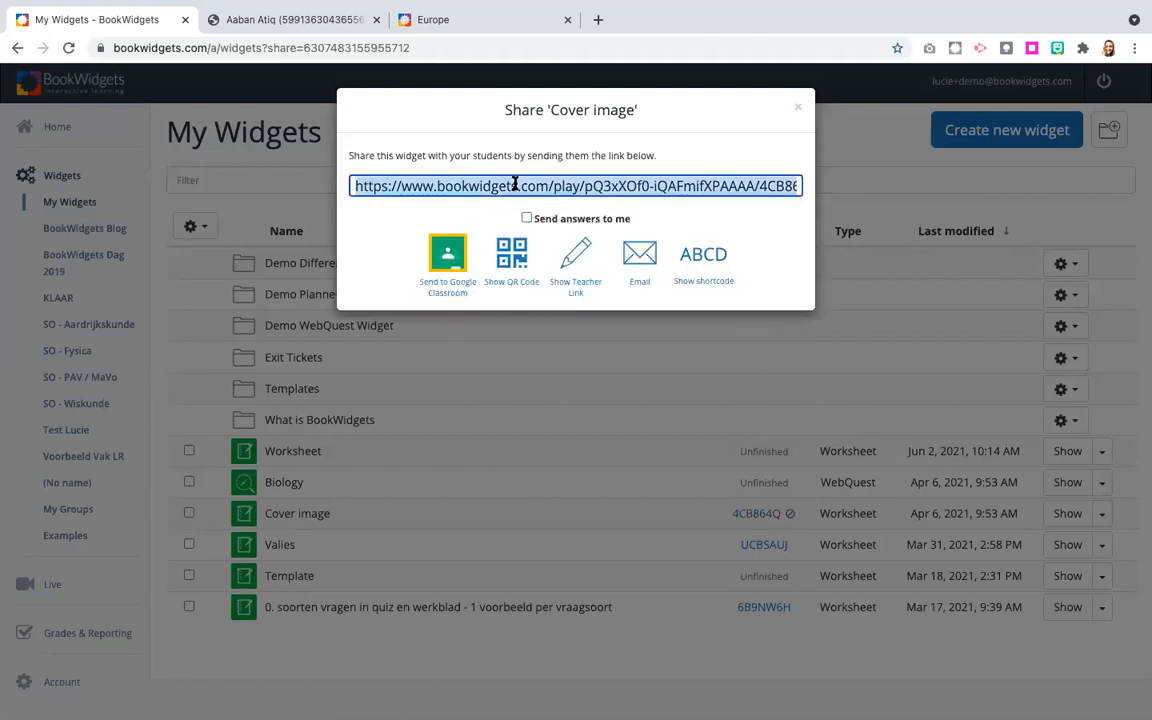
pyautogui.click(598, 19)
pyautogui.hotkey('ctrl', 'v')
pyautogui.press('Return')
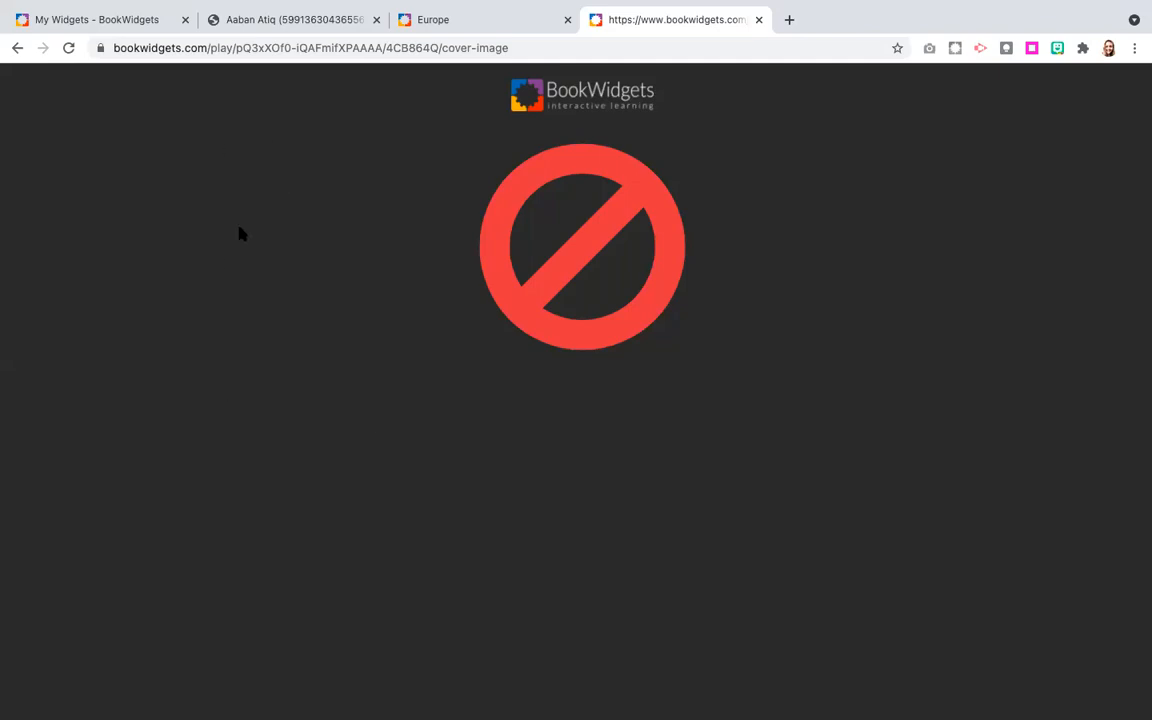
pyautogui.click(114, 20)
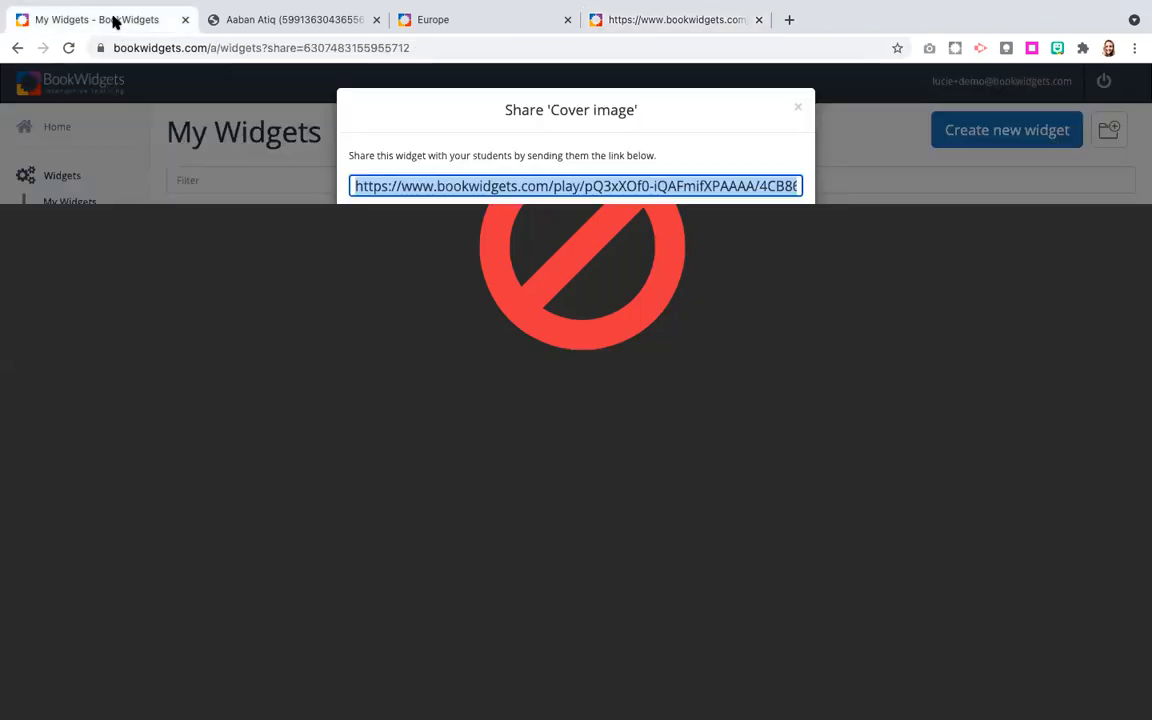
pyautogui.click(799, 107)
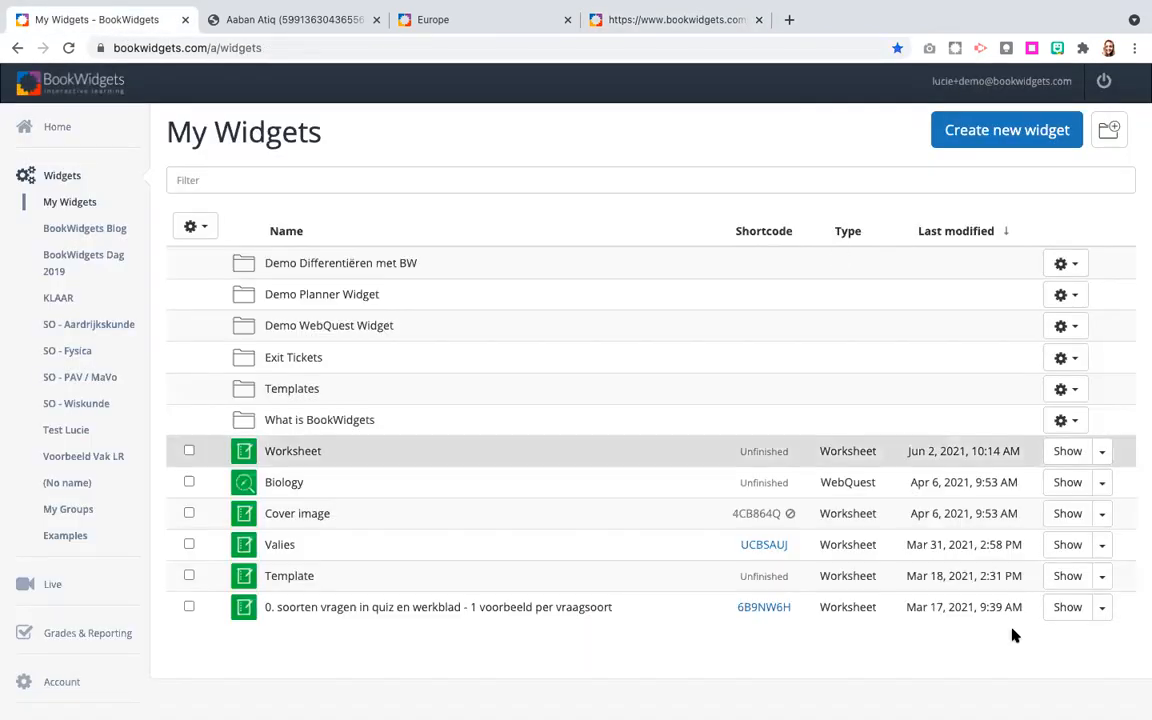
# Make the Cover image widget accessible to students again.
pyautogui.click(1102, 513)
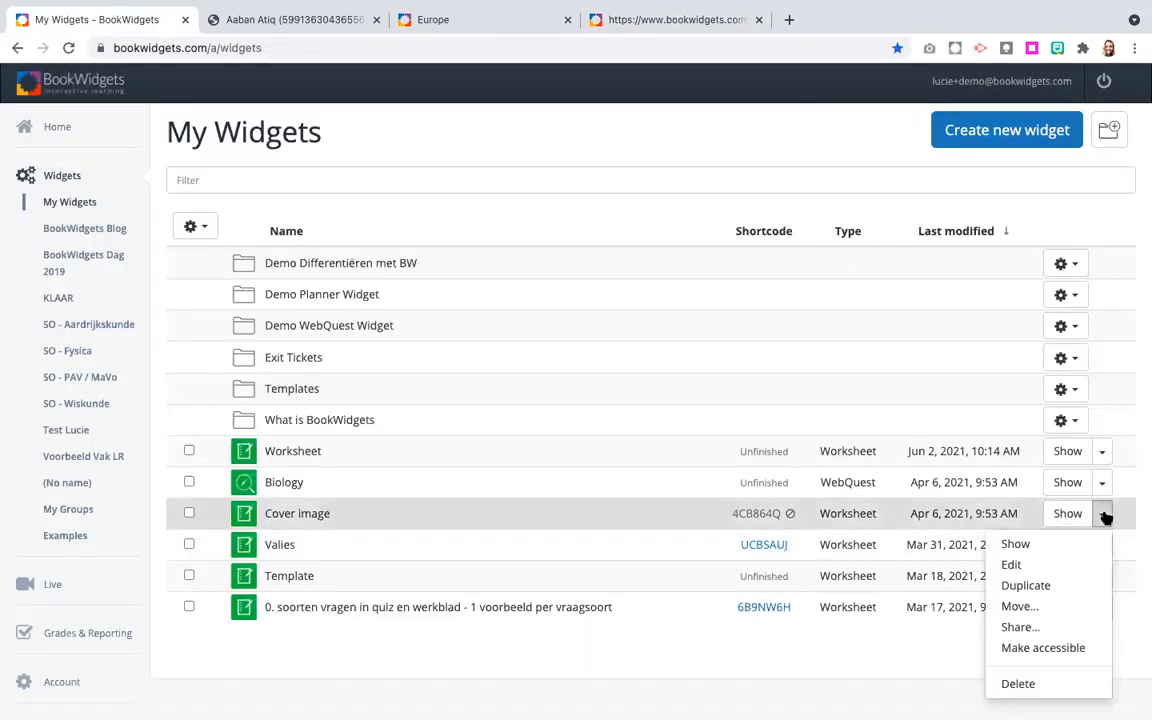
pyautogui.click(1043, 648)
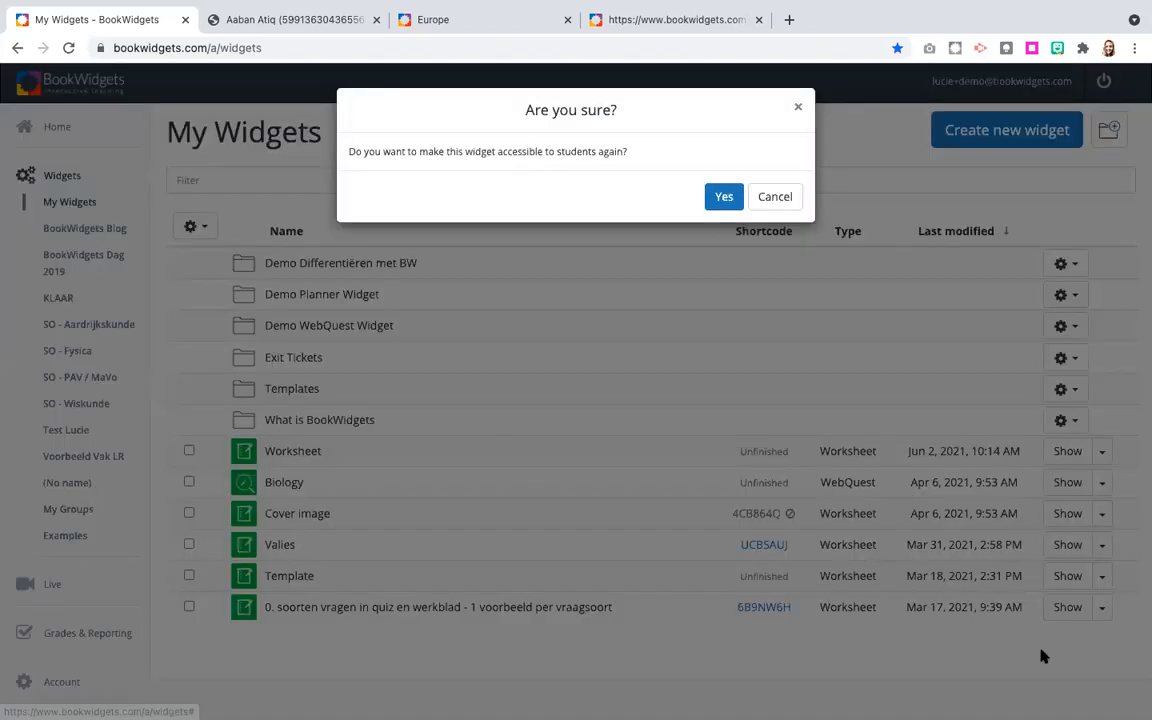
pyautogui.click(727, 195)
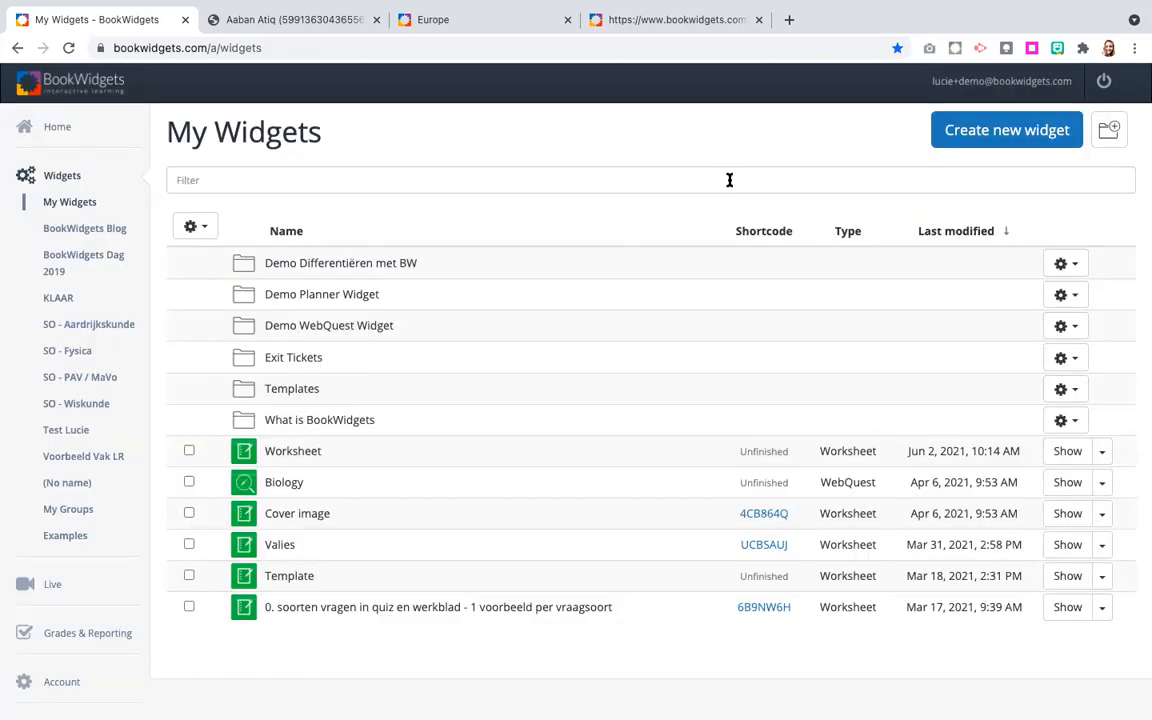
# Reload the Cover image student page to check access and return to My Widgets.
pyautogui.click(676, 28)
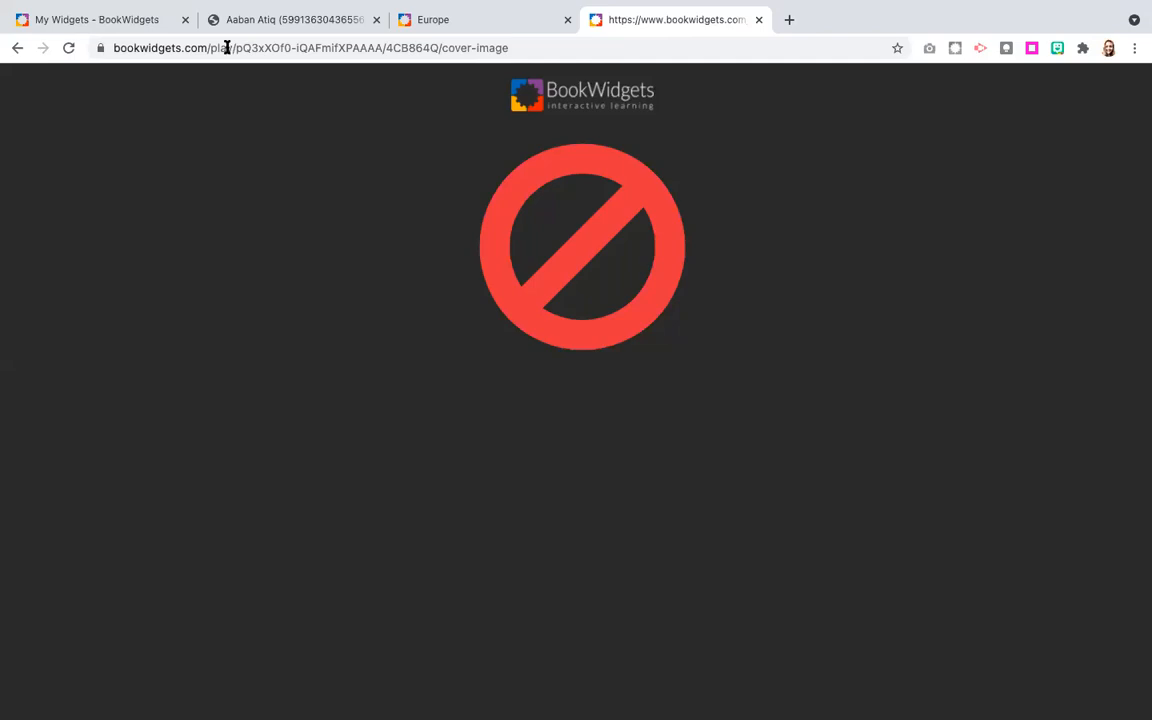
pyautogui.click(67, 48)
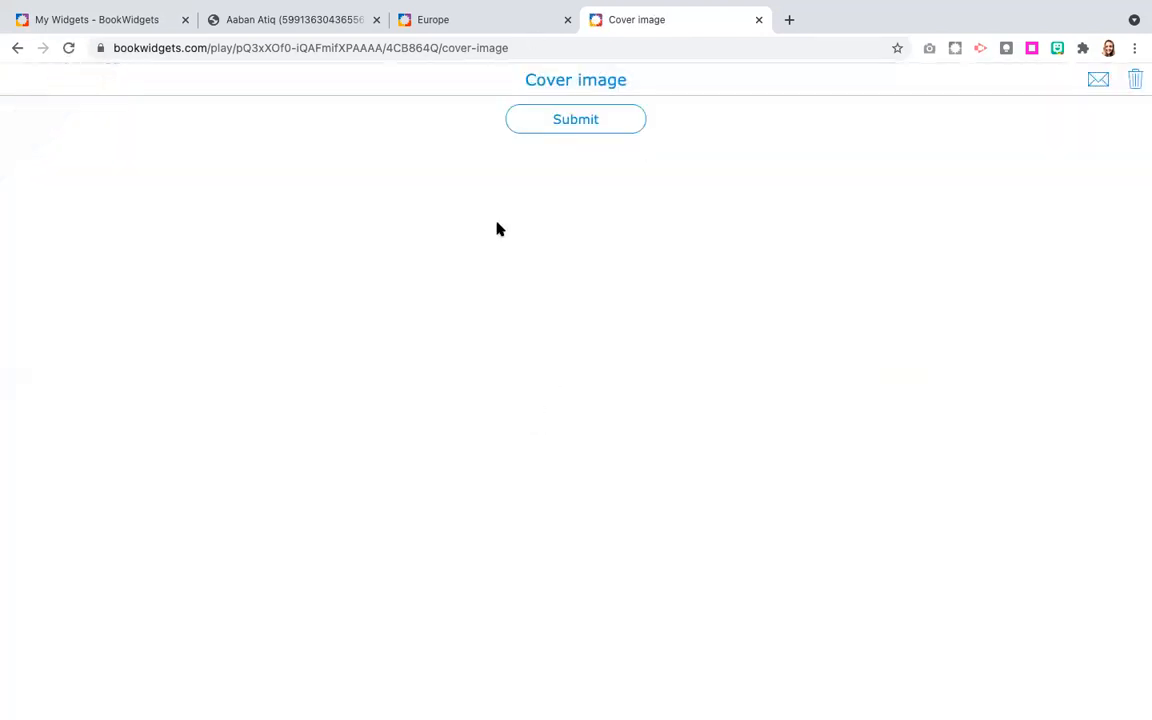
pyautogui.click(110, 21)
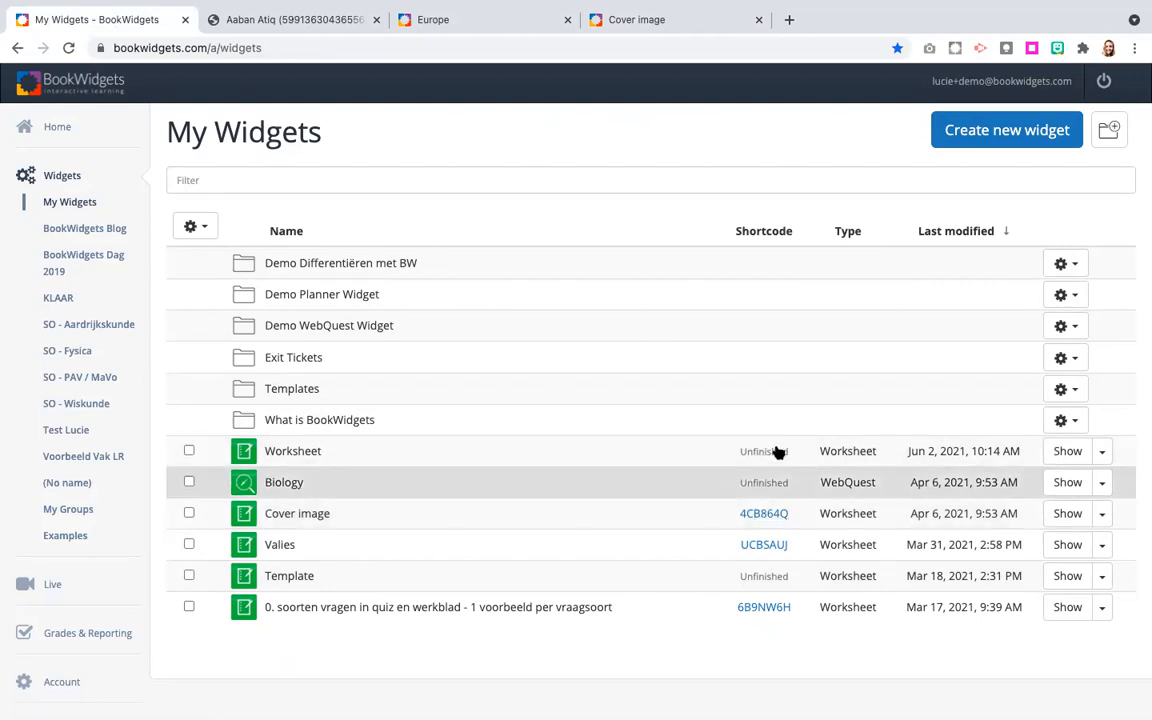
# Preview the Worksheet widget, and delete the Worksheet, Biology and Template widgets together.
pyautogui.click(1067, 452)
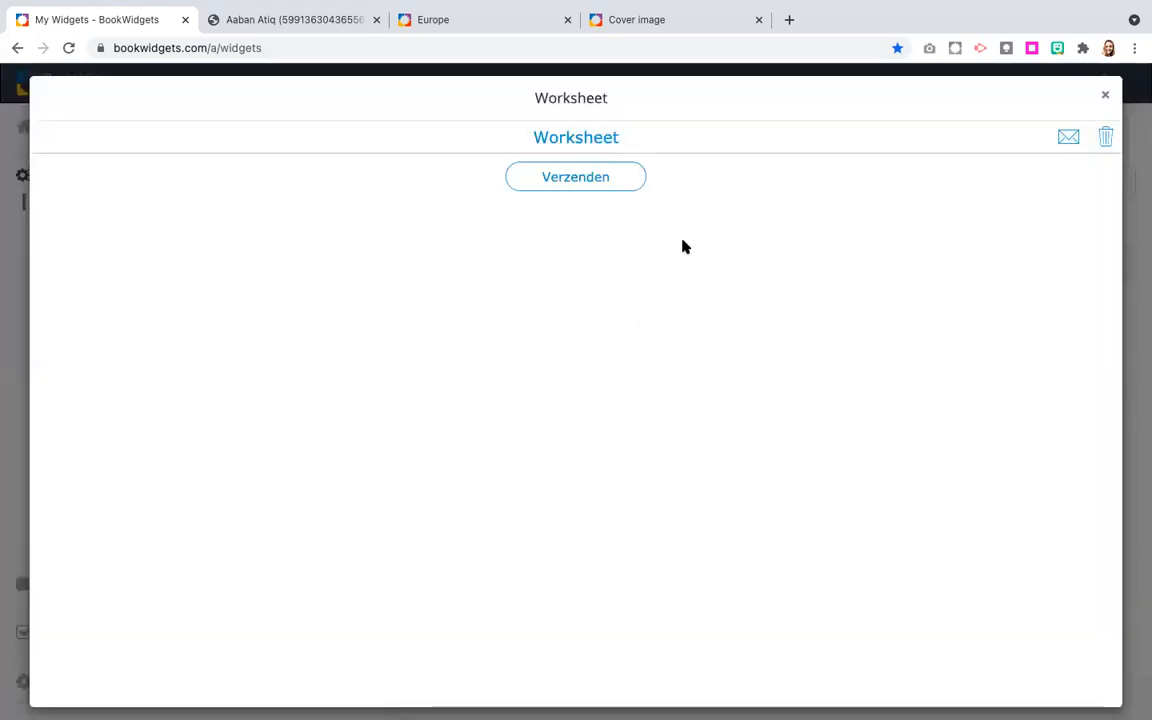
pyautogui.click(1105, 95)
pyautogui.click(188, 451)
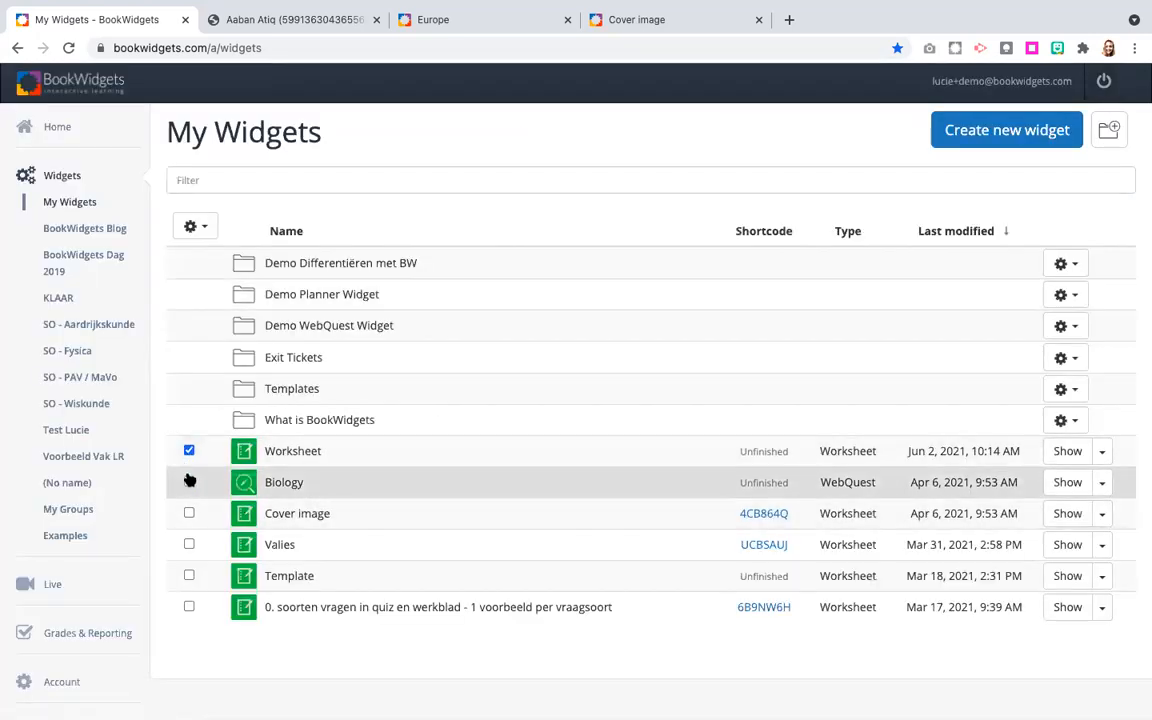
pyautogui.click(189, 482)
pyautogui.click(189, 576)
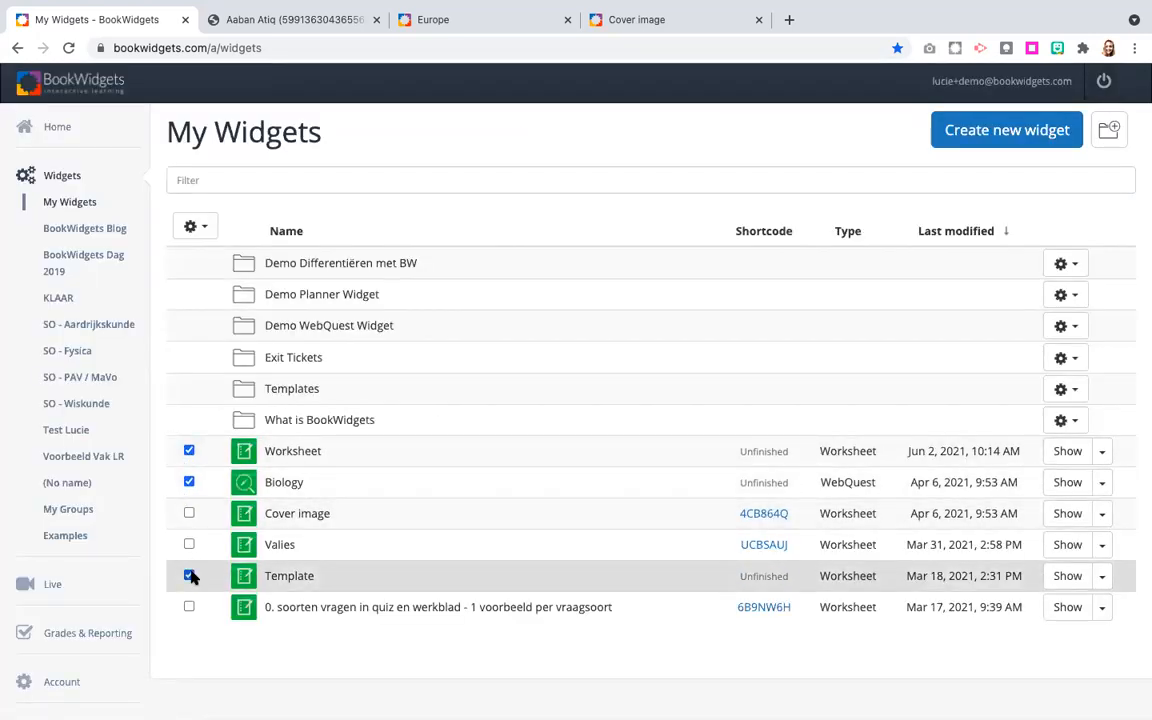
pyautogui.click(200, 227)
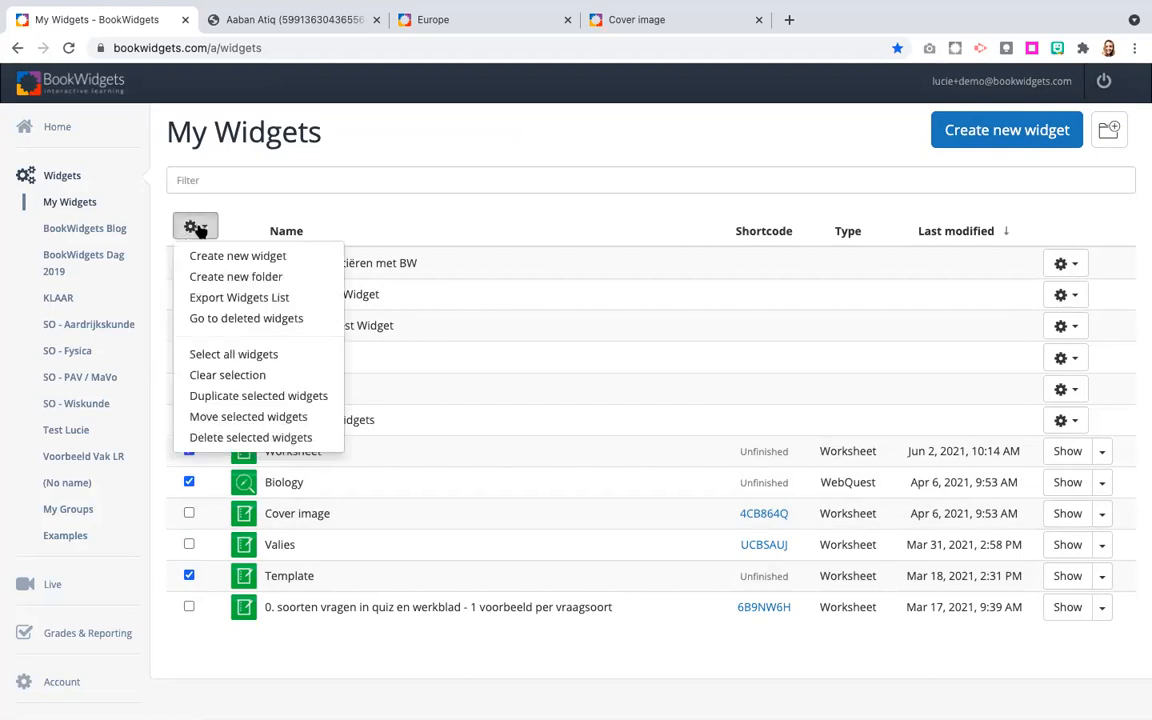
pyautogui.click(240, 438)
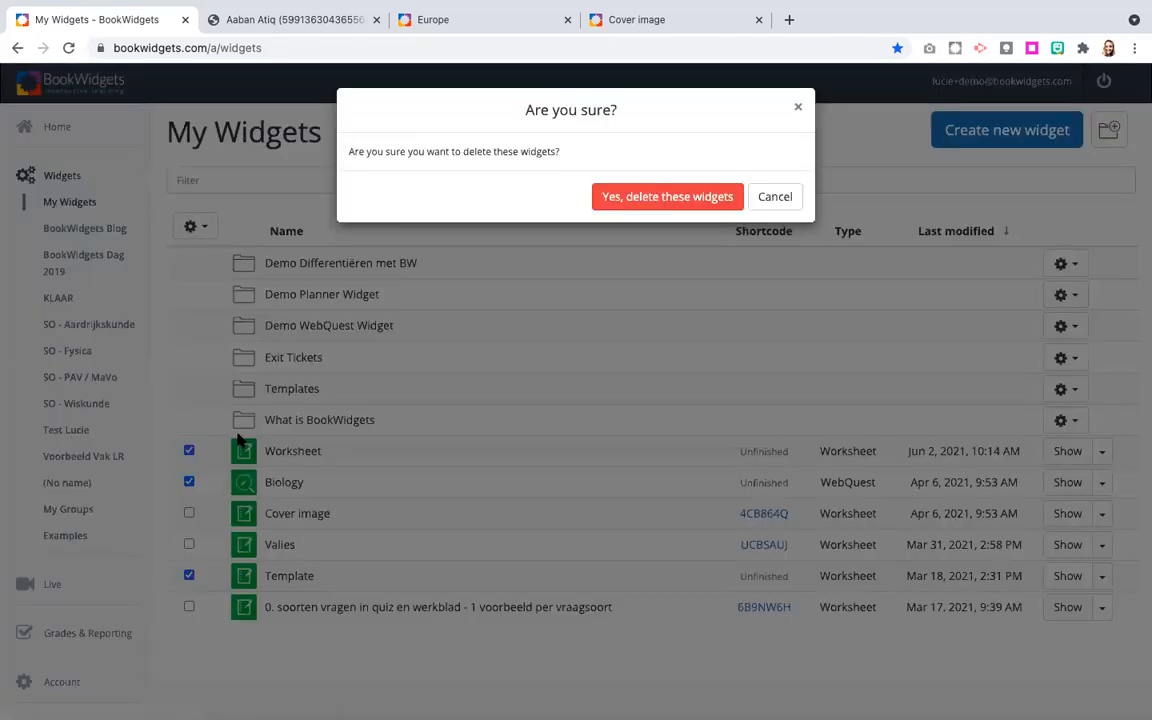
pyautogui.click(667, 198)
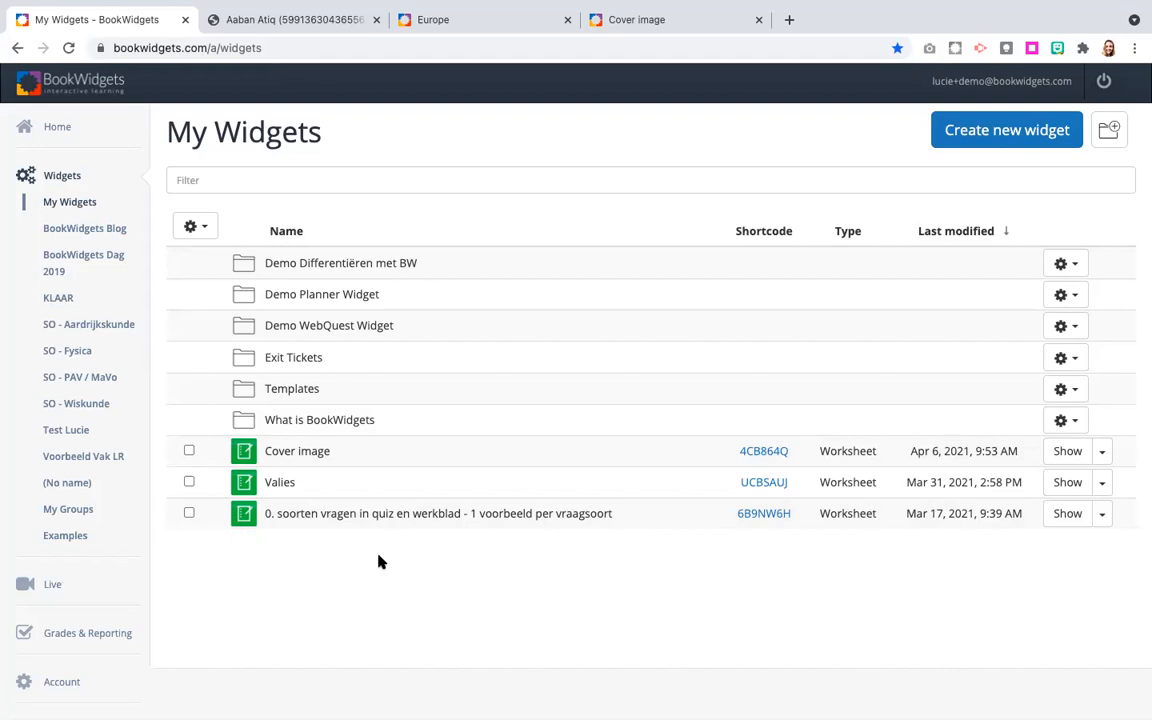
# Open the deleted widgets and look through the list.
pyautogui.click(210, 226)
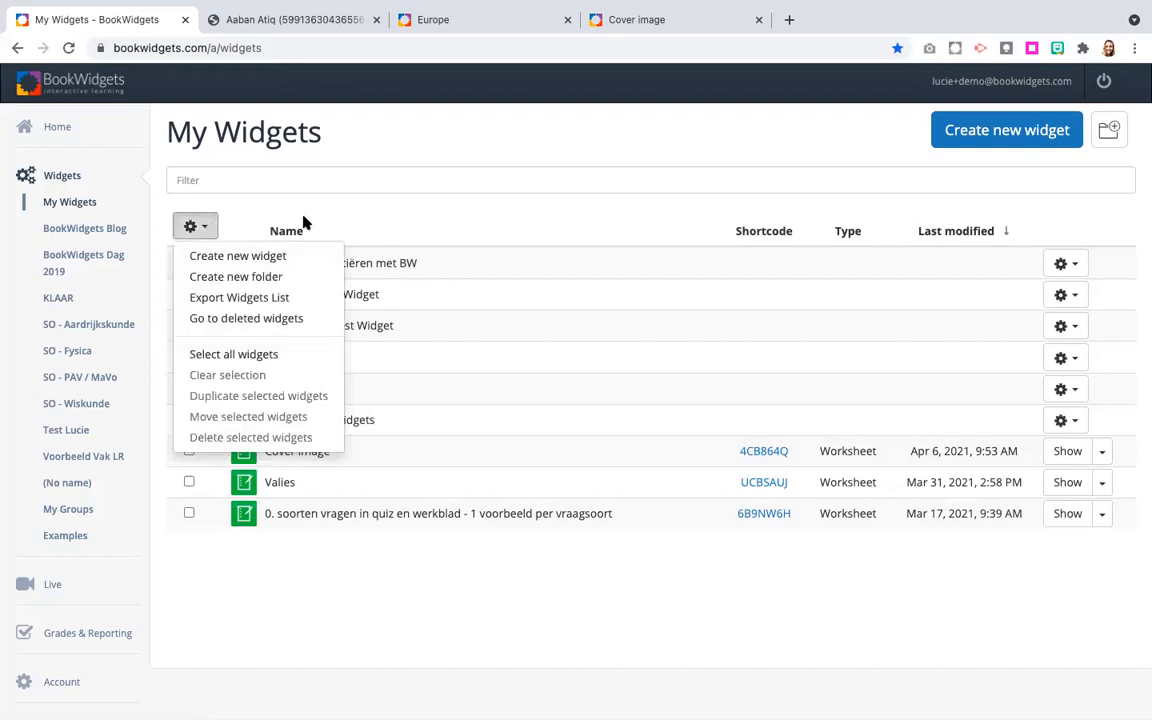
pyautogui.click(221, 324)
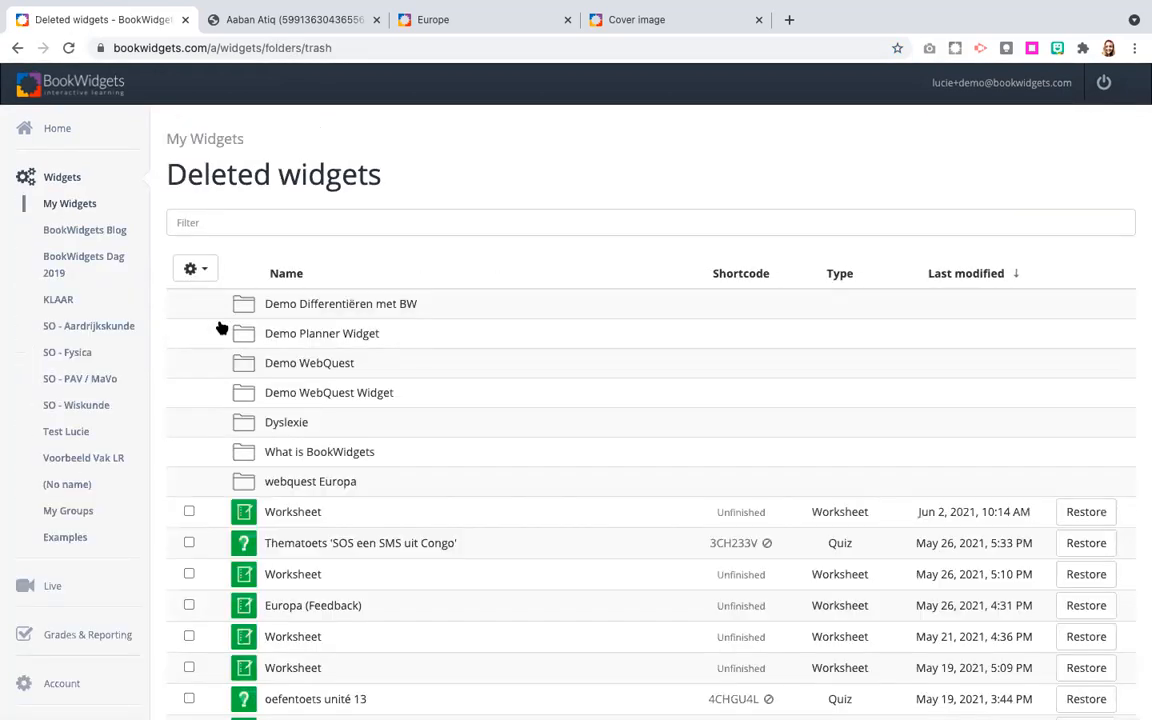
pyautogui.scroll(-5, 221, 328)
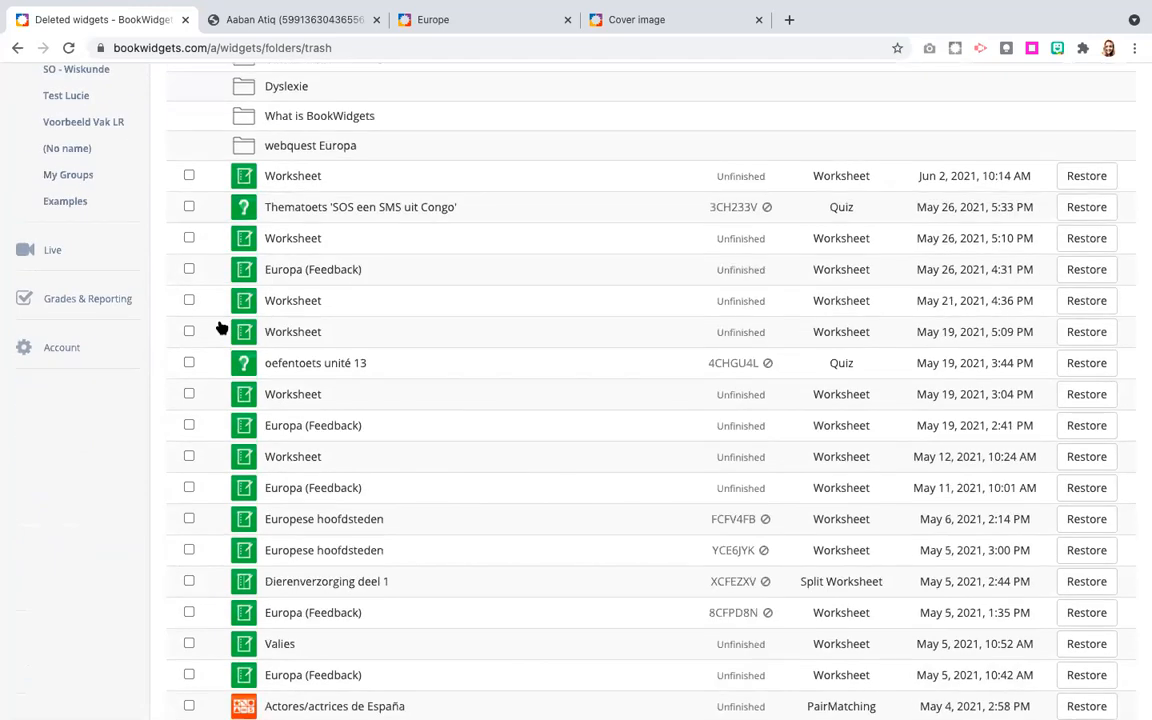
pyautogui.scroll(-1, 221, 328)
pyautogui.scroll(1, 221, 328)
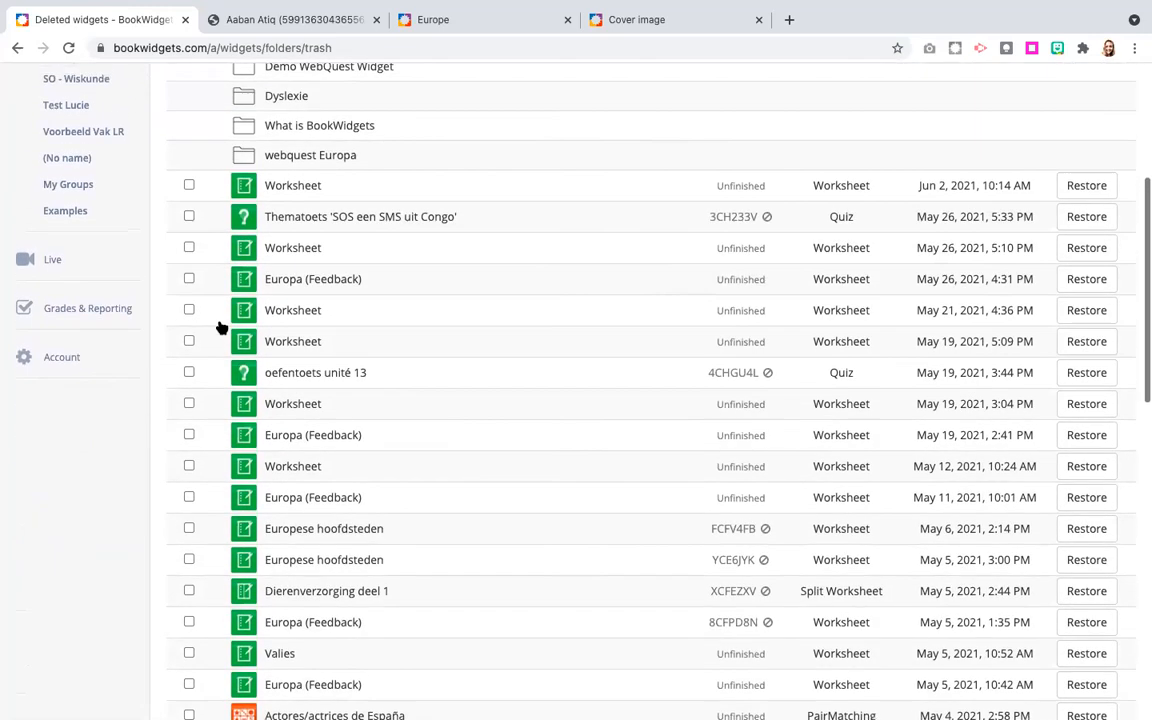
# Select the deleted Worksheet from Jun 2, 2021 and the quiz Thematoets 'SOS een SMS uit Congo', and view the actions for selected widgets.
pyautogui.click(189, 191)
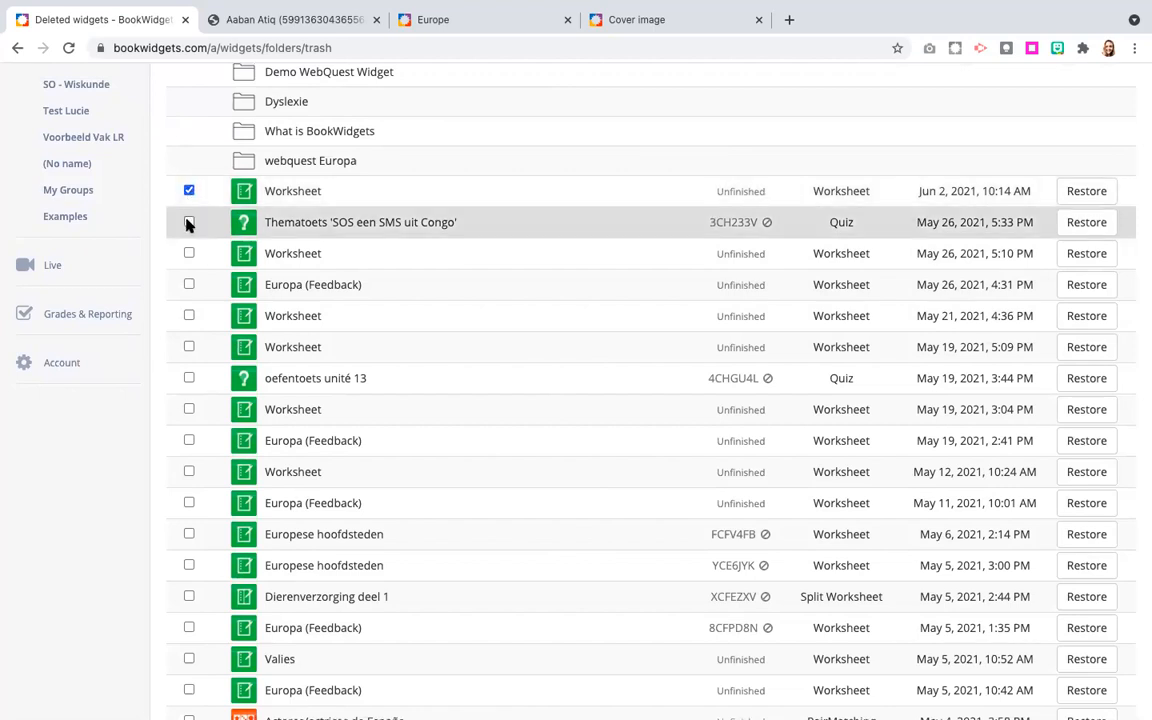
pyautogui.scroll(-3, 190, 327)
pyautogui.scroll(6, 190, 327)
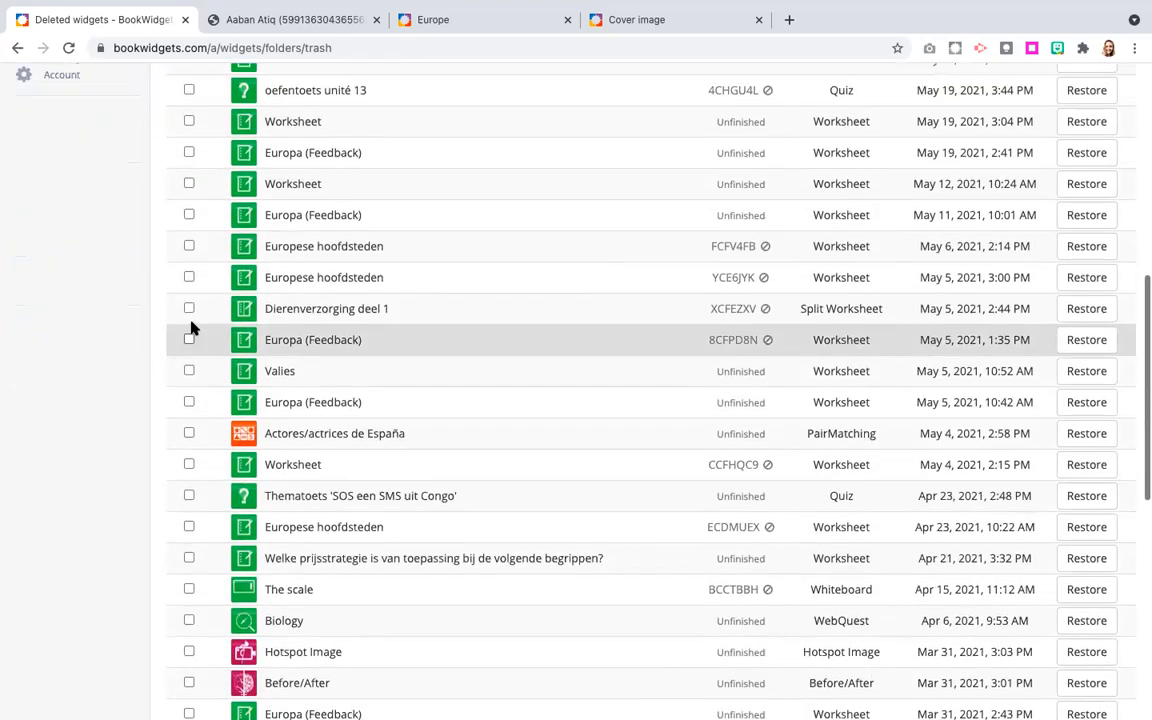
pyautogui.scroll(-4, 193, 327)
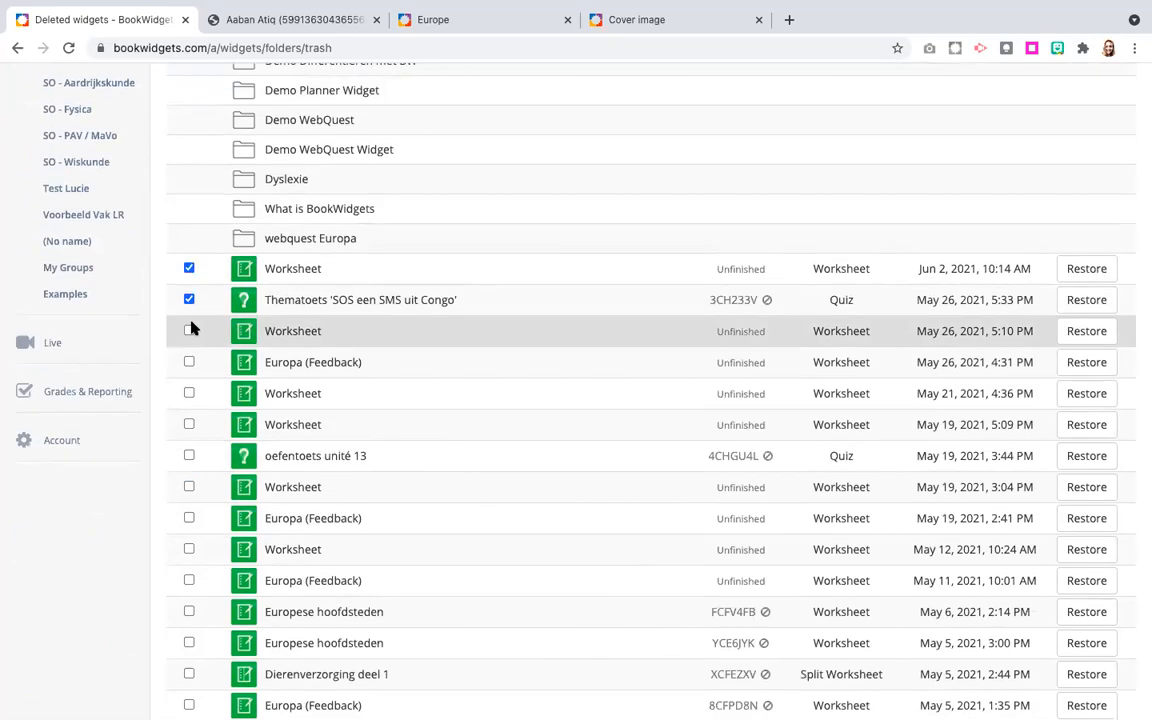
pyautogui.scroll(-5, 193, 327)
pyautogui.scroll(4, 193, 327)
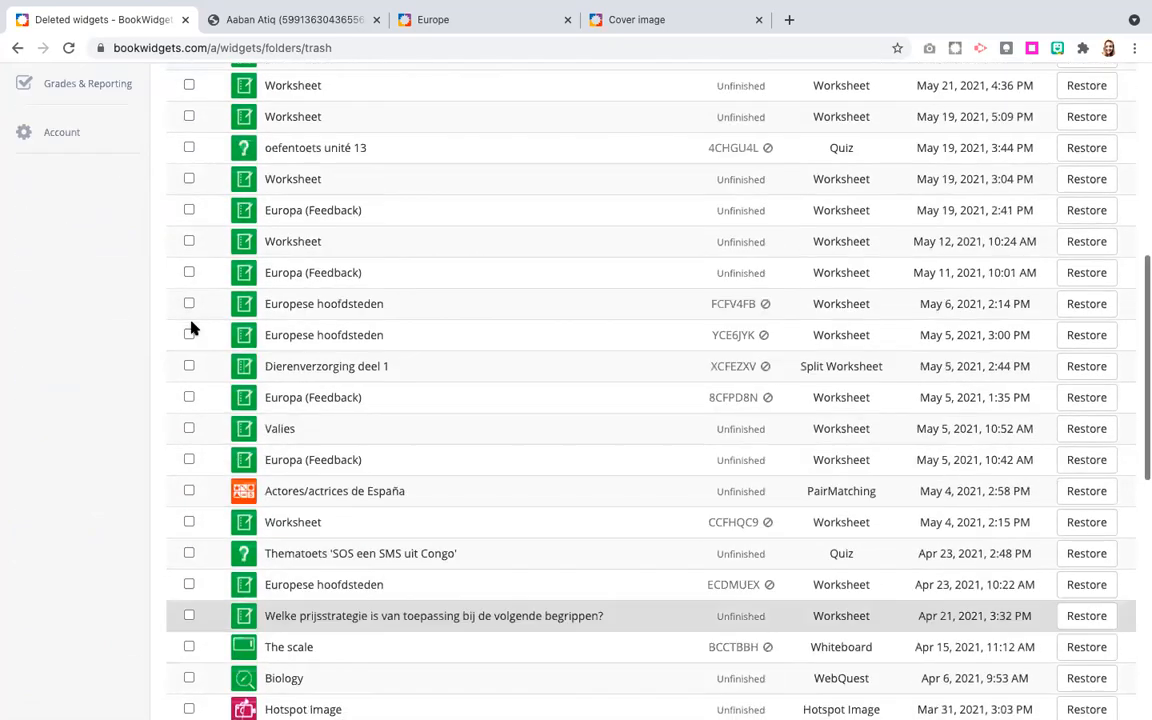
pyautogui.scroll(3, 221, 334)
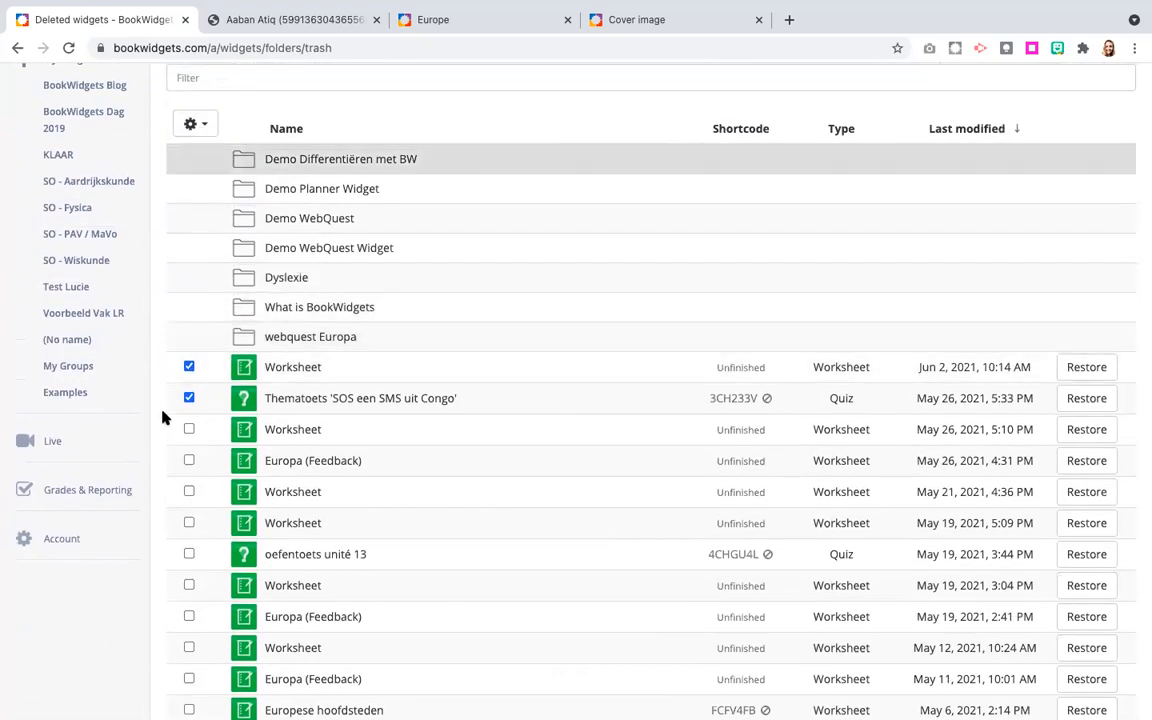
pyautogui.click(190, 124)
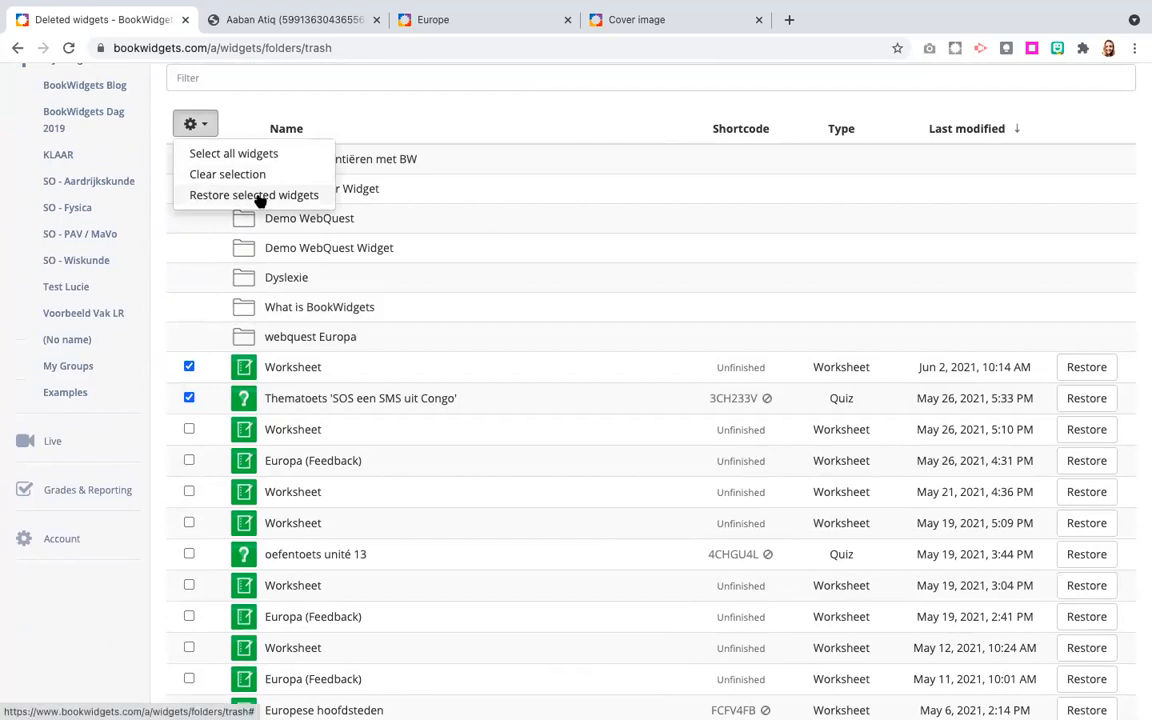
# Restore only the deleted Worksheet widget from Jun 2, 2021 and return to My Widgets.
pyautogui.click(1099, 379)
pyautogui.click(720, 193)
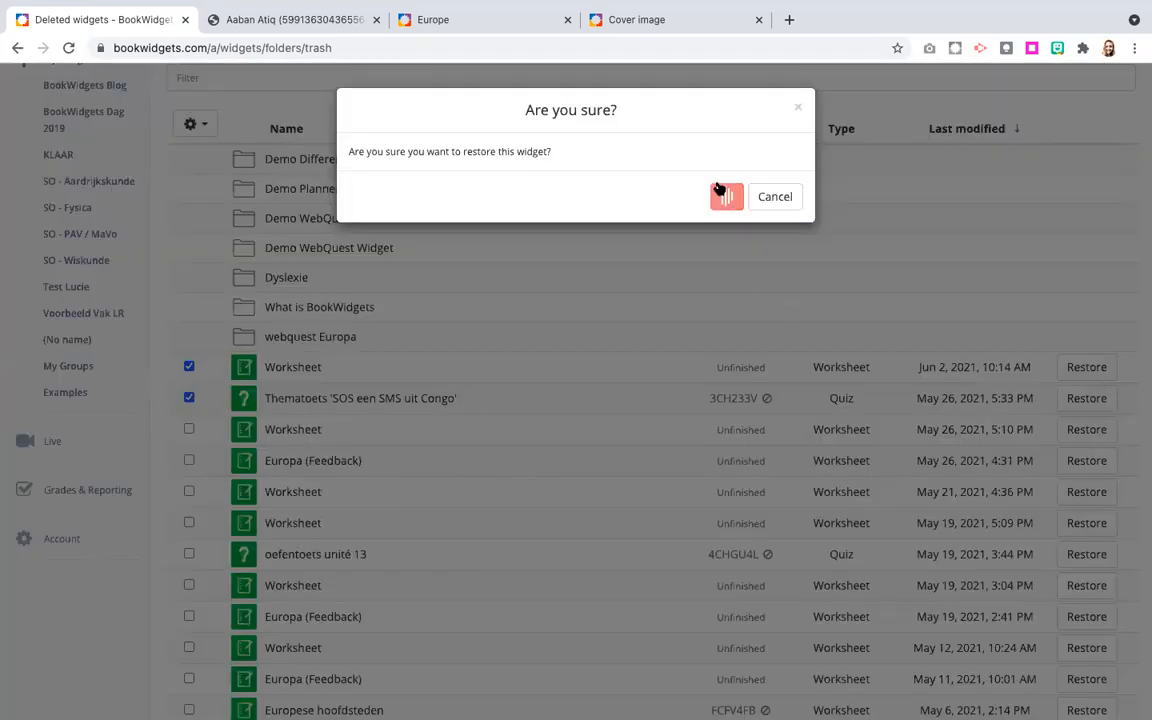
pyautogui.click(195, 124)
pyautogui.click(290, 105)
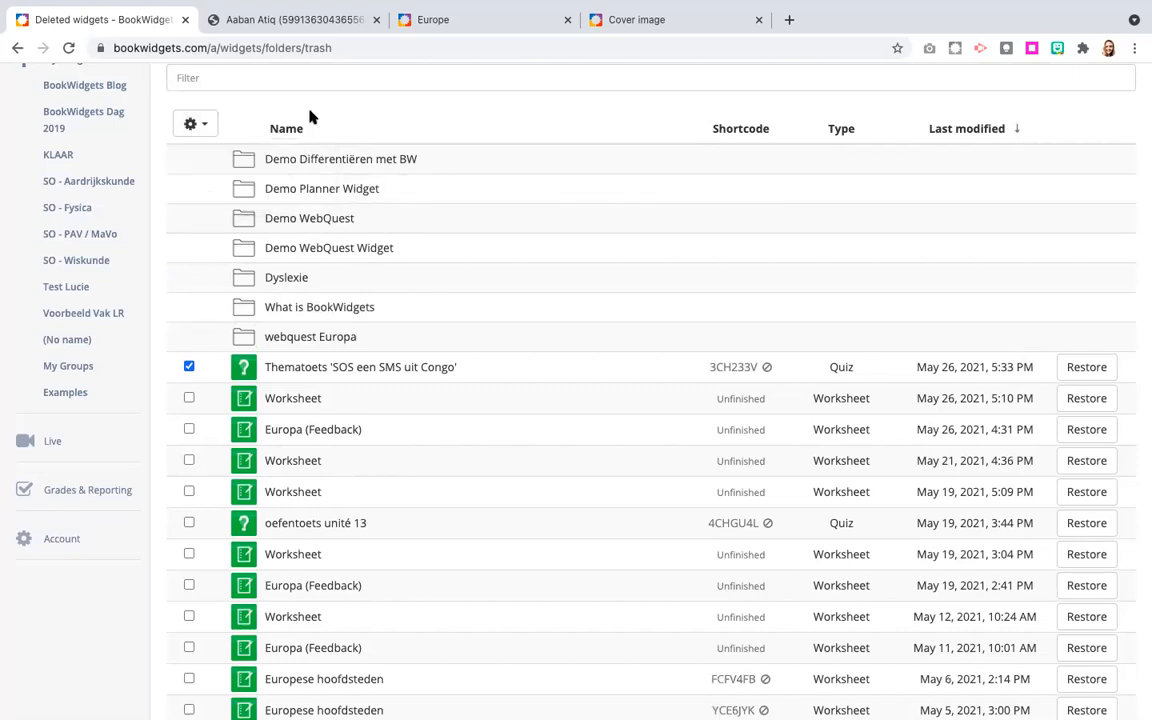
pyautogui.scroll(3, 290, 105)
pyautogui.click(223, 142)
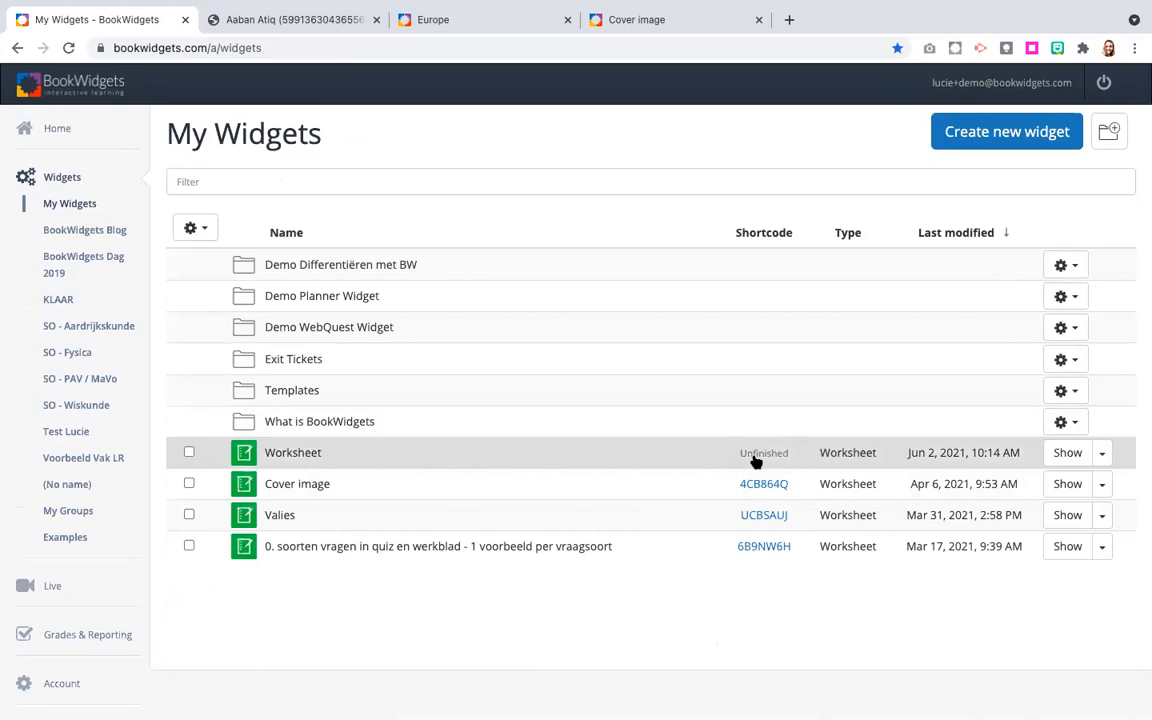
pyautogui.click(211, 232)
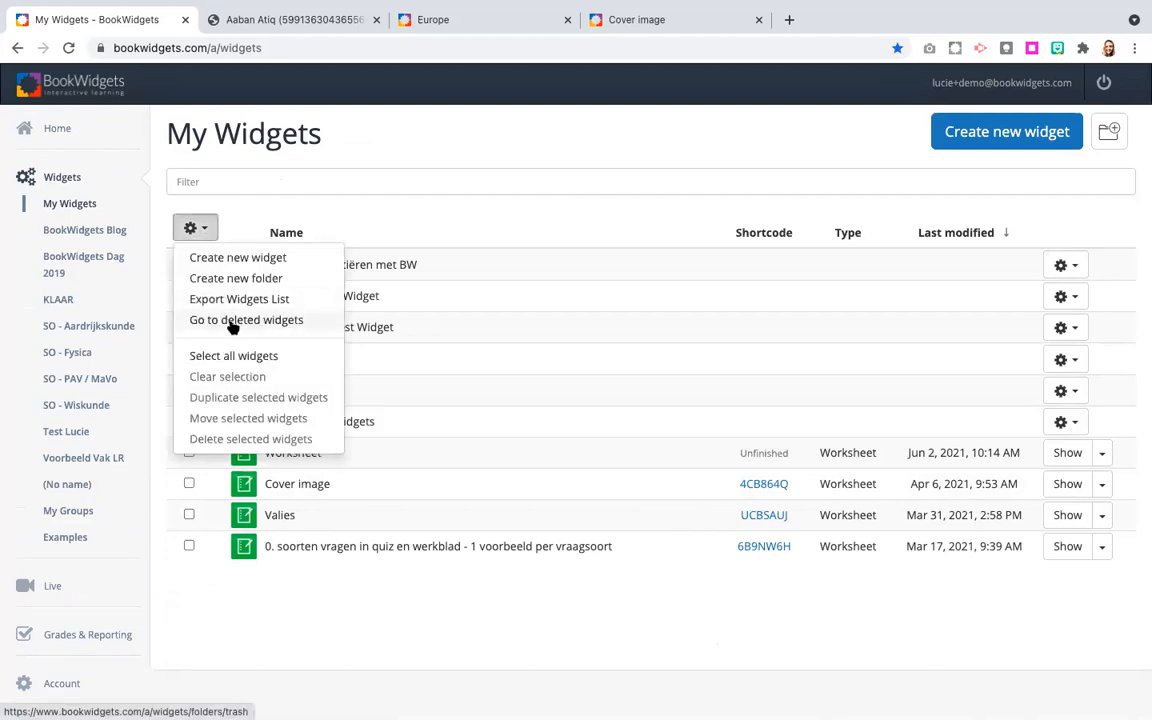
pyautogui.click(452, 219)
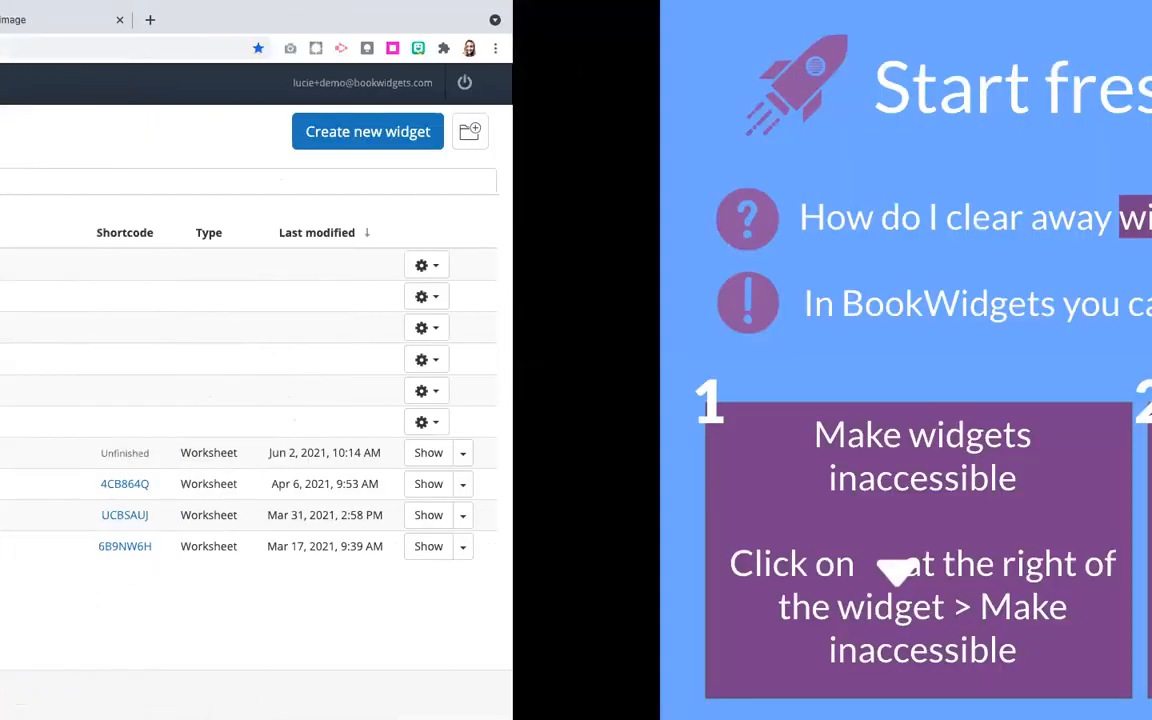
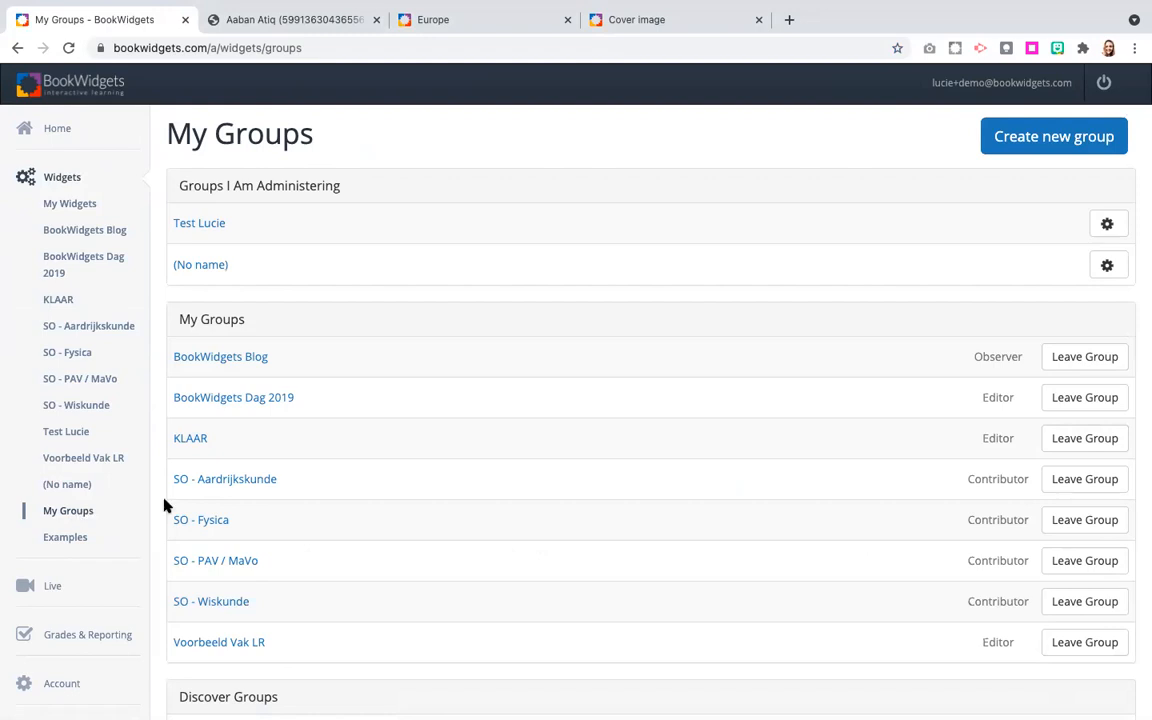
# Search the discoverable groups for "geo", view the Geography Class group's page, and return to the groups overview.
pyautogui.scroll(-2, 196, 668)
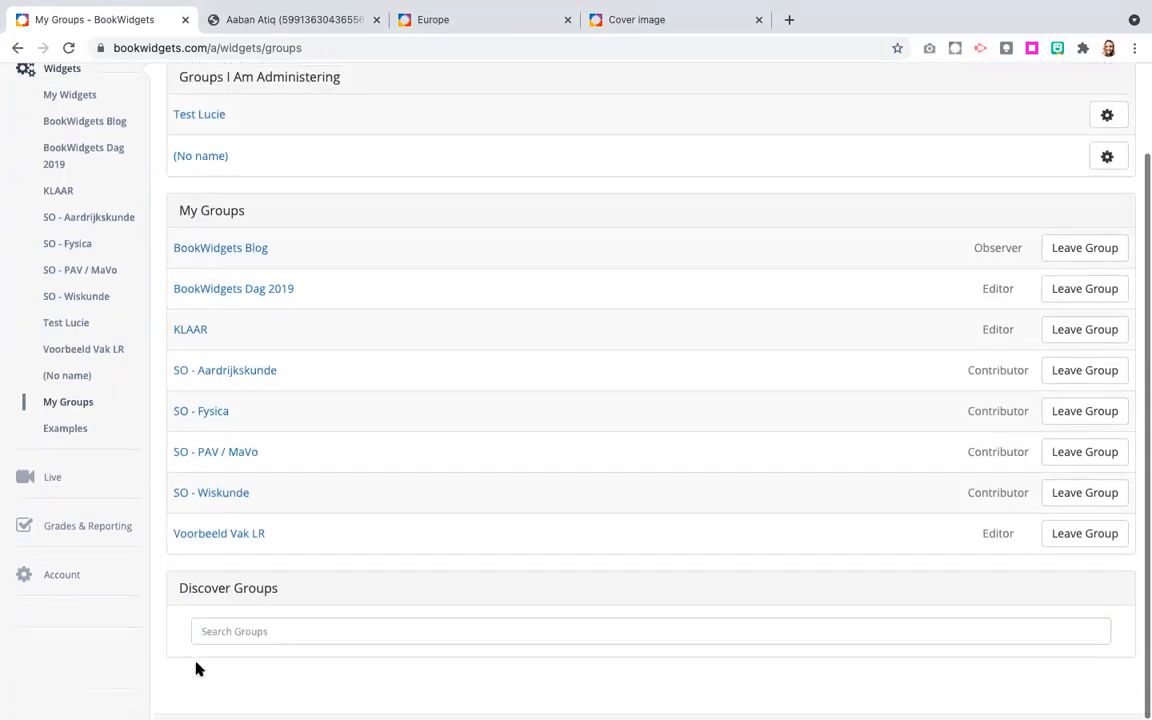
pyautogui.click(275, 641)
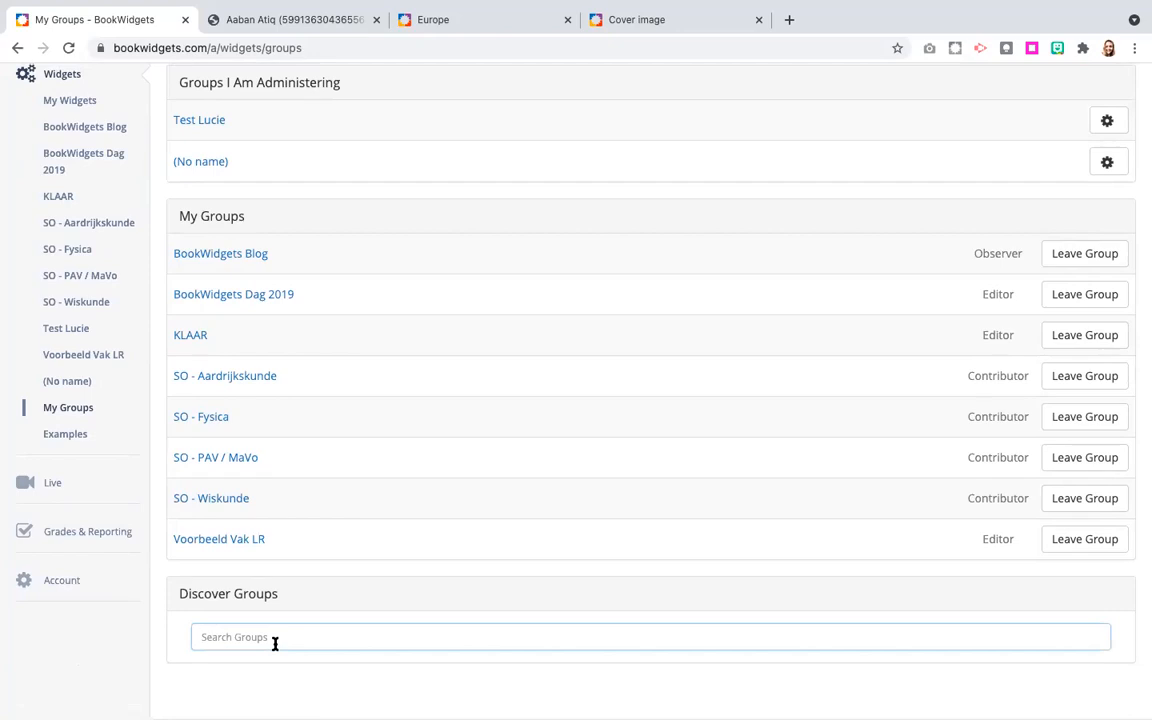
pyautogui.write('geo')
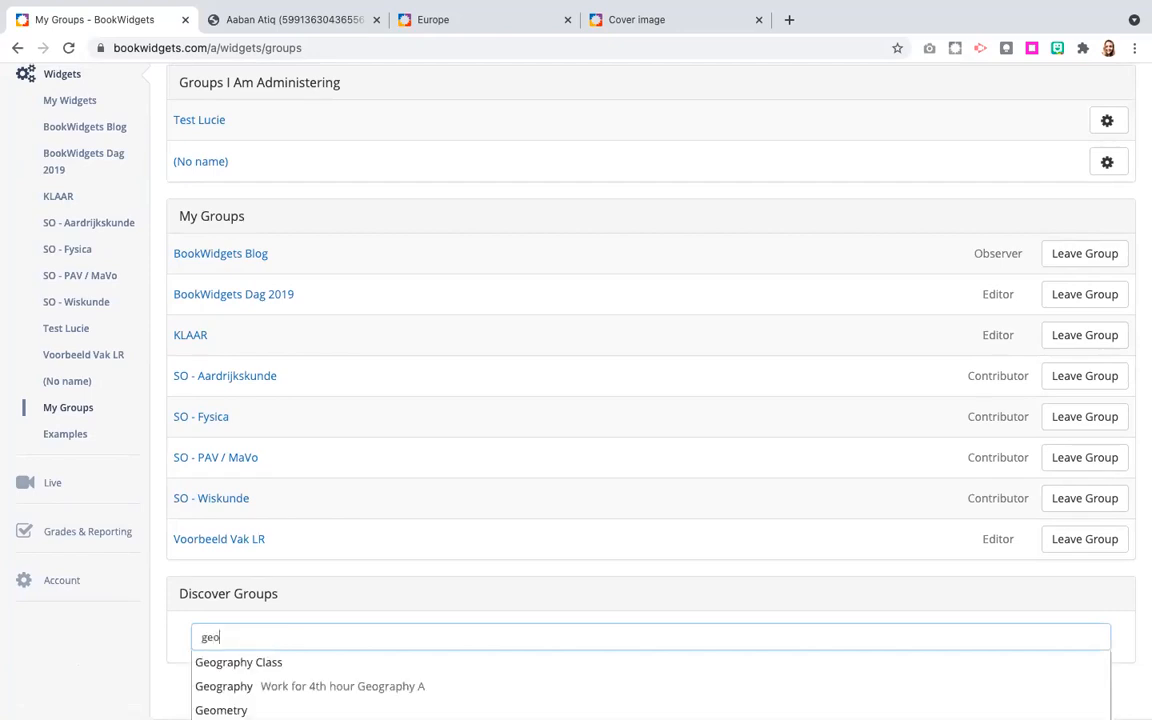
pyautogui.scroll(-5, 650, 400)
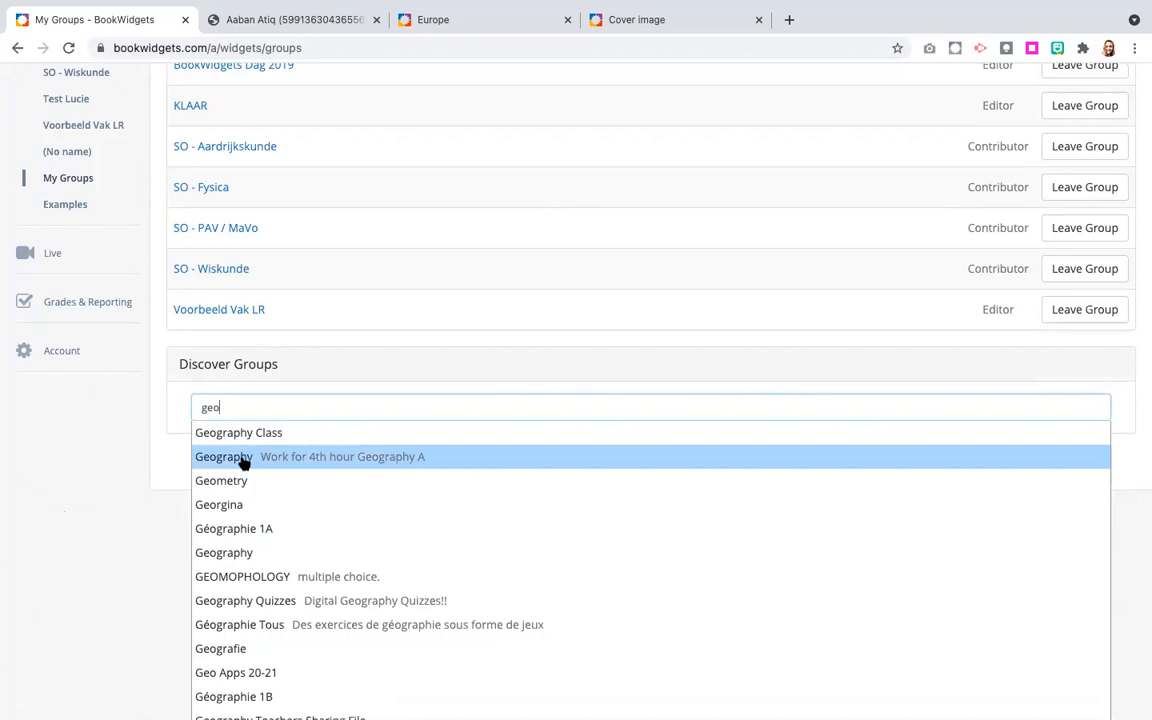
pyautogui.scroll(-1, 232, 555)
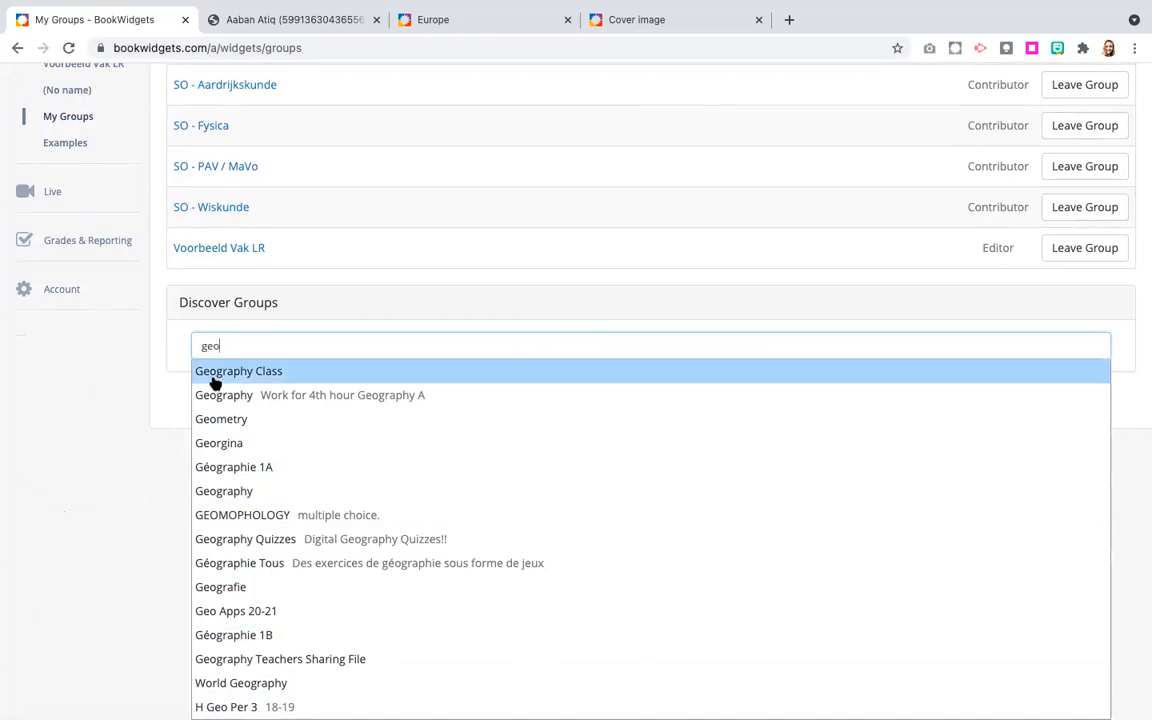
pyautogui.click(247, 373)
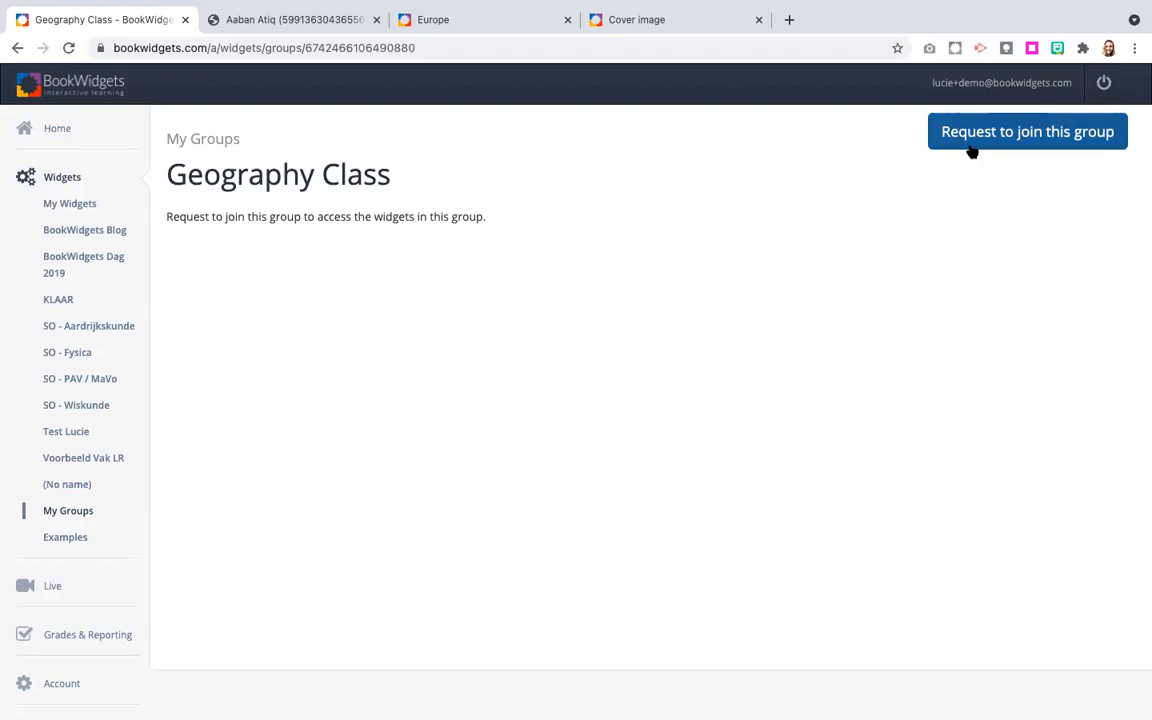
pyautogui.click(81, 511)
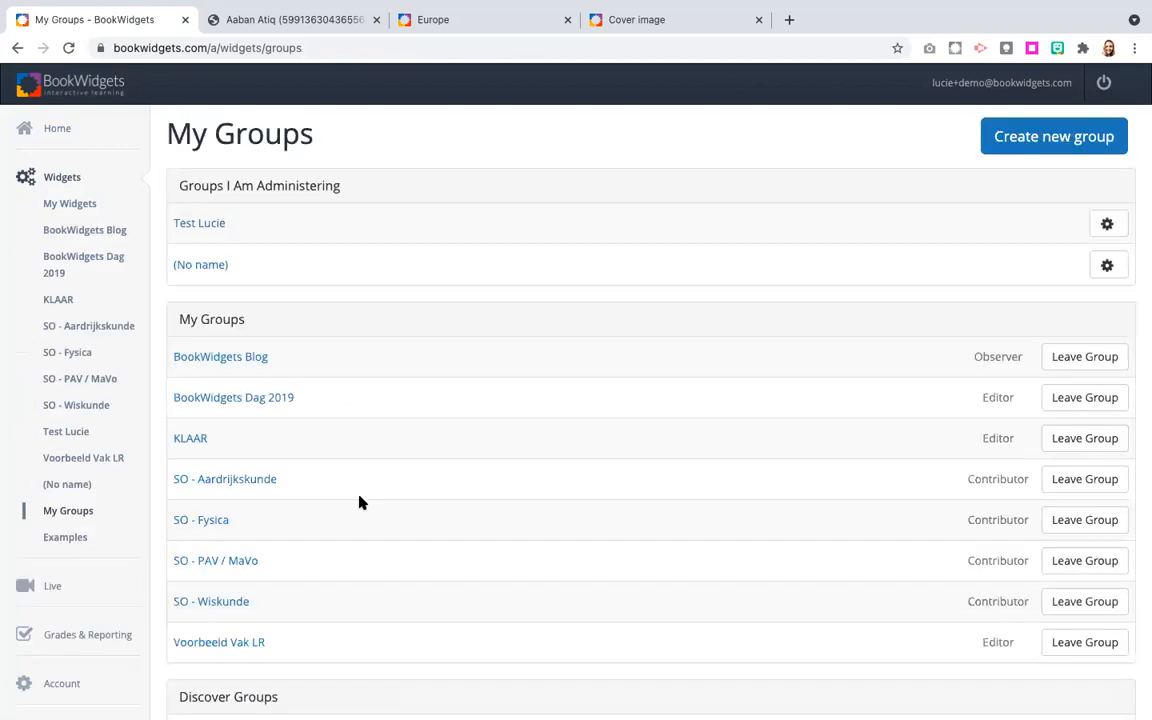
# Search the discoverable groups for "bookwidgets blog" and open the BookWidgets Blog group.
pyautogui.scroll(-2, 360, 501)
pyautogui.click(236, 637)
pyautogui.write('bookwidgets')
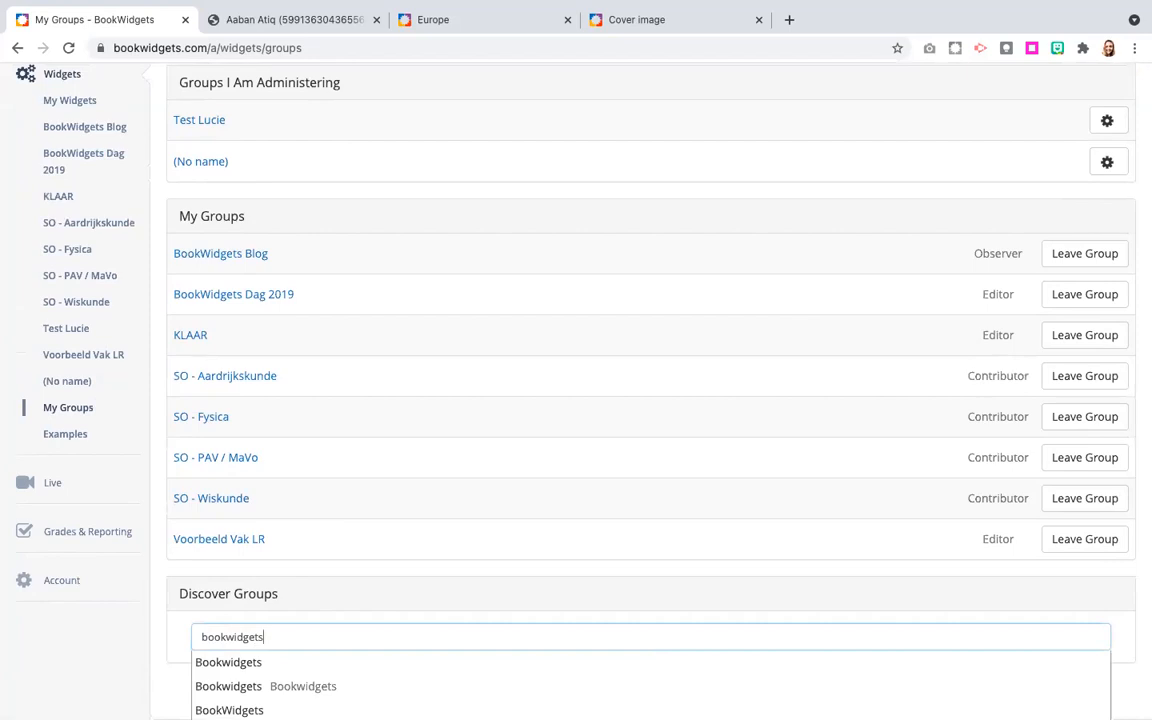
pyautogui.scroll(-2, 236, 643)
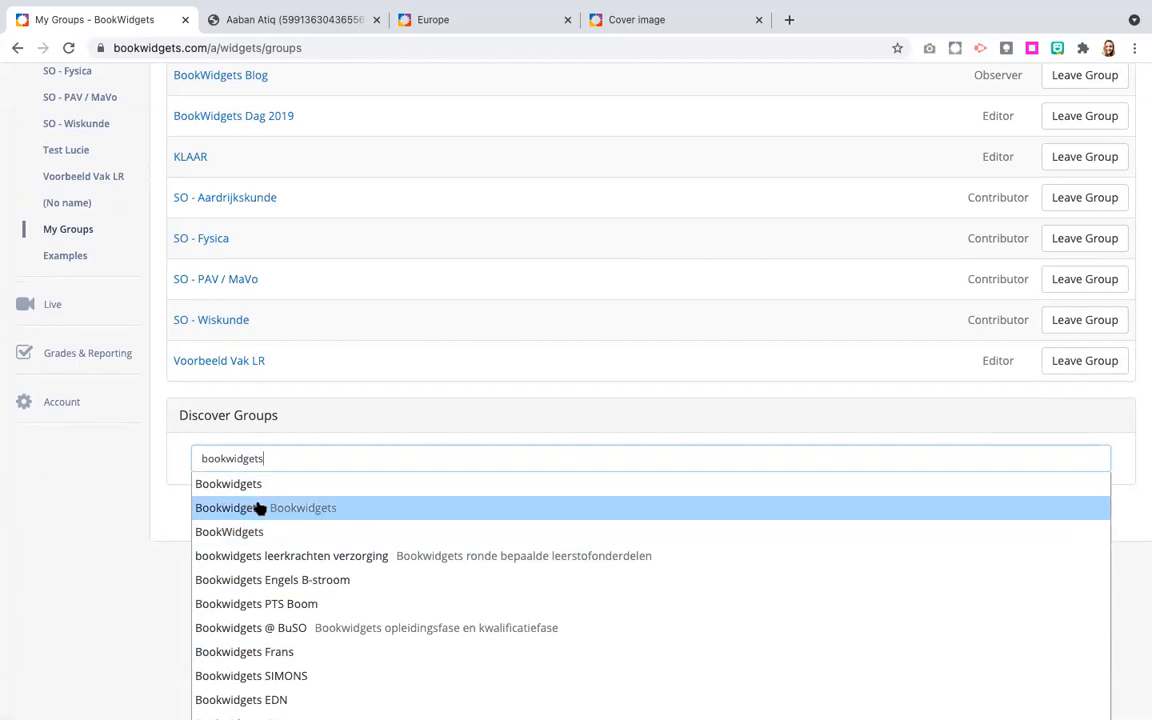
pyautogui.write('biog')
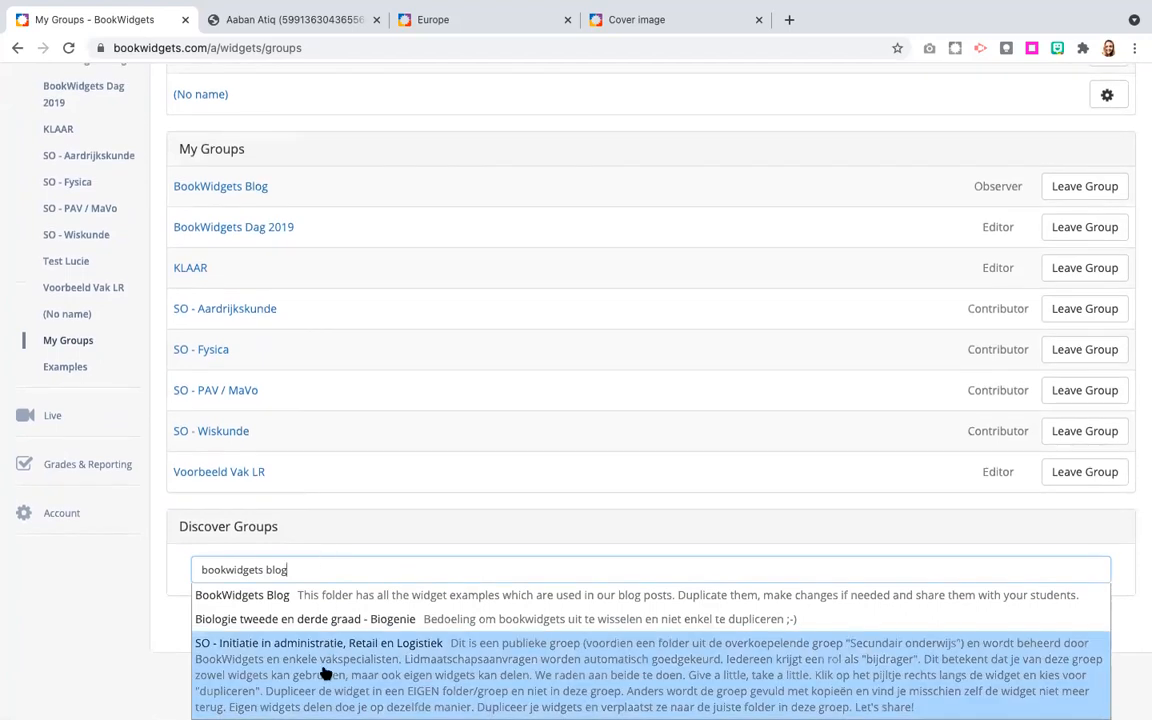
pyautogui.click(305, 597)
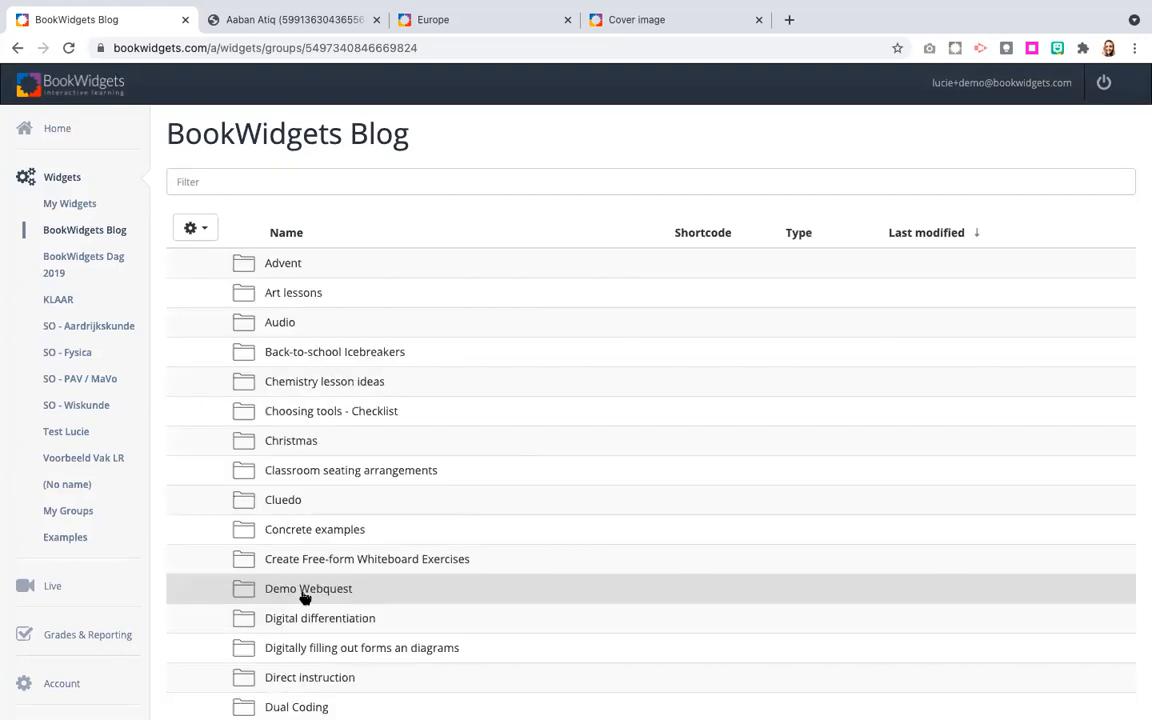
# Open the Audio folder in the BookWidgets Blog group and preview the Instruments worksheet, playing its first sound.
pyautogui.scroll(-5, 337, 458)
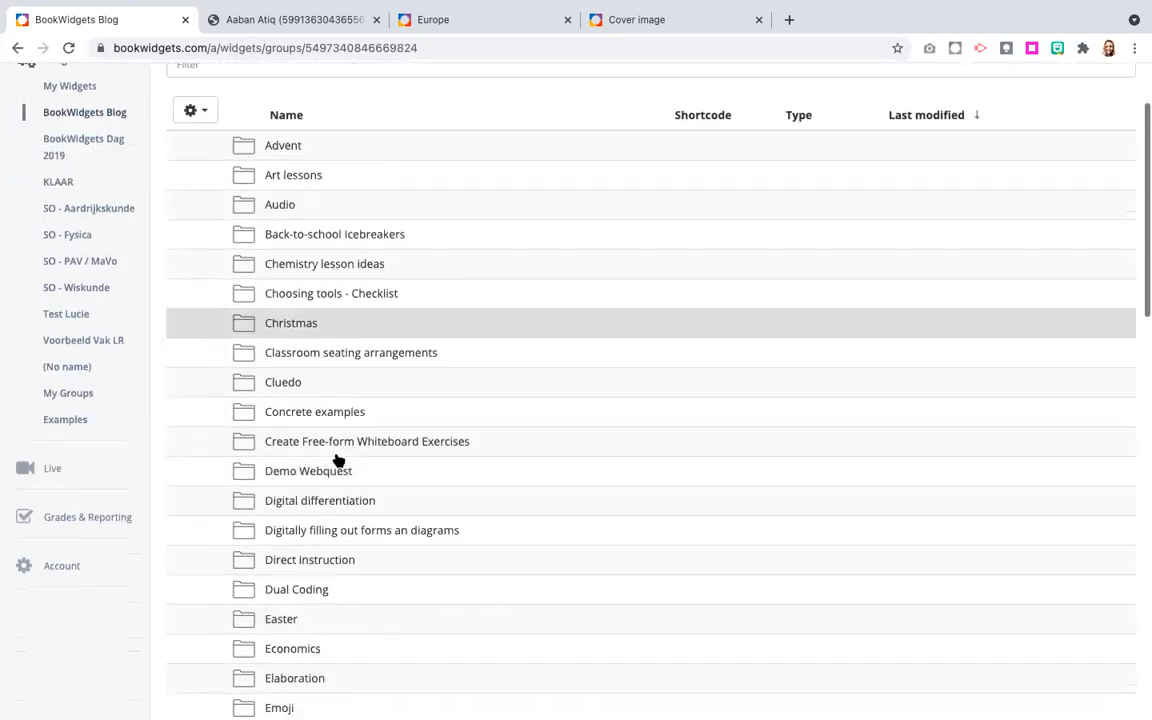
pyautogui.scroll(-12, 337, 458)
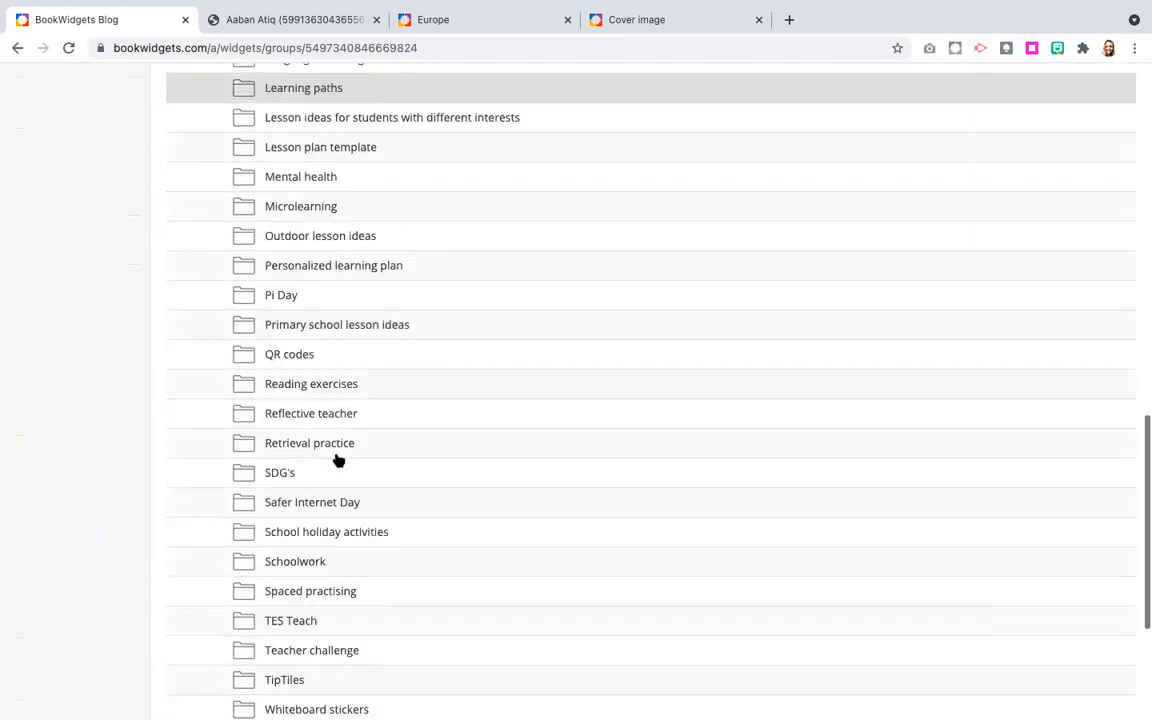
pyautogui.scroll(15, 337, 458)
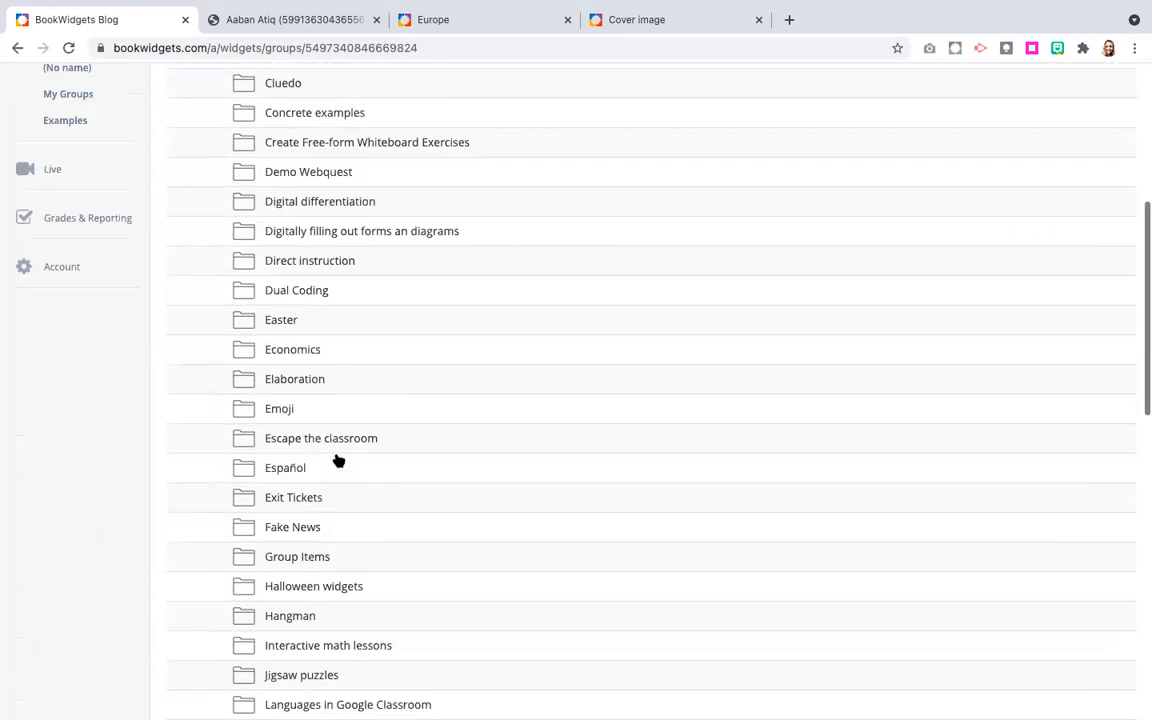
pyautogui.scroll(2, 337, 458)
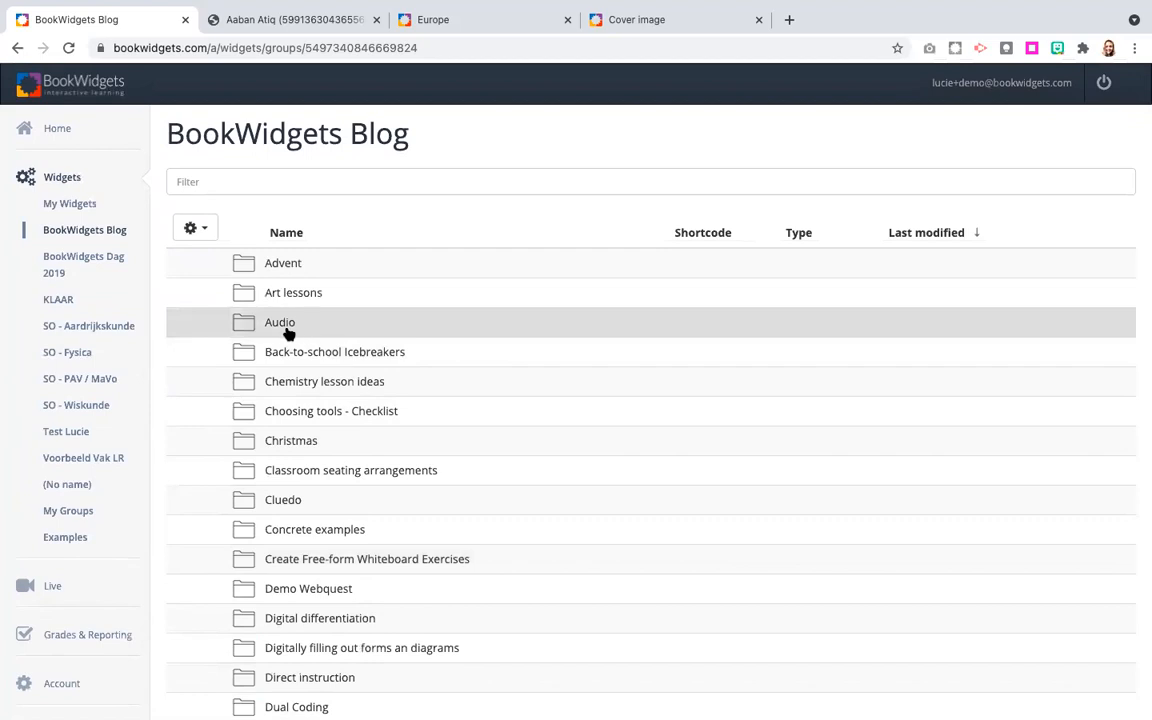
pyautogui.click(286, 331)
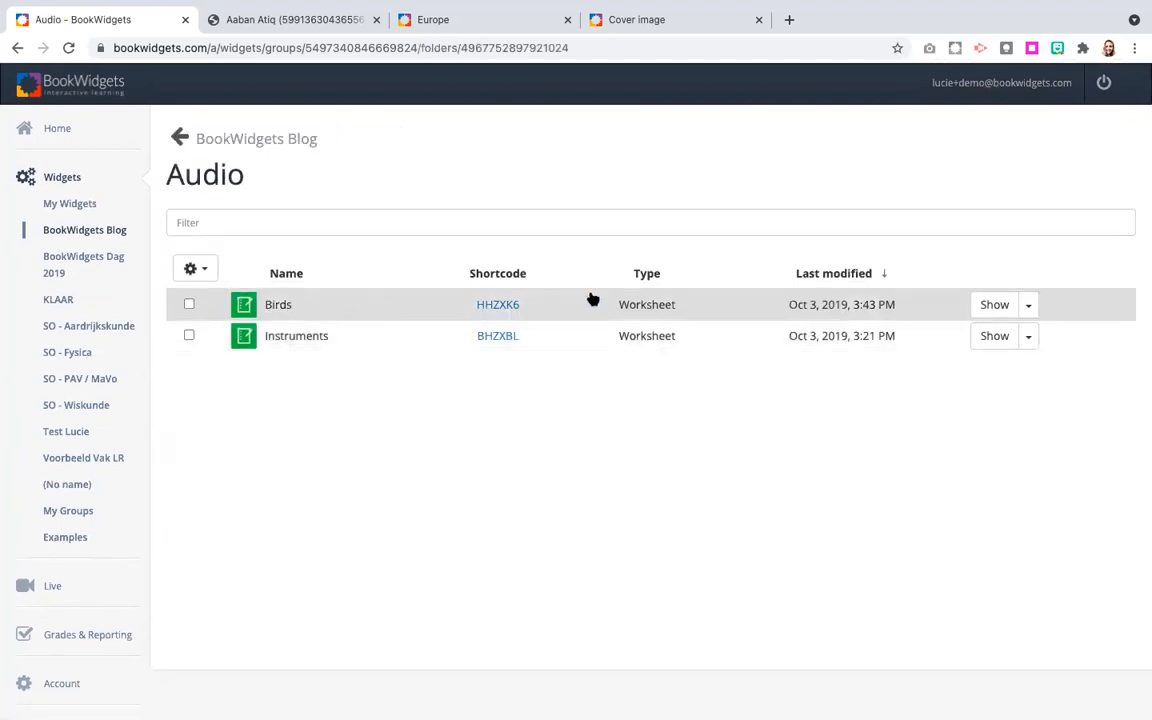
pyautogui.click(994, 336)
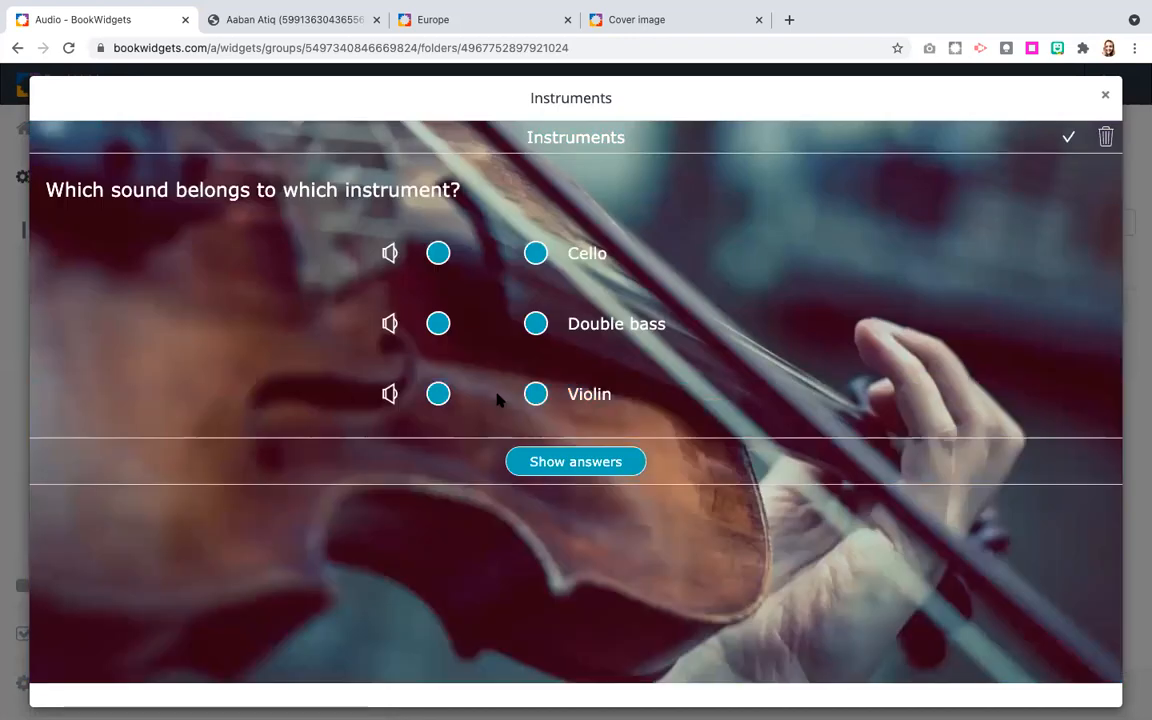
pyautogui.click(390, 253)
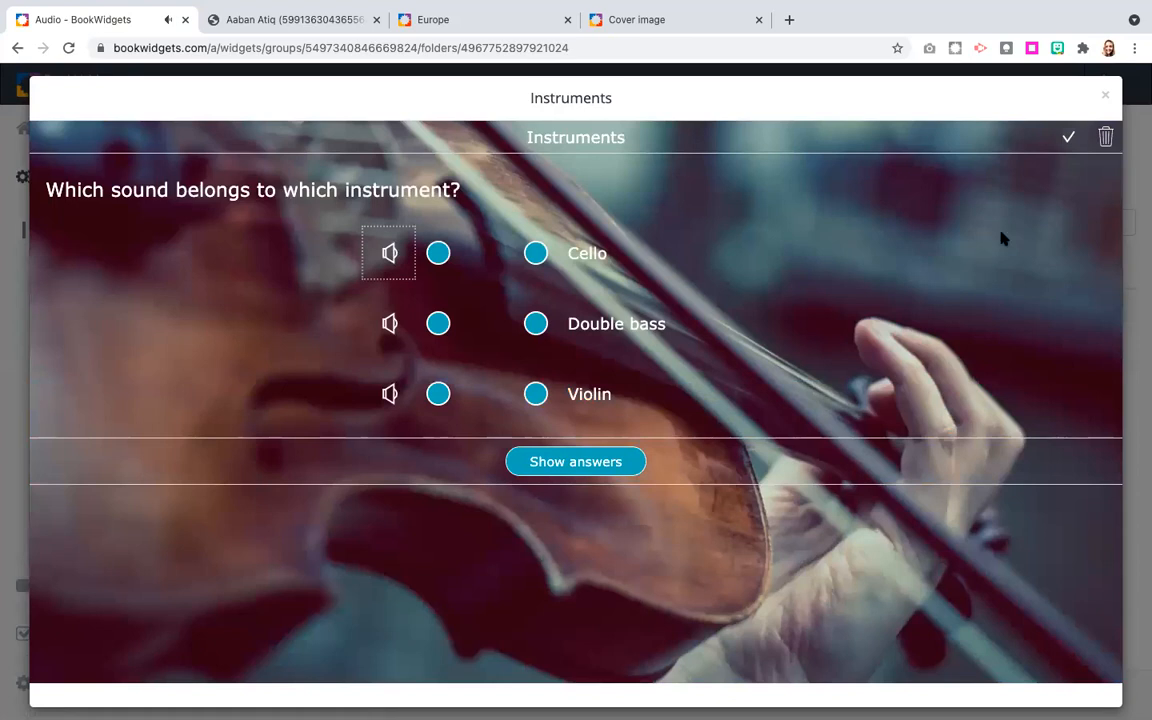
pyautogui.click(1105, 95)
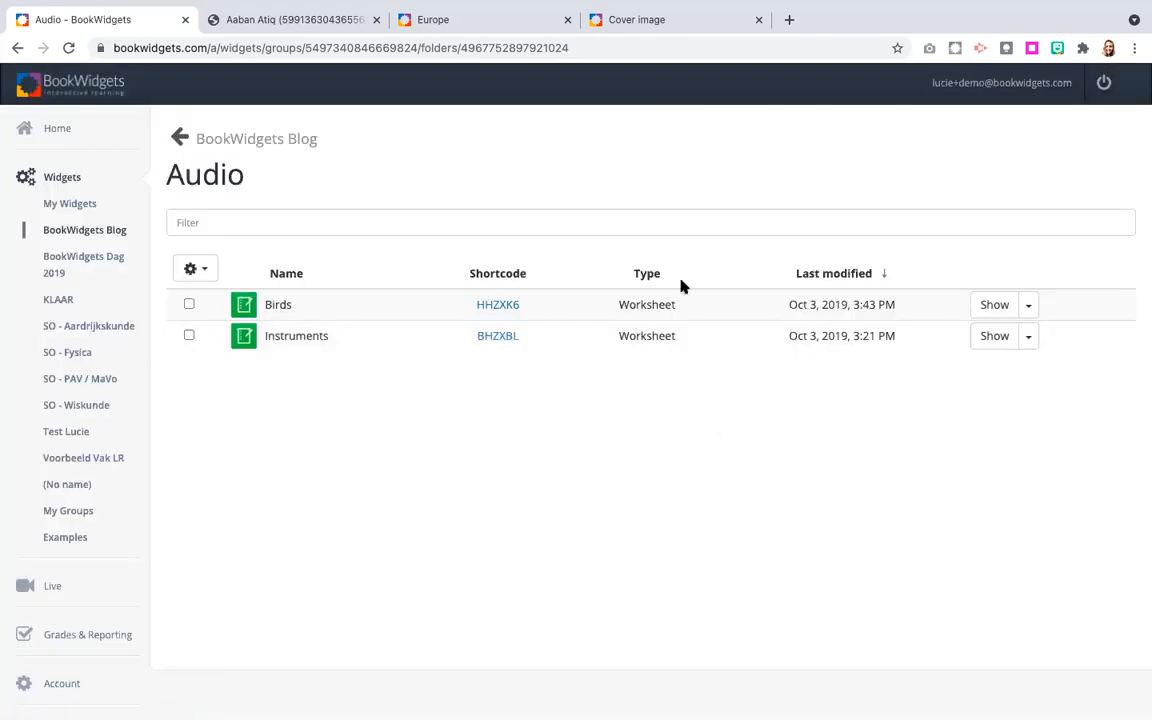
# View My Widgets as the destination for duplicating the Instruments worksheet, and close the dialog without duplicating.
pyautogui.click(1030, 305)
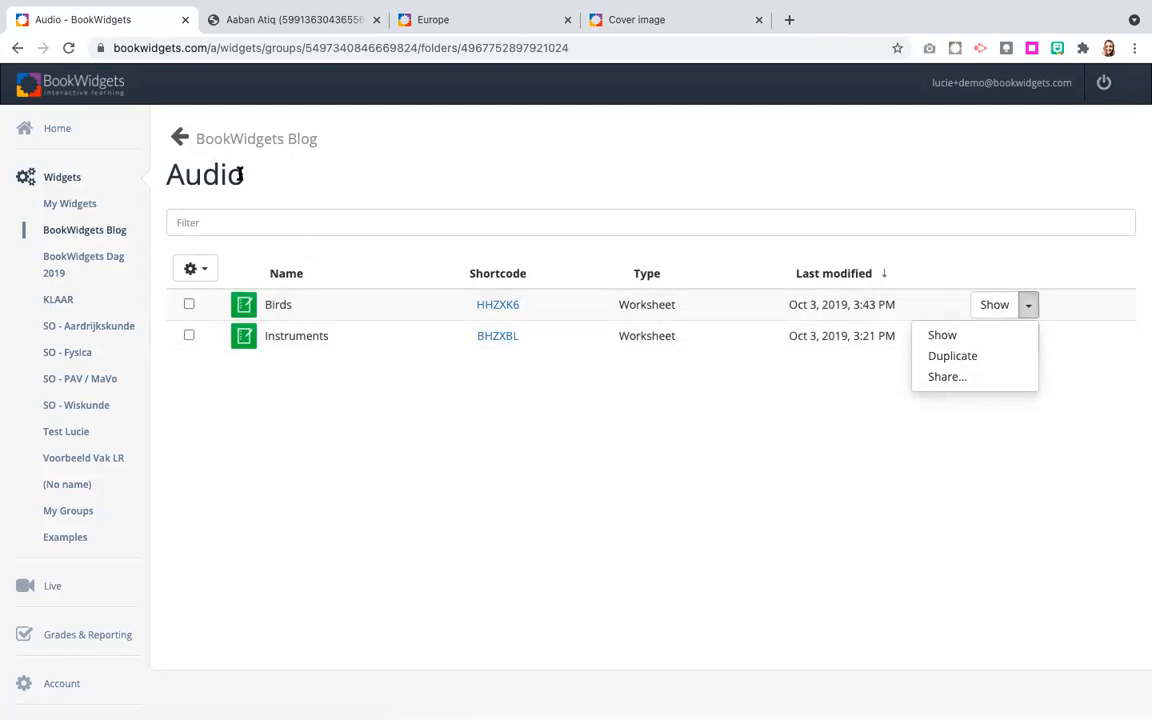
pyautogui.click(928, 356)
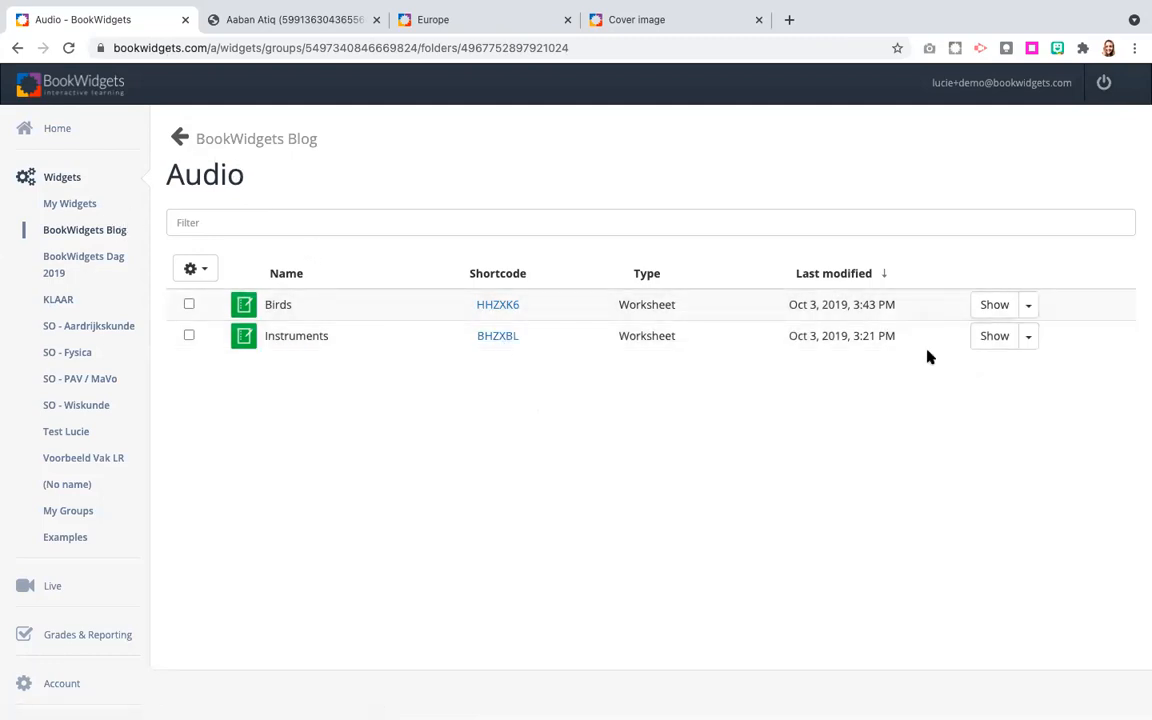
pyautogui.click(1028, 338)
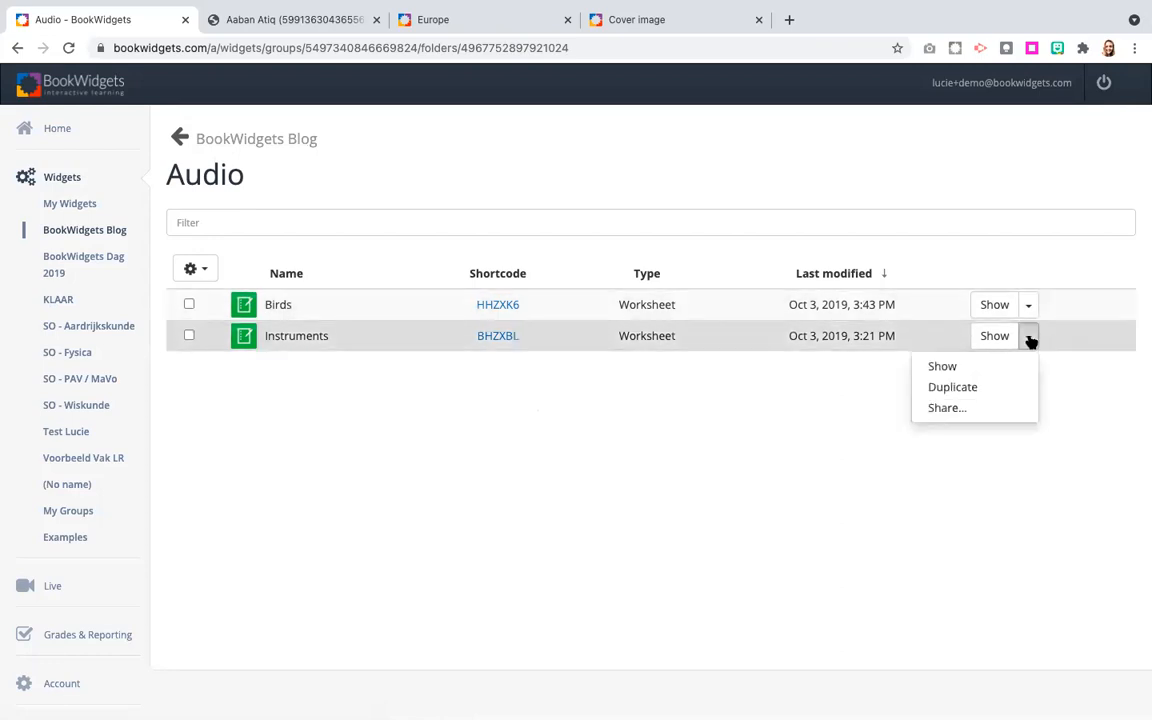
pyautogui.click(956, 391)
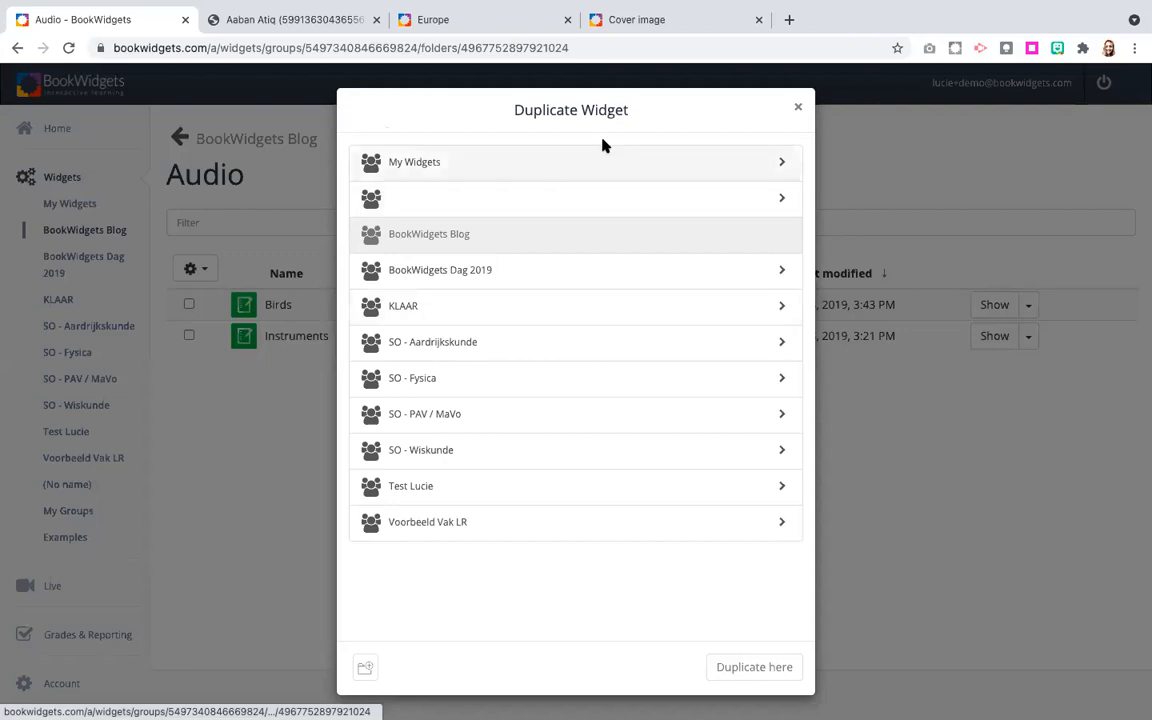
pyautogui.click(781, 164)
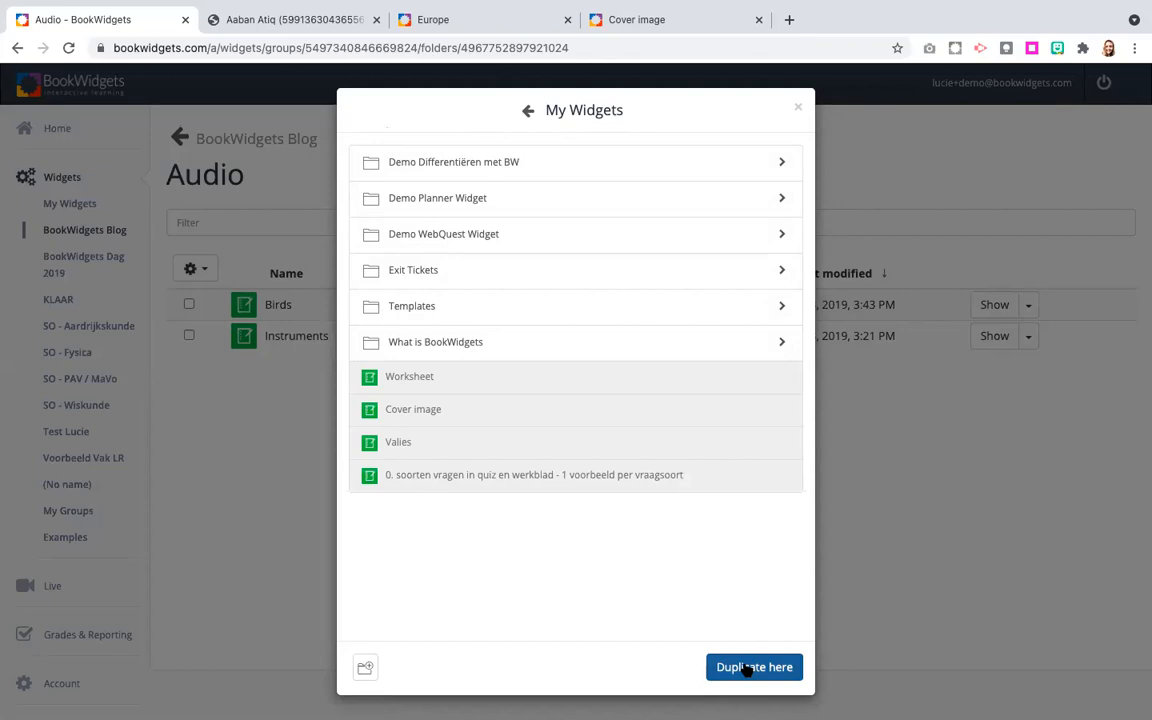
pyautogui.click(797, 109)
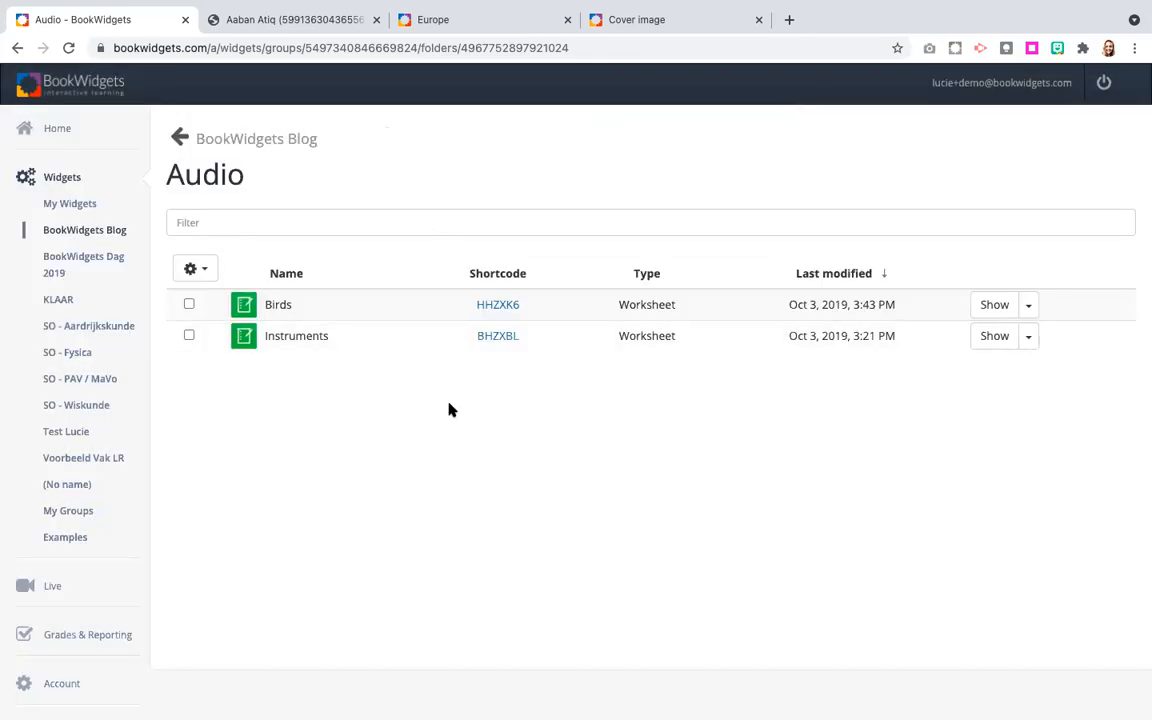
pyautogui.hotkey('ctrl', 'Left')
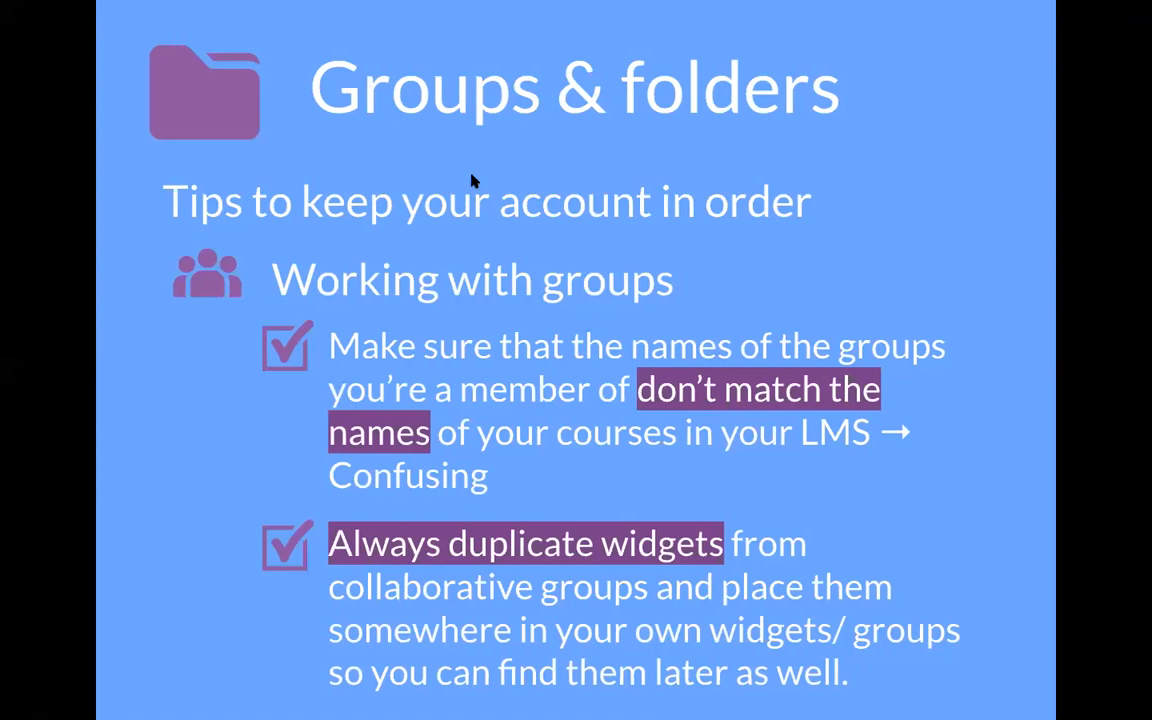
pyautogui.press('Right')
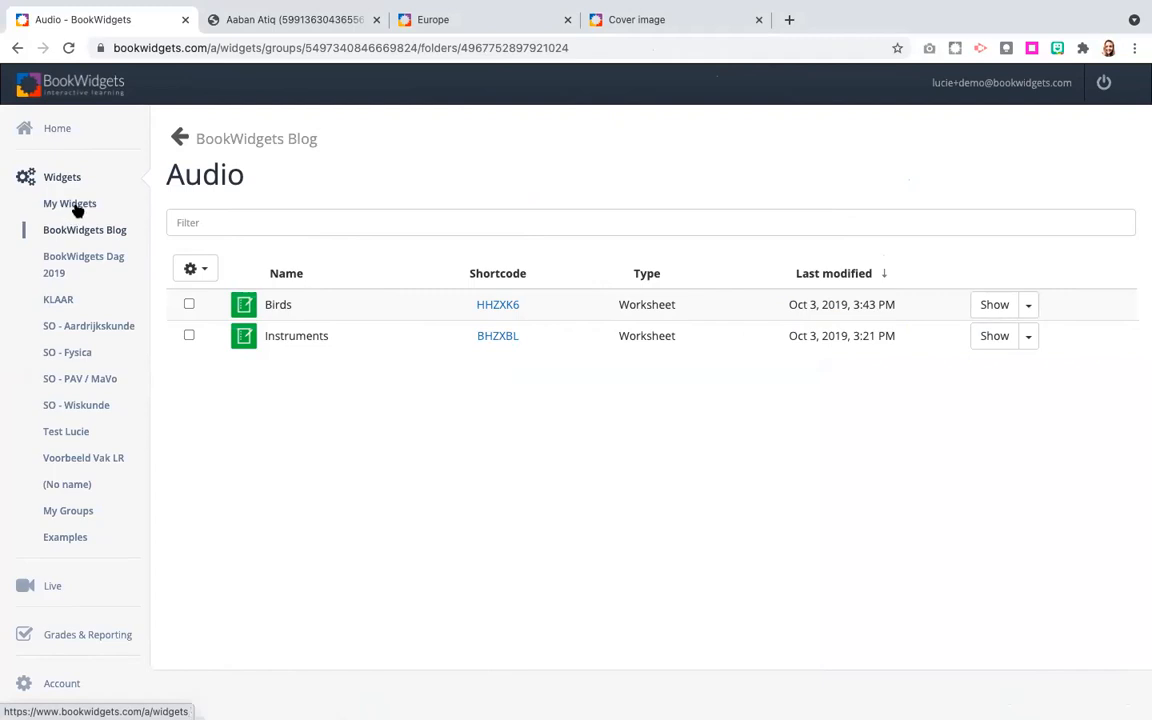
# Filter My Widgets by "design" to find in which folder the widget is stored, and clear the filter.
pyautogui.click(75, 206)
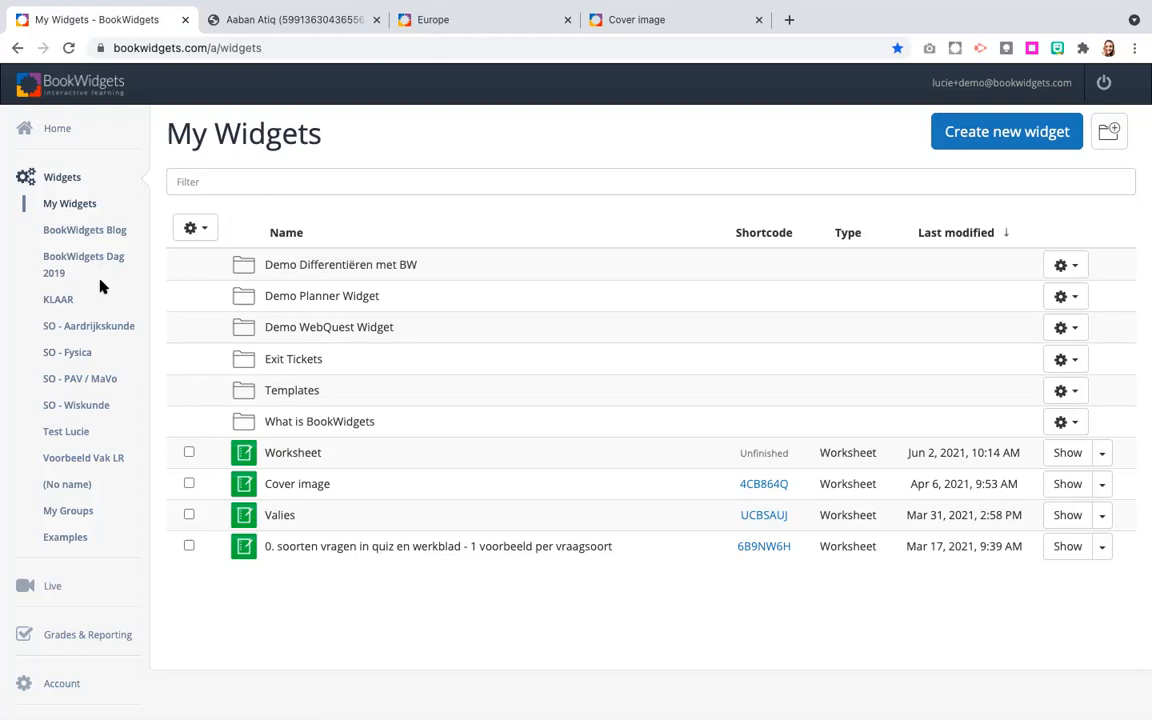
pyautogui.click(203, 182)
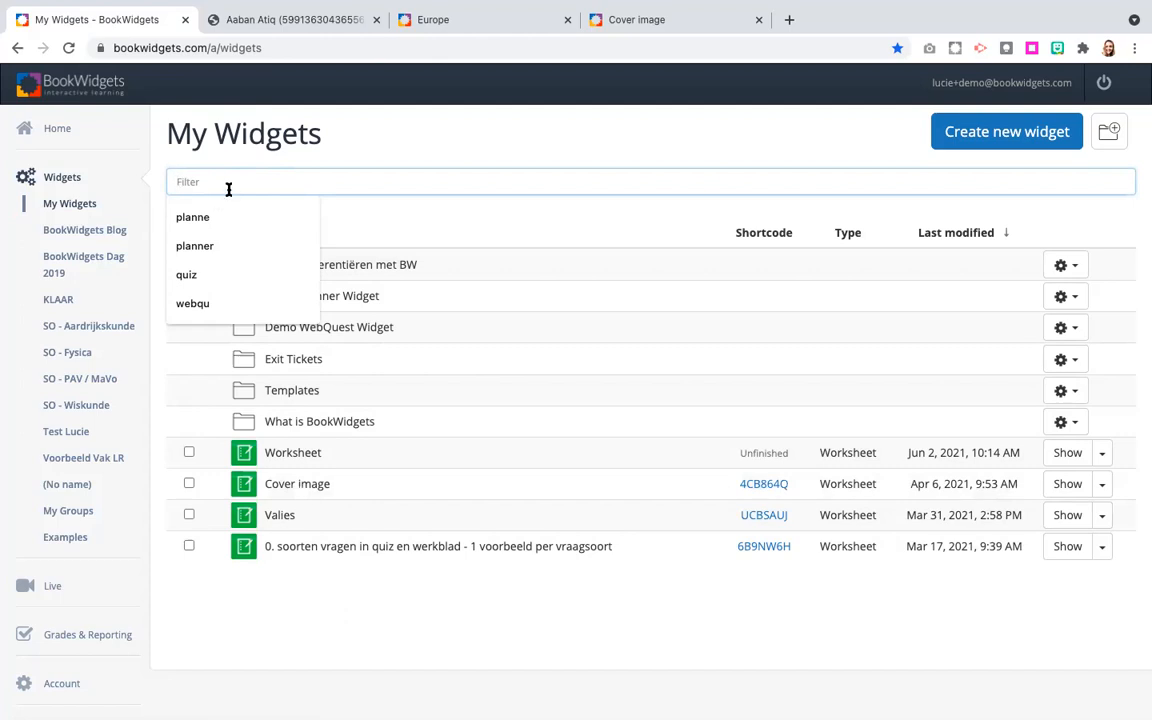
pyautogui.write('design')
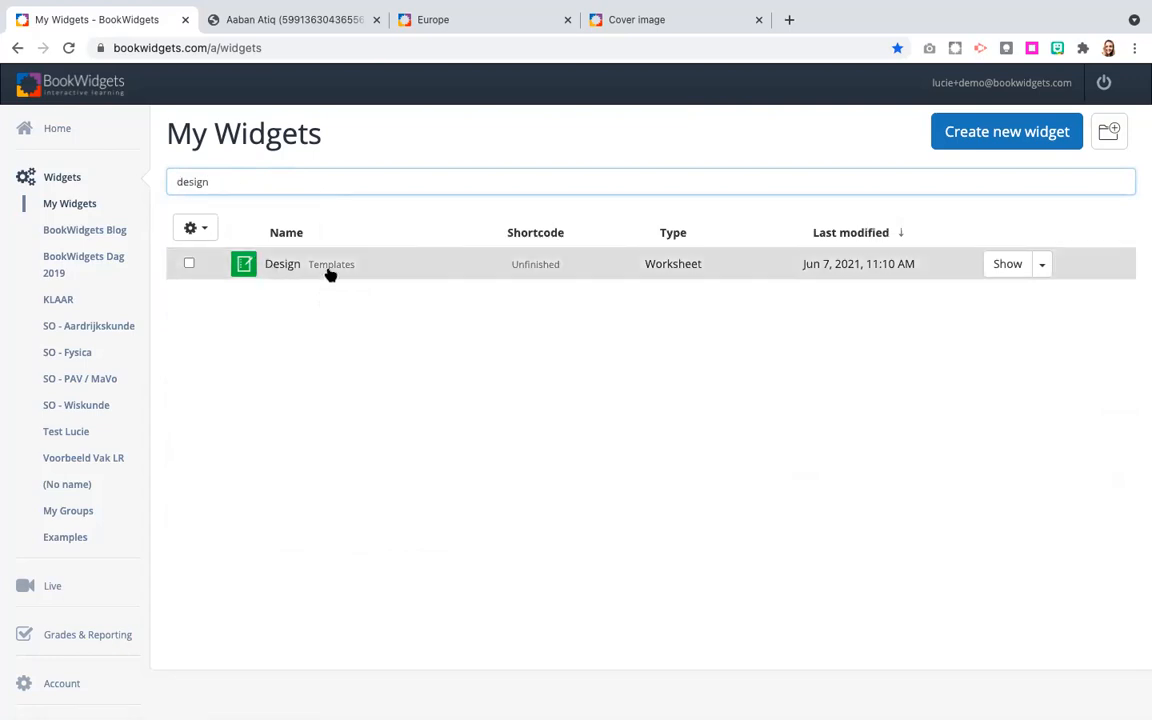
pyautogui.moveTo(214, 183); pyautogui.dragTo(164, 181)
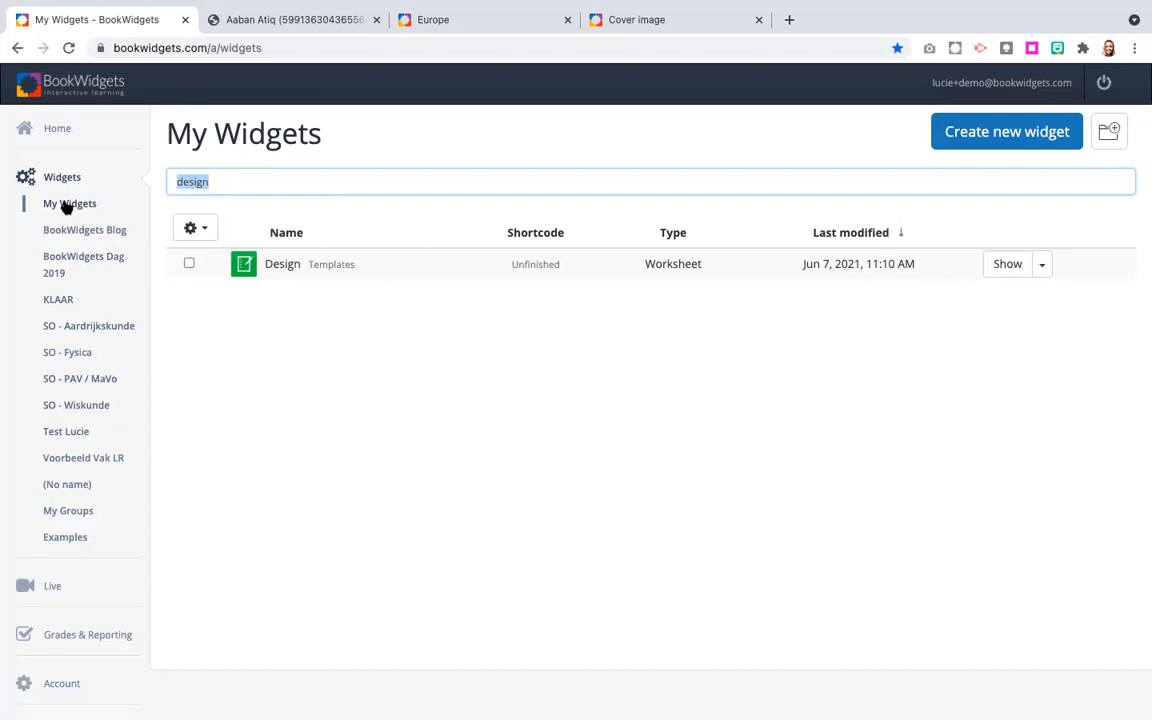
pyautogui.press('BackSpace')
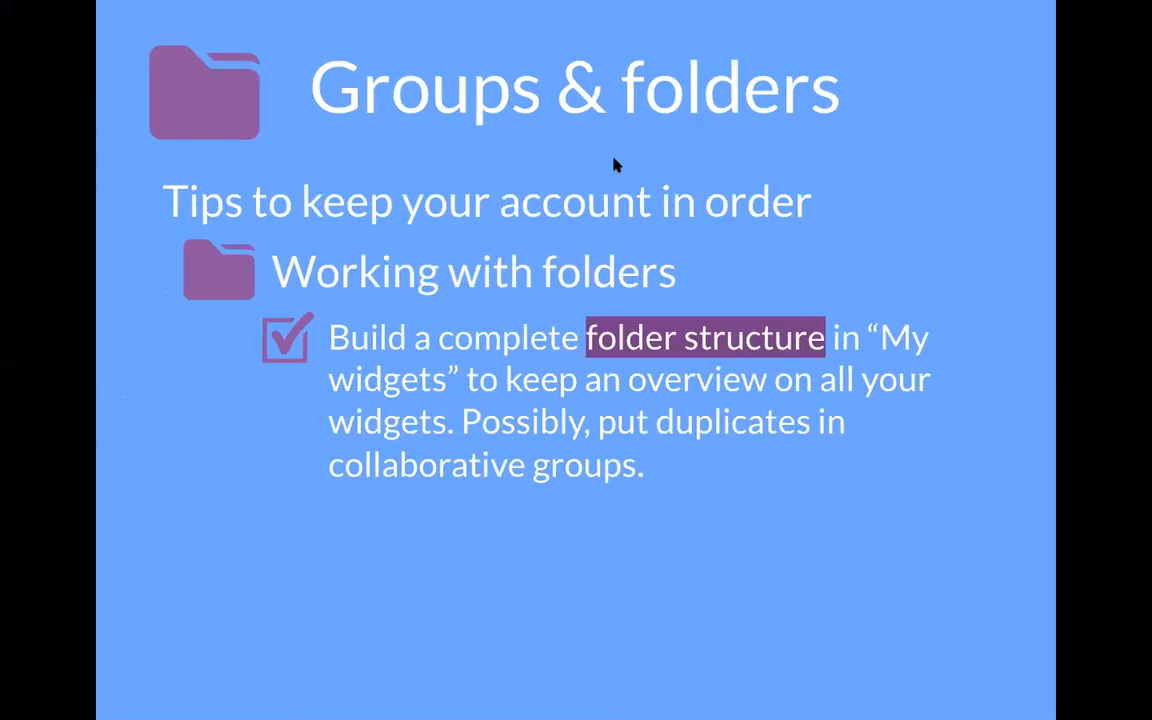
pyautogui.press('Right')
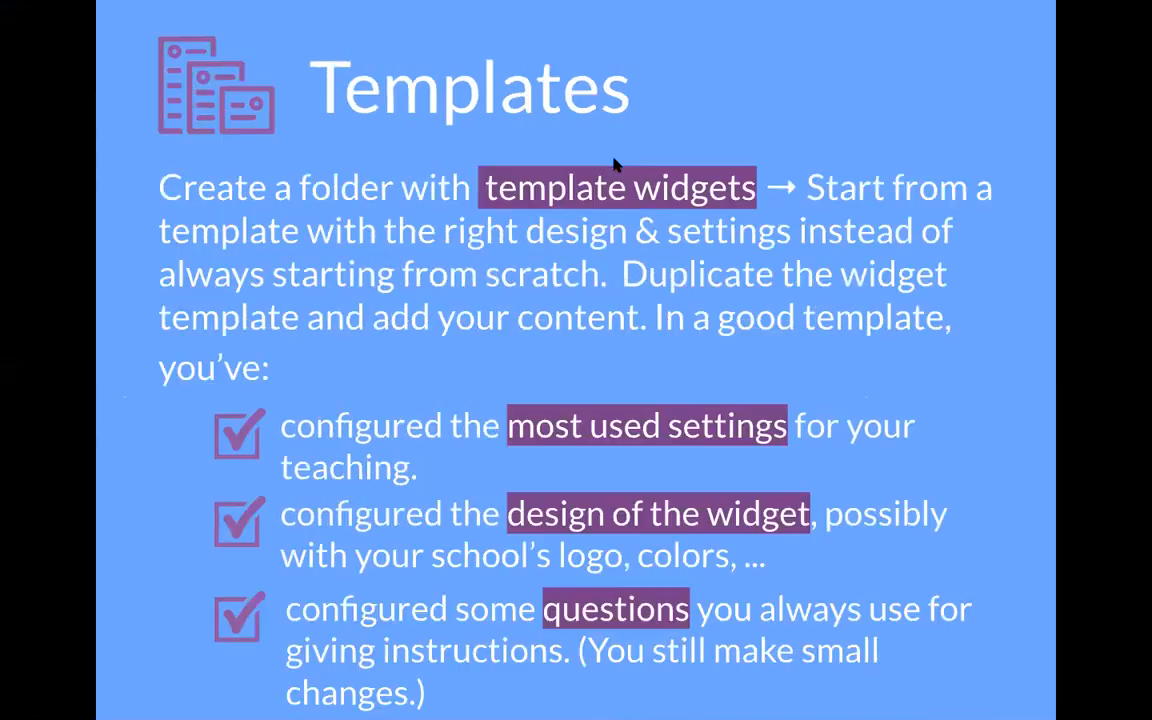
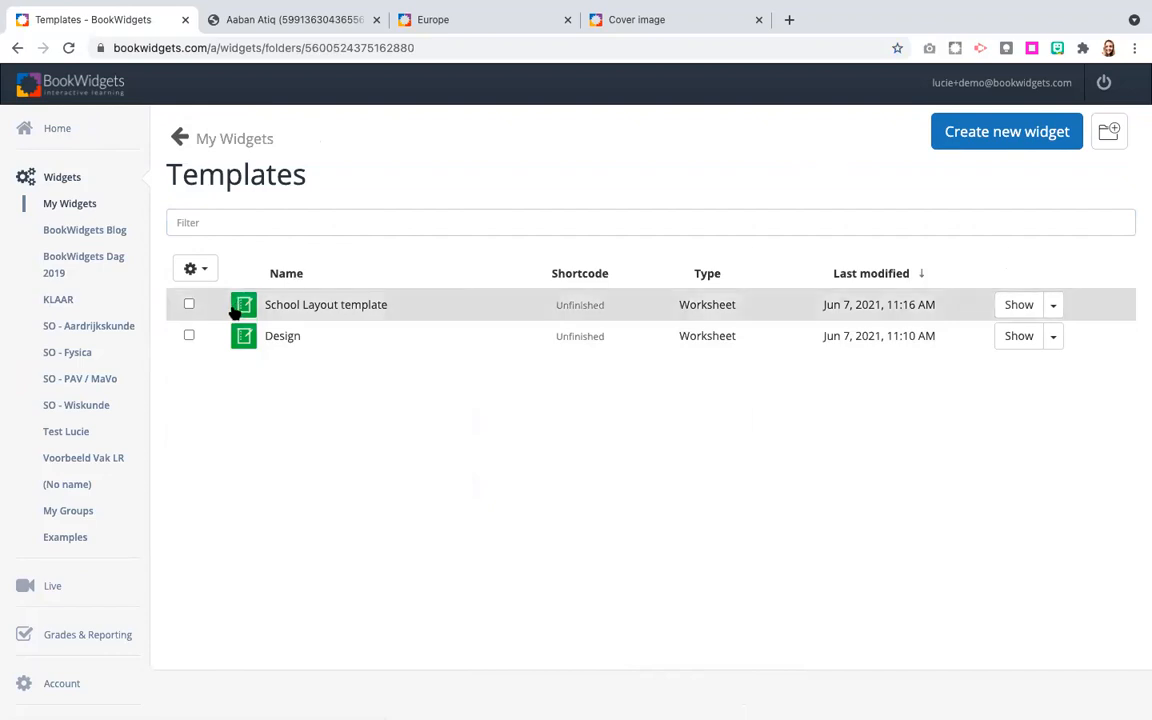
# View the widget types available for a new widget in the Templates folder, and close the list without creating one.
pyautogui.click(953, 143)
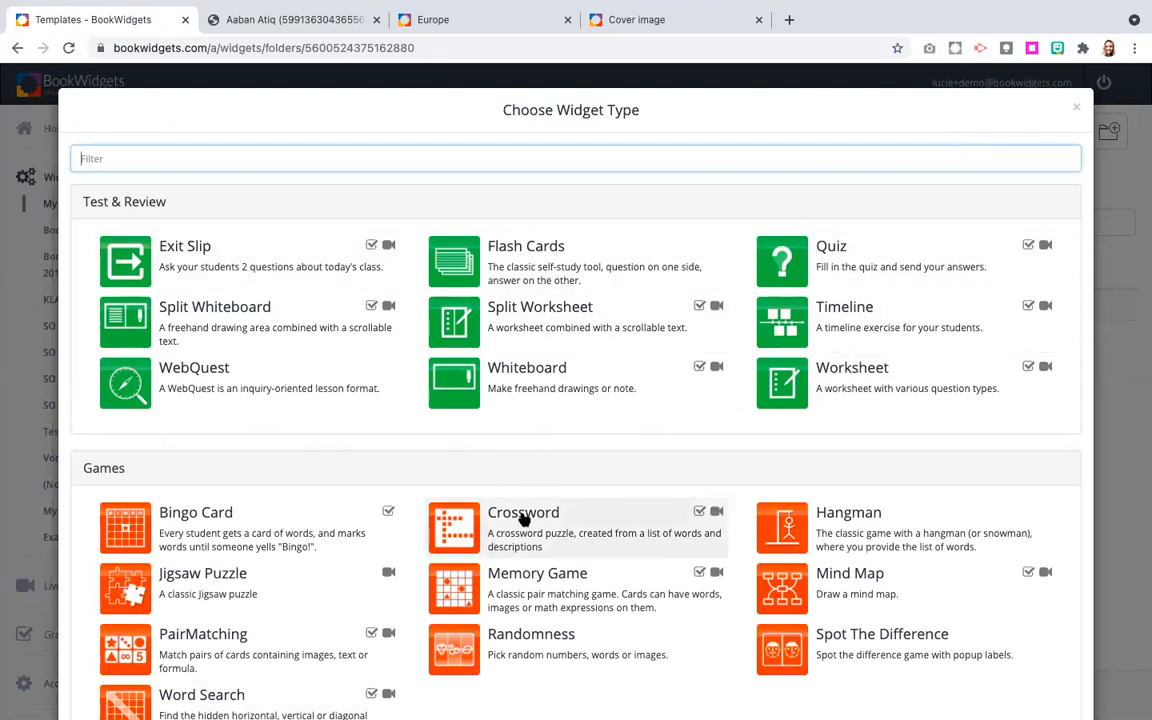
pyautogui.click(1136, 427)
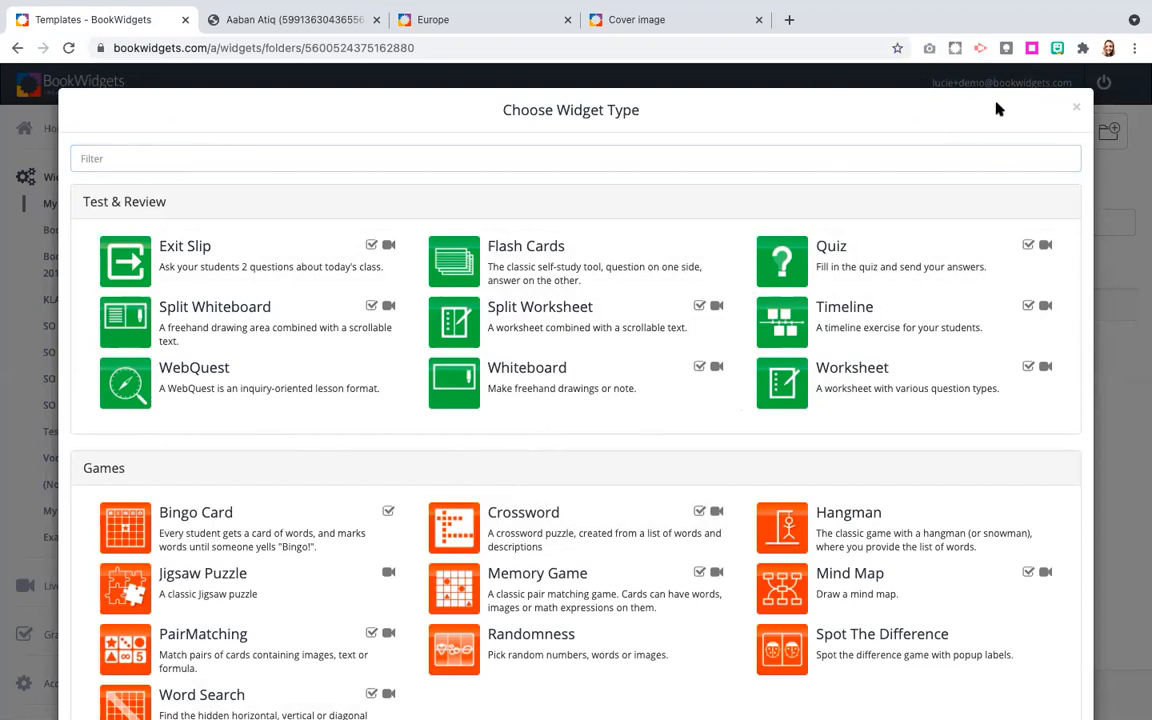
pyautogui.click(1076, 107)
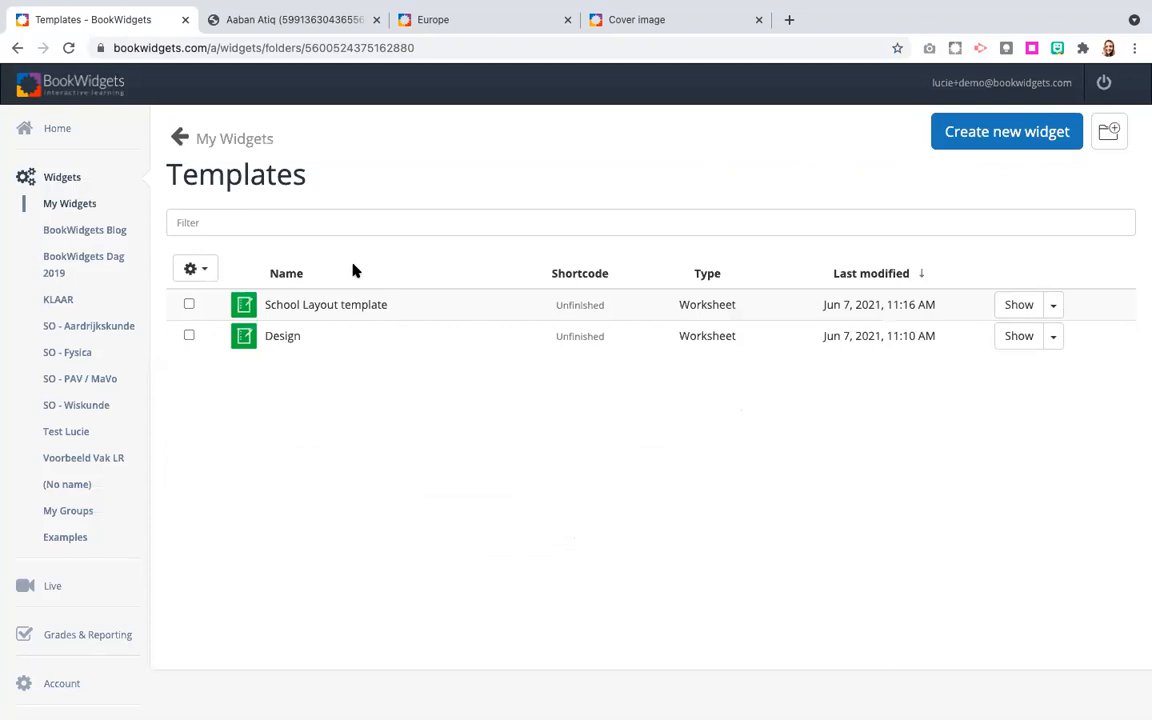
# Preview the School Layout template and examine its header image, title block, open question and submission message.
pyautogui.click(1017, 305)
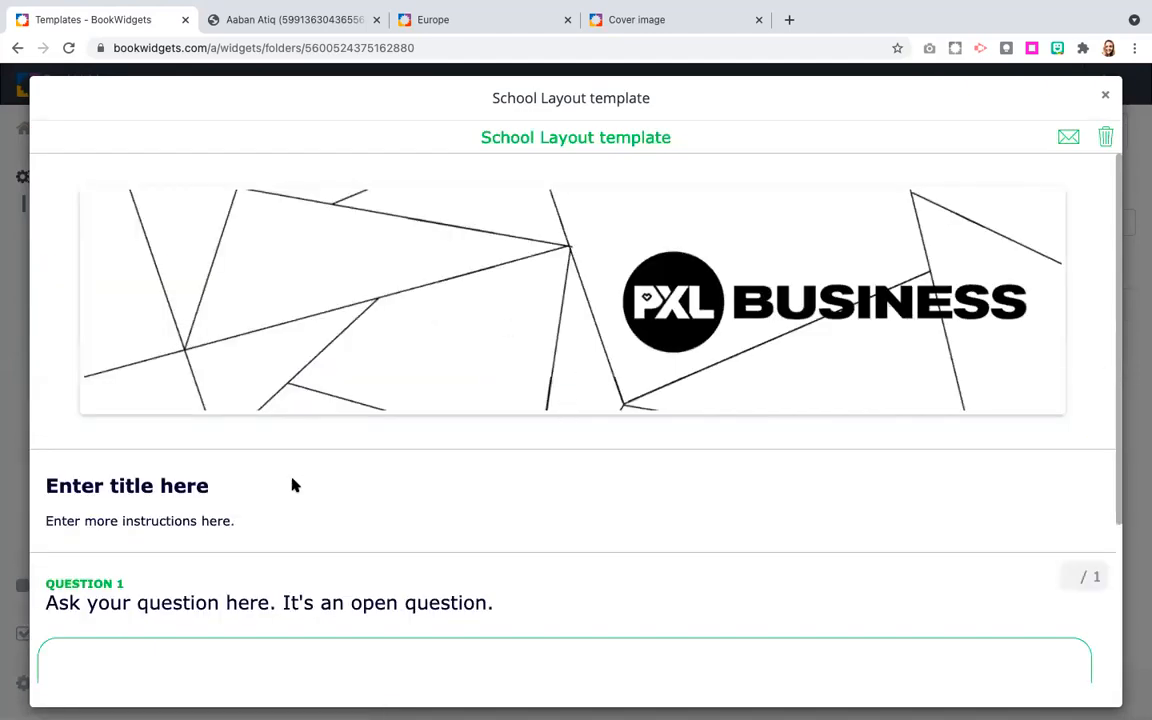
pyautogui.scroll(-2, 292, 485)
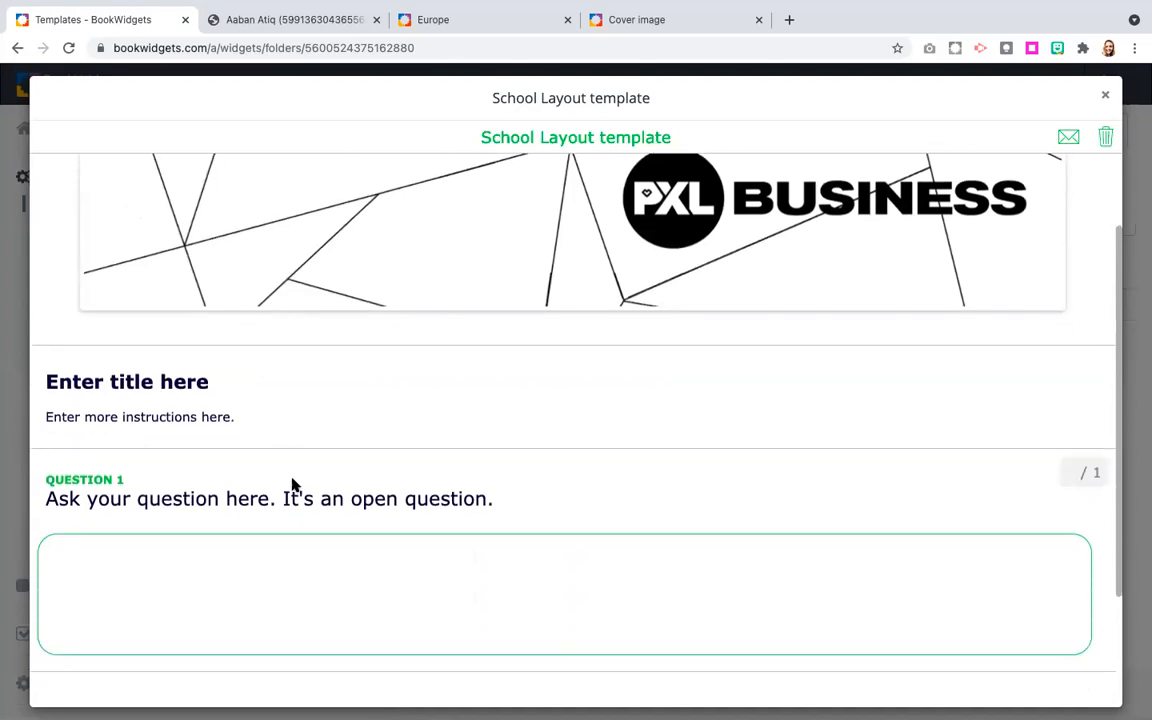
pyautogui.scroll(1, 292, 485)
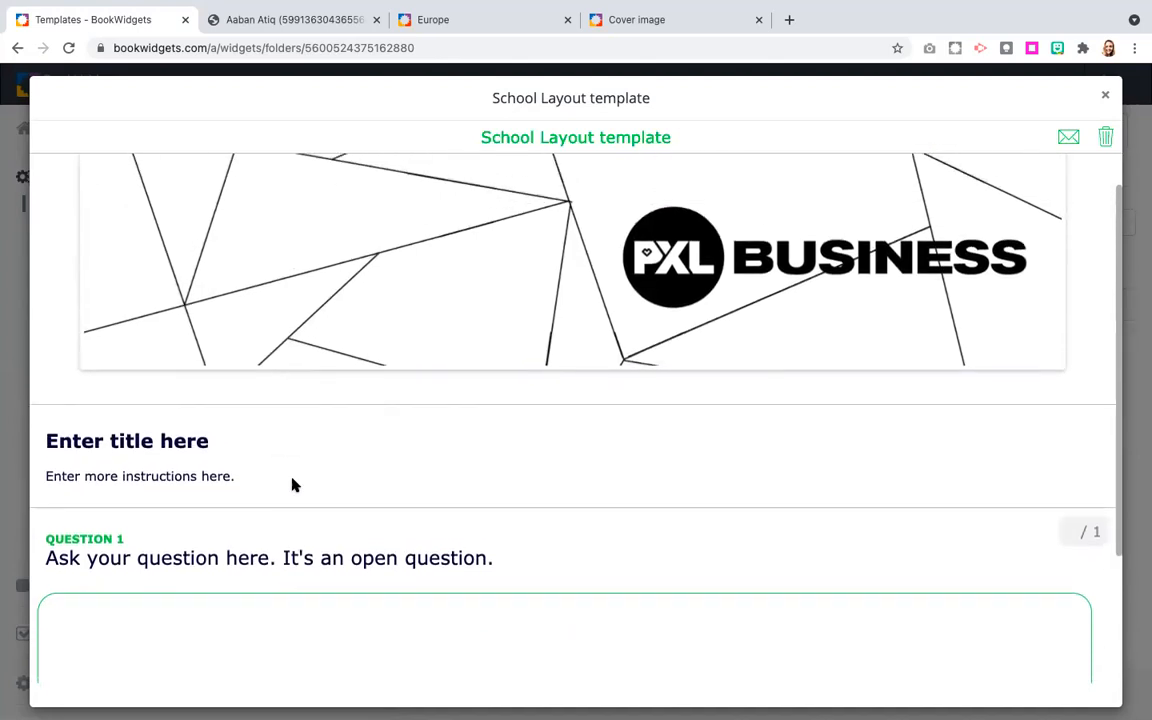
pyautogui.scroll(-2, 292, 485)
pyautogui.scroll(3, 292, 485)
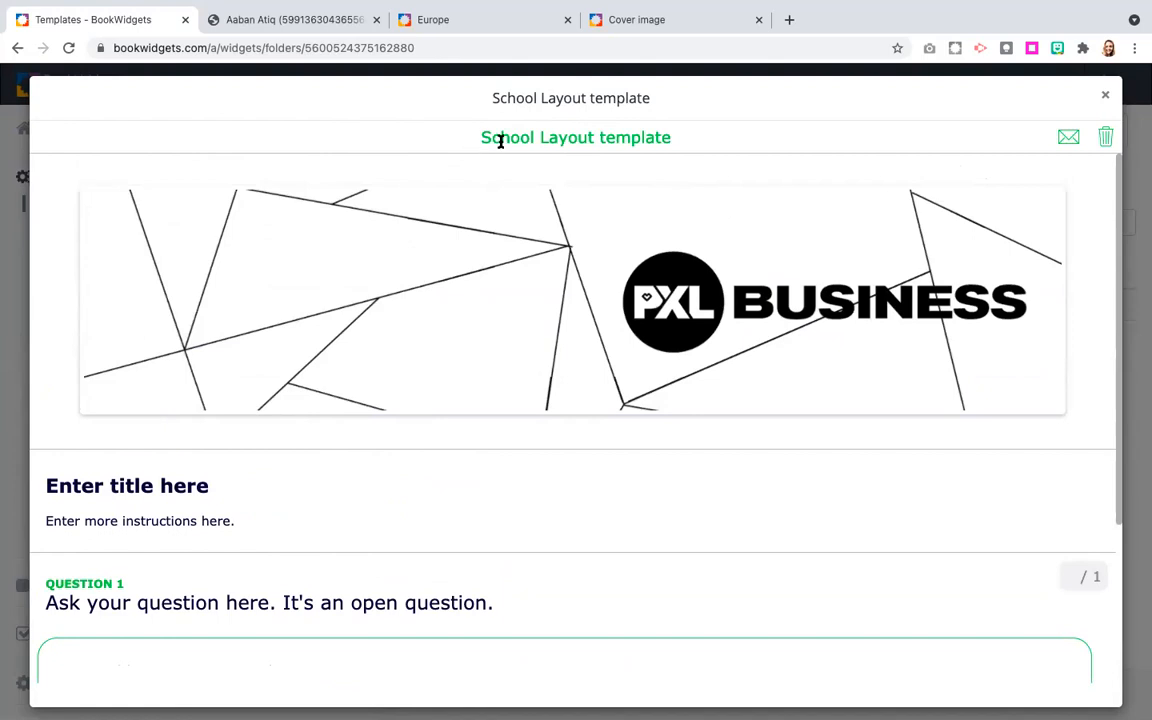
pyautogui.scroll(-2, 375, 458)
pyautogui.scroll(1, 376, 458)
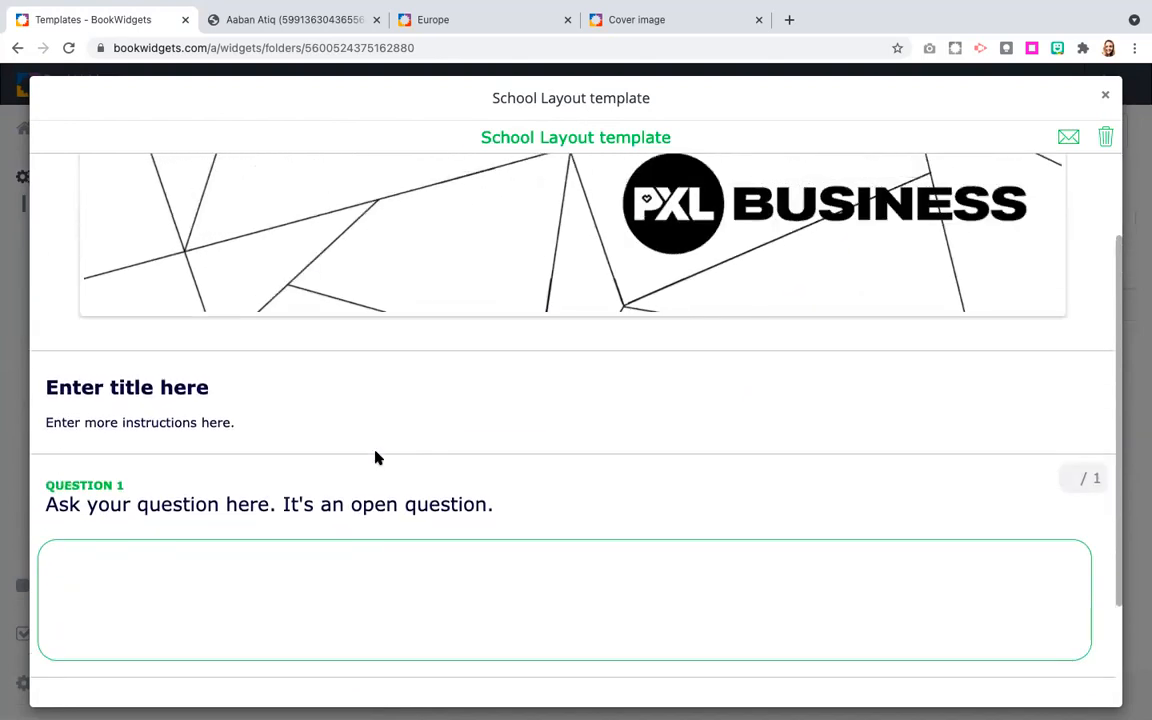
pyautogui.scroll(-1, 376, 458)
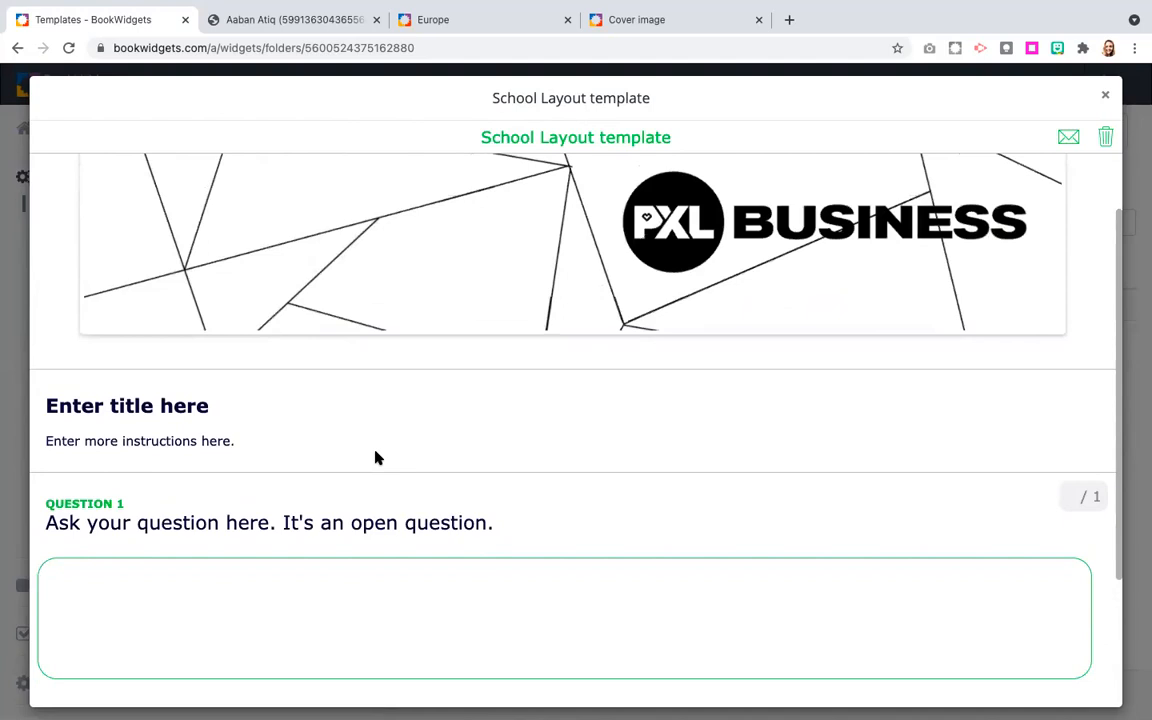
pyautogui.scroll(-3, 375, 458)
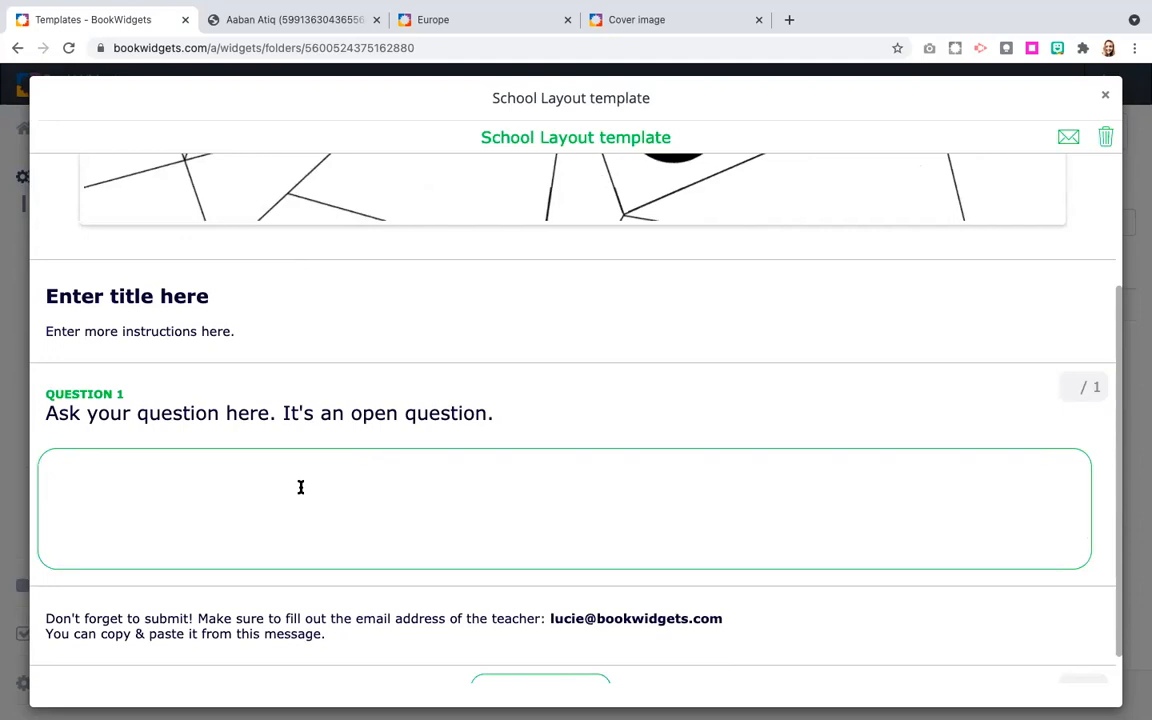
pyautogui.scroll(-1, 226, 507)
pyautogui.scroll(1, 226, 507)
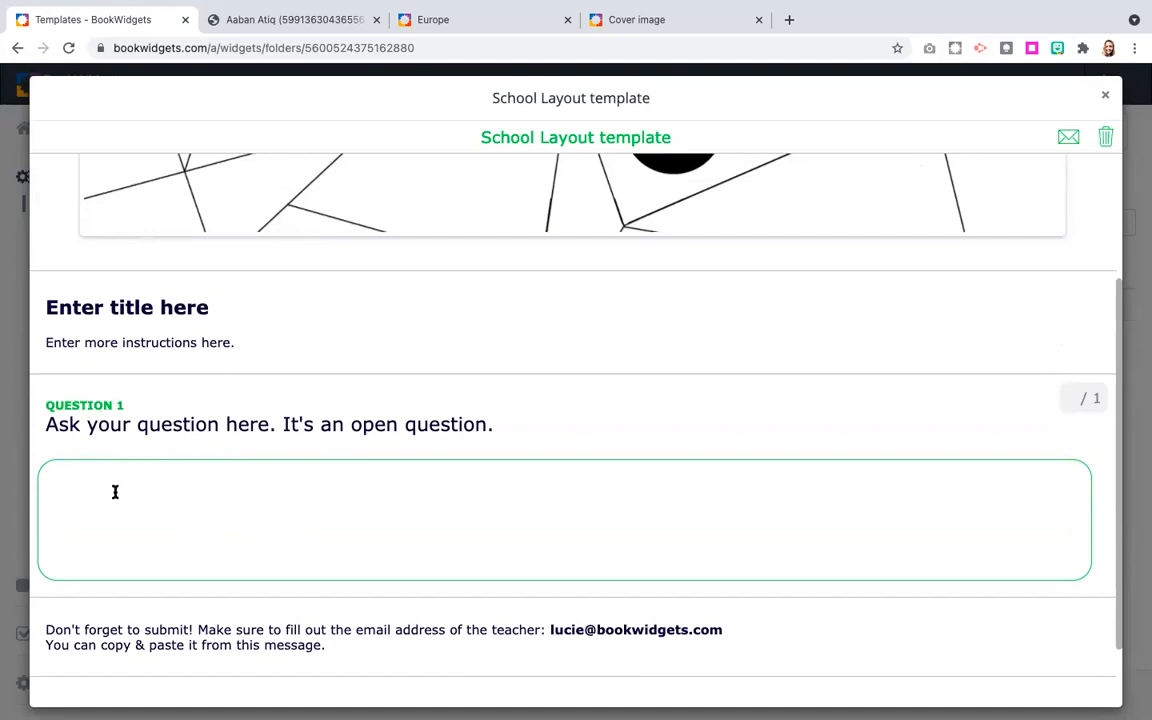
pyautogui.scroll(-1, 114, 490)
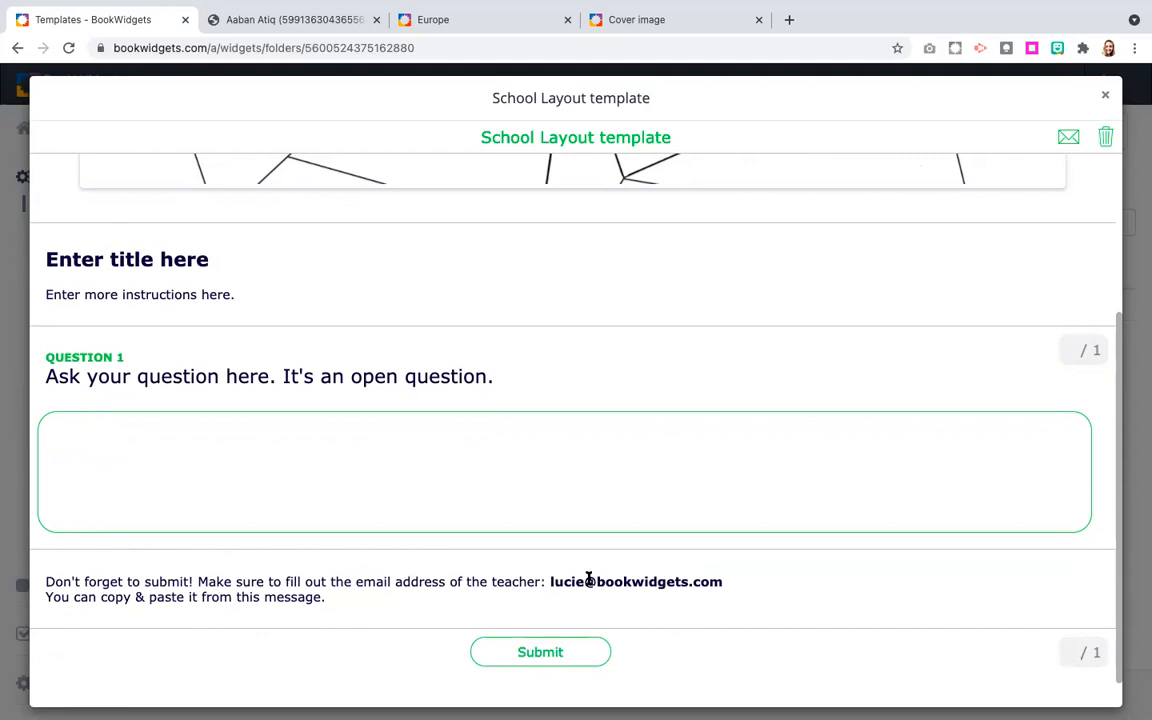
# Copy the teacher's email address from the message into the submission form's Teacher Email field, and close the form and preview without sending.
pyautogui.moveTo(545, 581); pyautogui.dragTo(721, 579)
pyautogui.hotkey('ctrl', 'c')
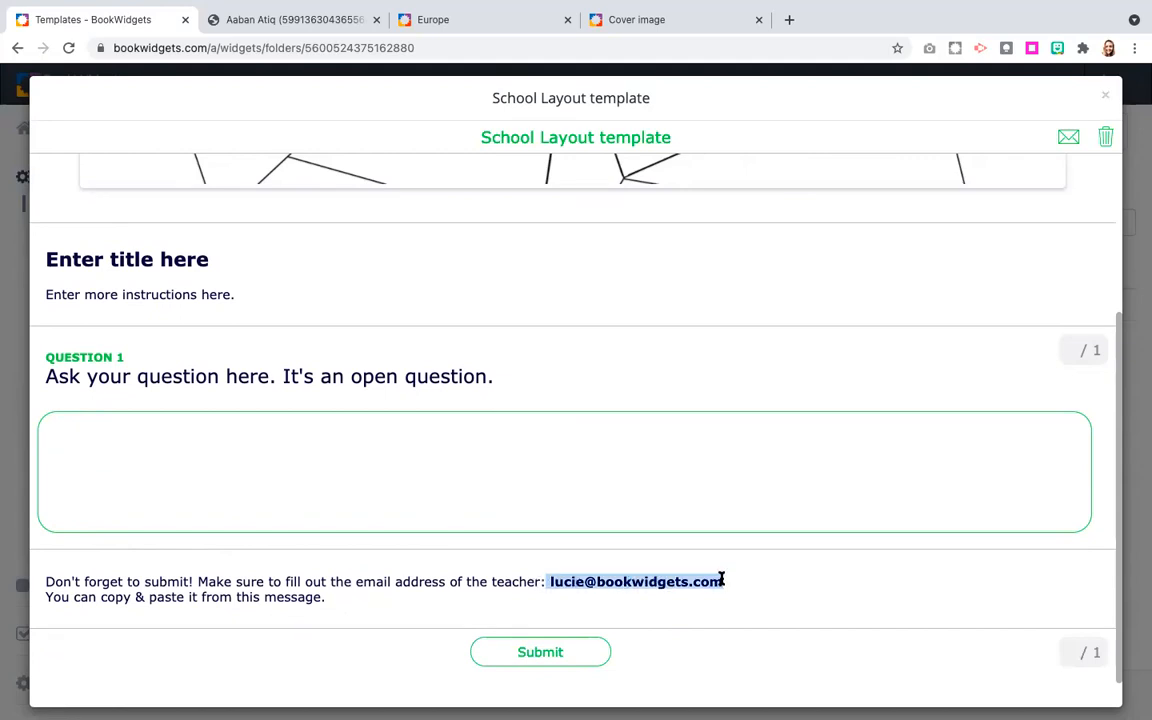
pyautogui.click(544, 658)
pyautogui.click(517, 425)
pyautogui.hotkey('ctrl', 'v')
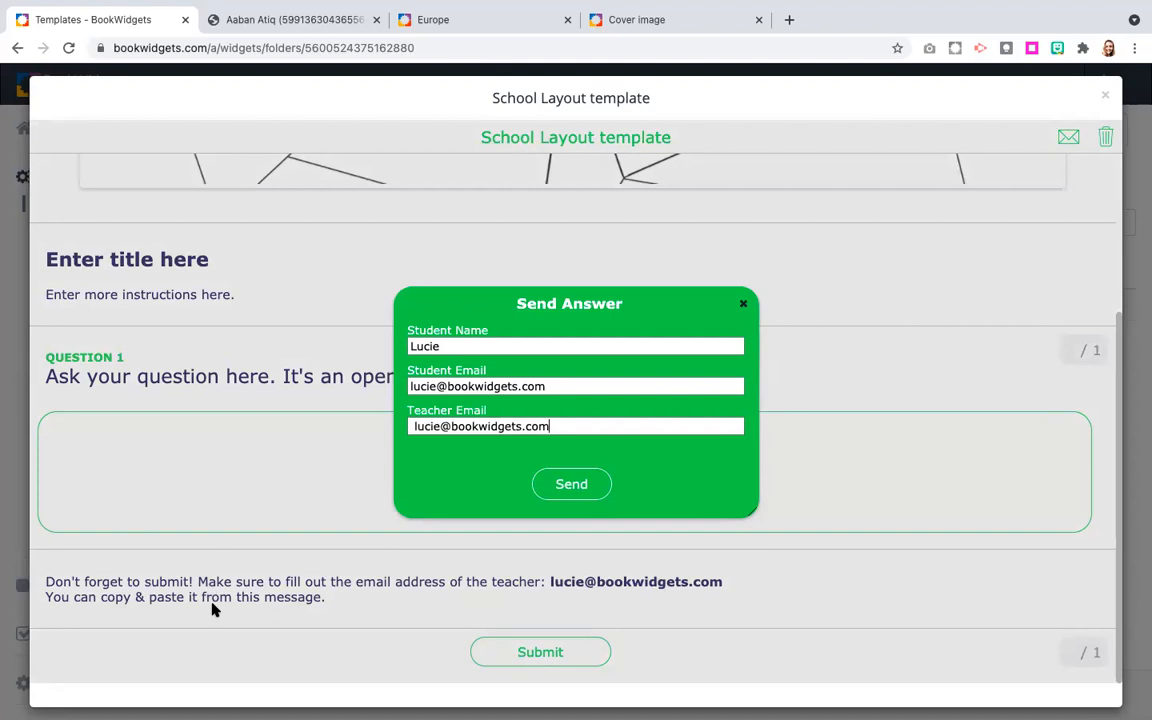
pyautogui.click(743, 303)
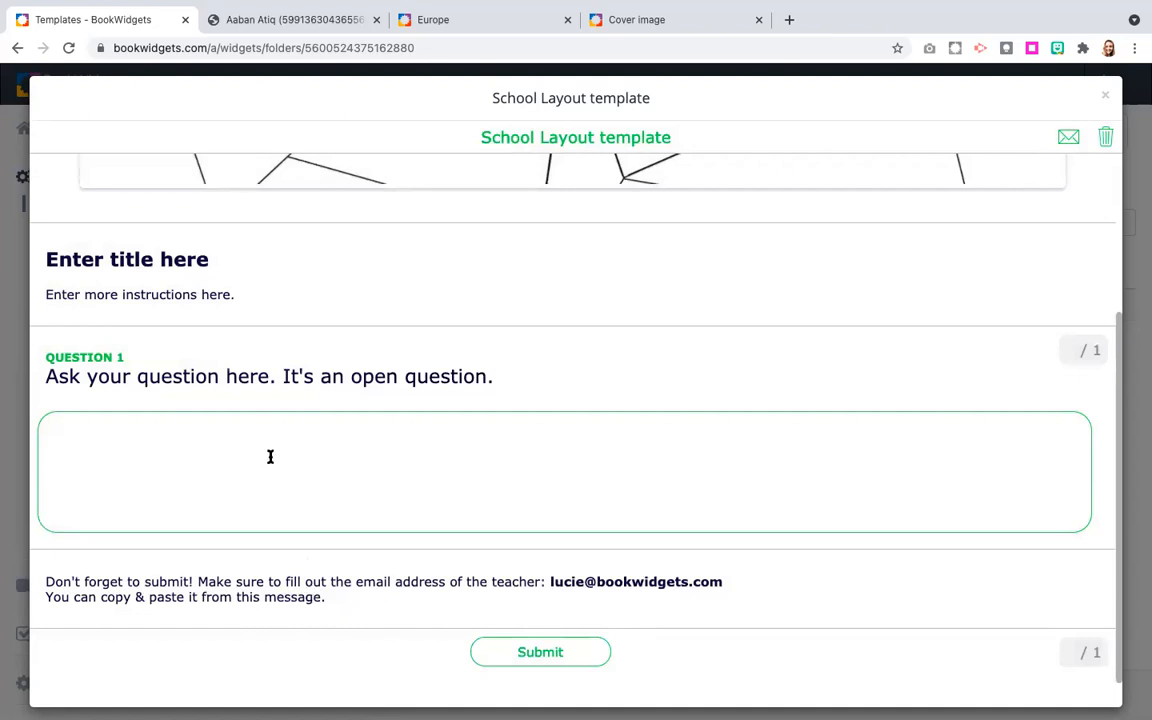
pyautogui.scroll(2, 270, 455)
pyautogui.scroll(2, 270, 455)
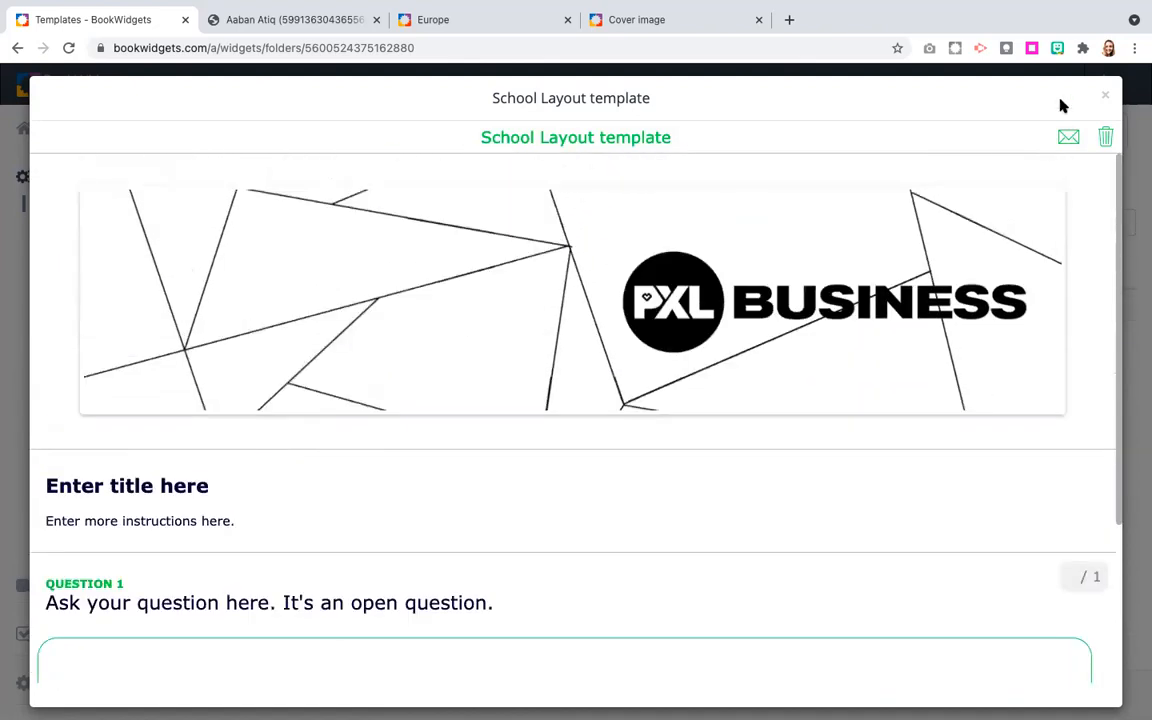
pyautogui.click(1108, 95)
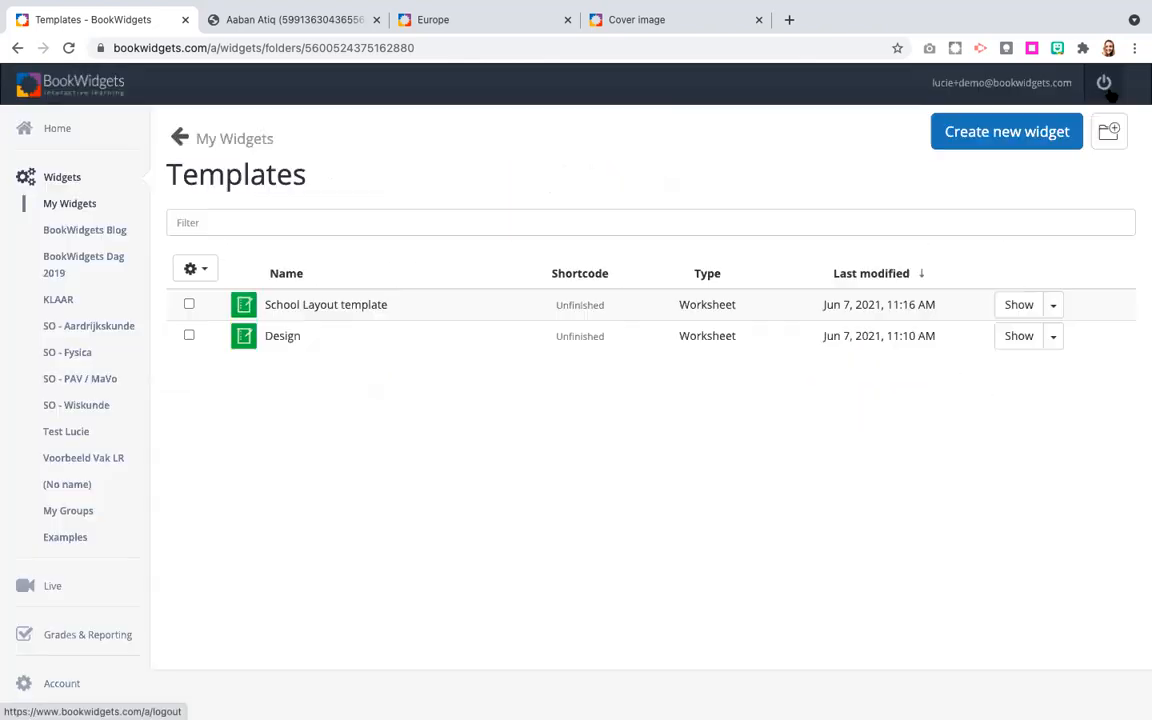
# Duplicate the School Layout template from the Templates folder into My Widgets.
pyautogui.click(1053, 307)
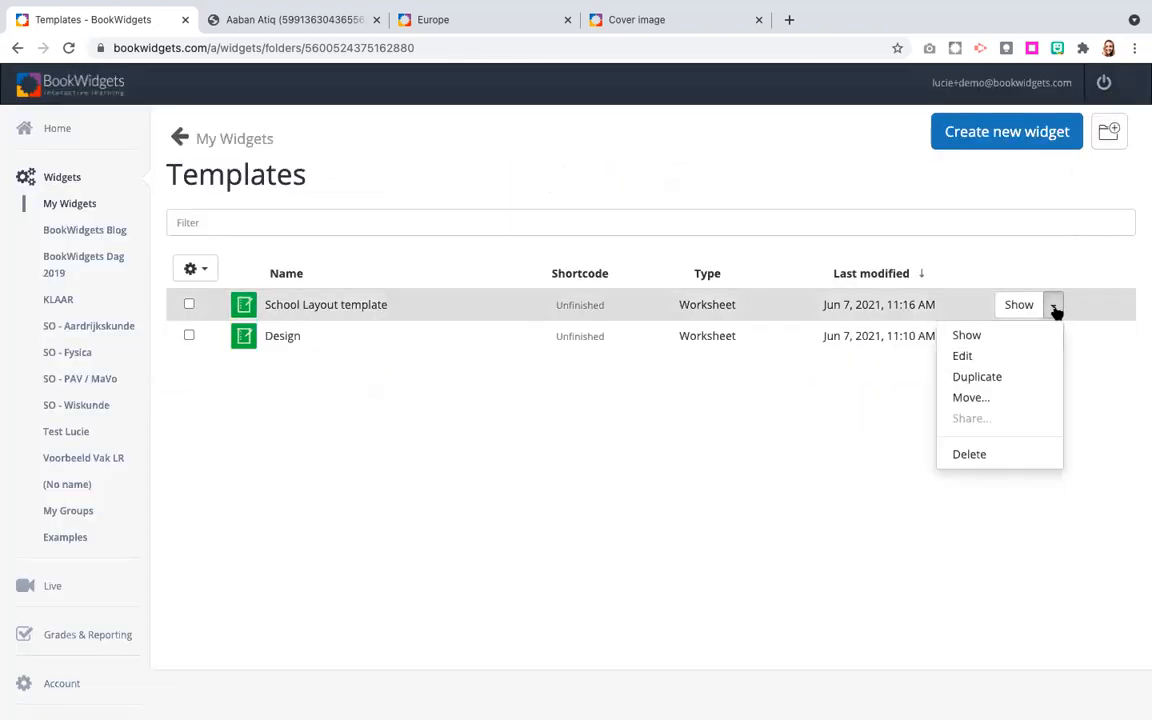
pyautogui.click(988, 377)
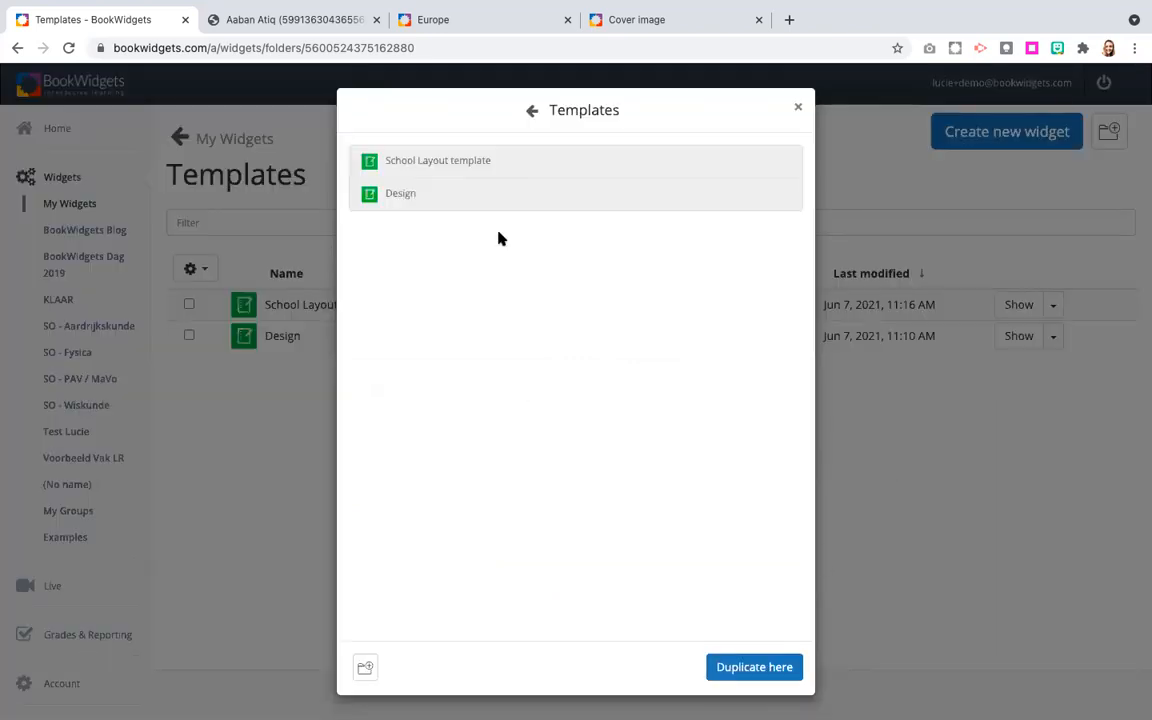
pyautogui.click(534, 111)
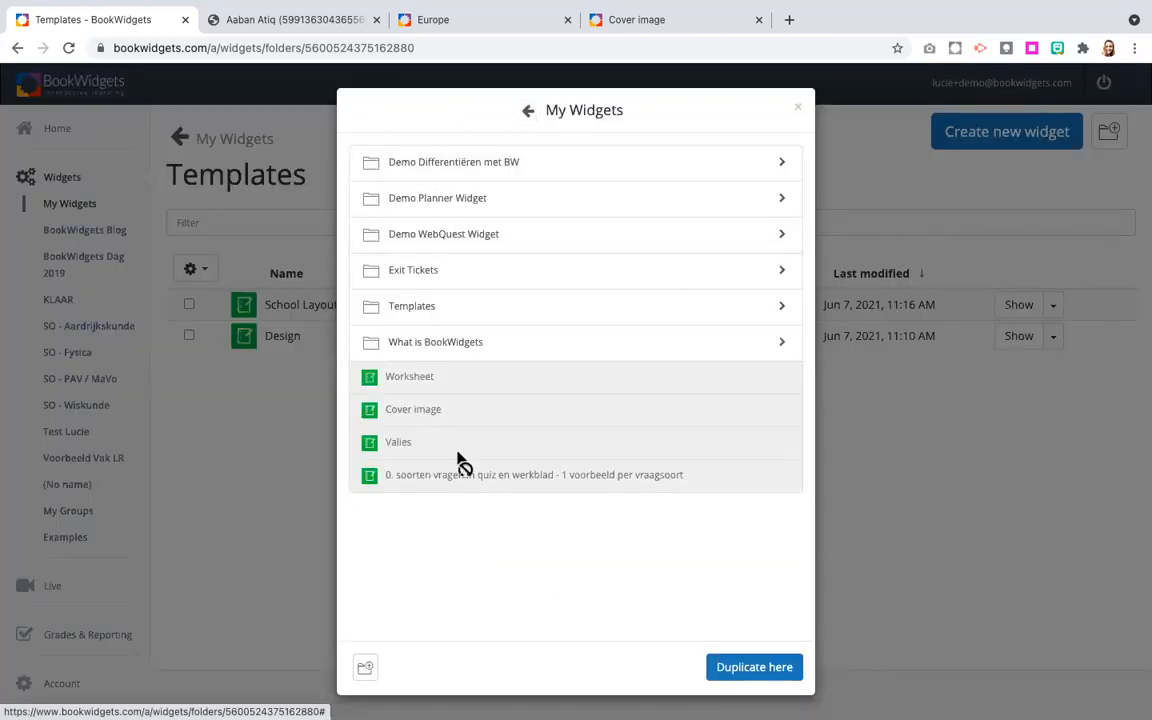
pyautogui.click(760, 671)
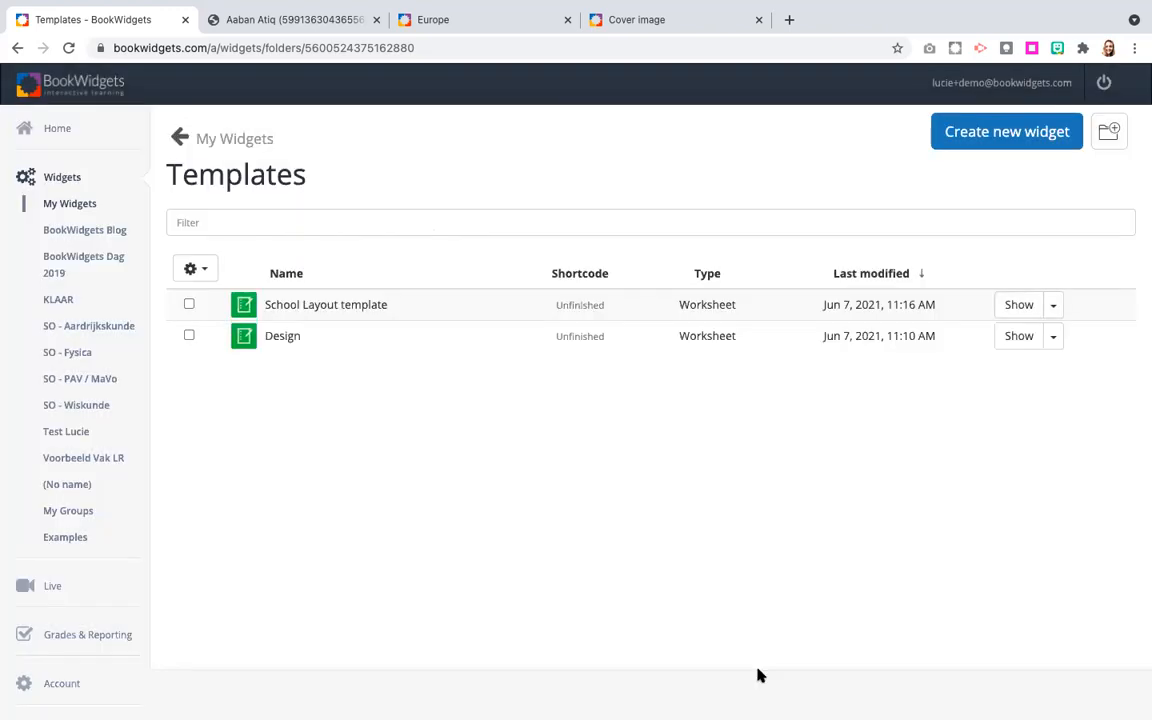
# Open the duplicated School Layout template in My Widgets for editing.
pyautogui.click(177, 134)
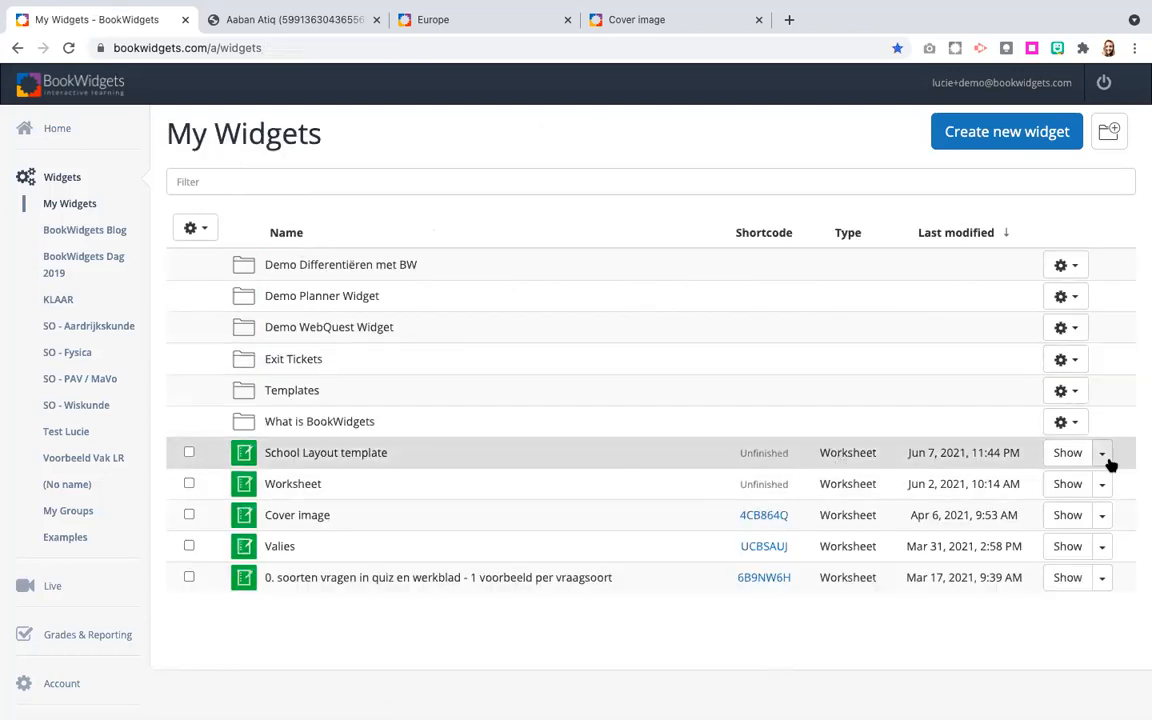
pyautogui.click(1103, 454)
pyautogui.click(1011, 505)
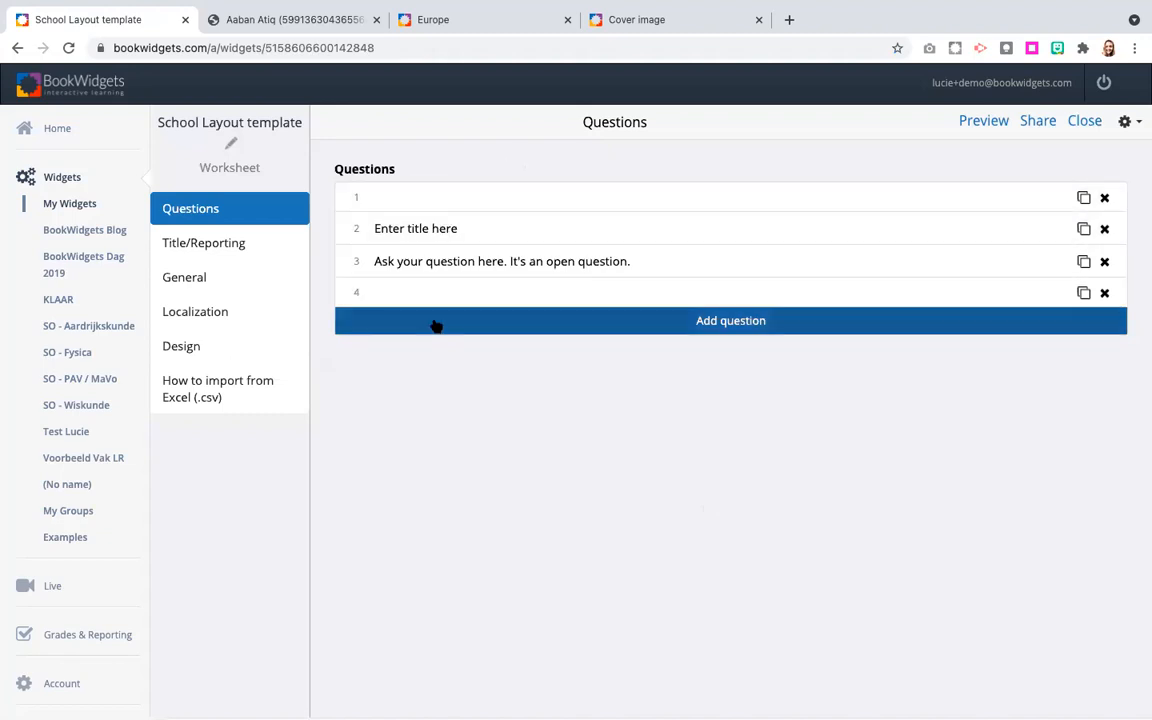
# Preview the duplicated template in student view, examine its design settings, and close the preview.
pyautogui.click(984, 121)
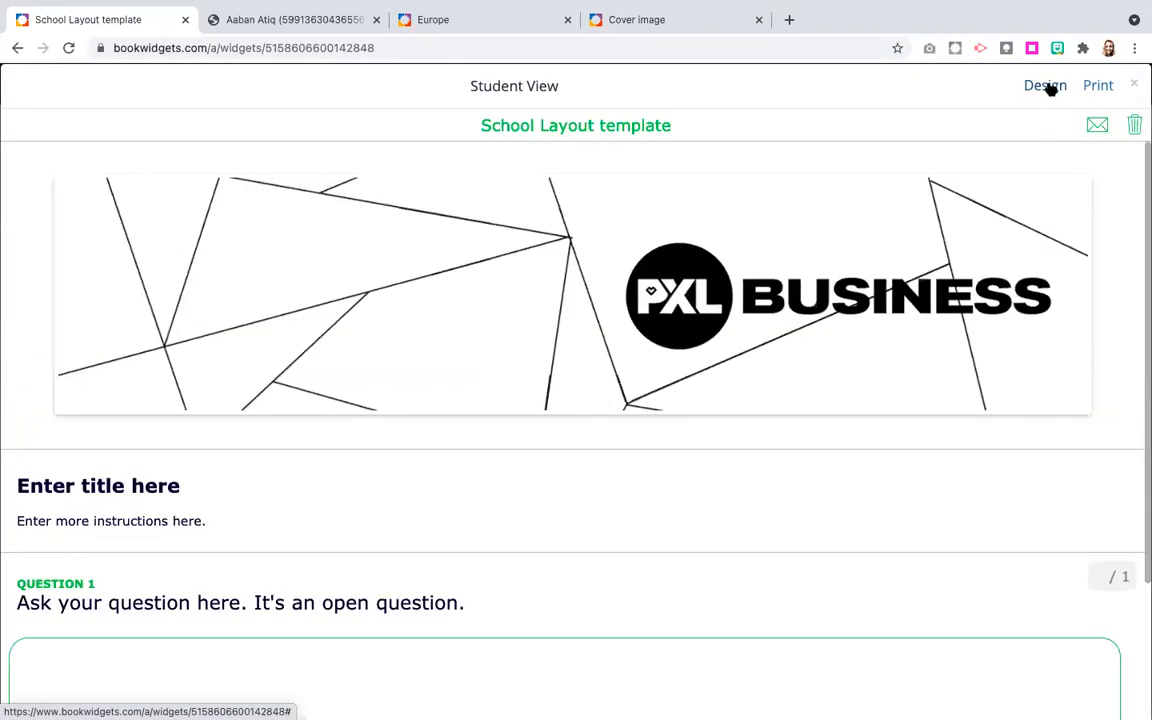
pyautogui.click(1048, 87)
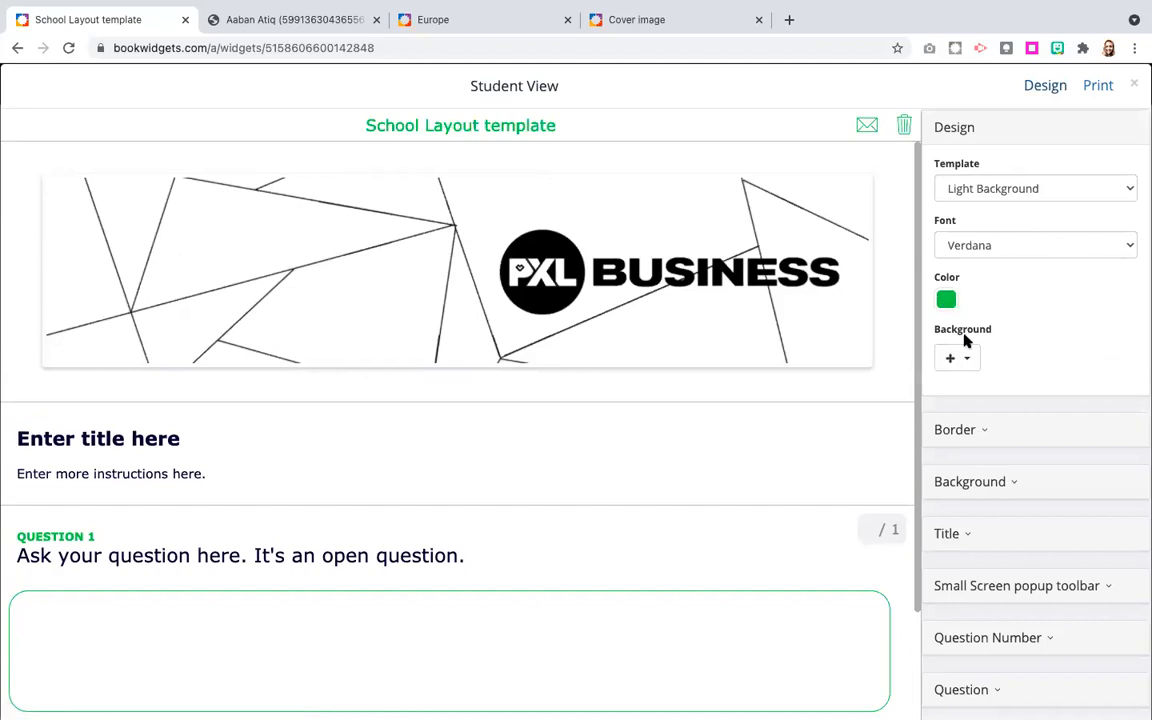
pyautogui.scroll(-3, 1018, 447)
pyautogui.scroll(-3, 1020, 448)
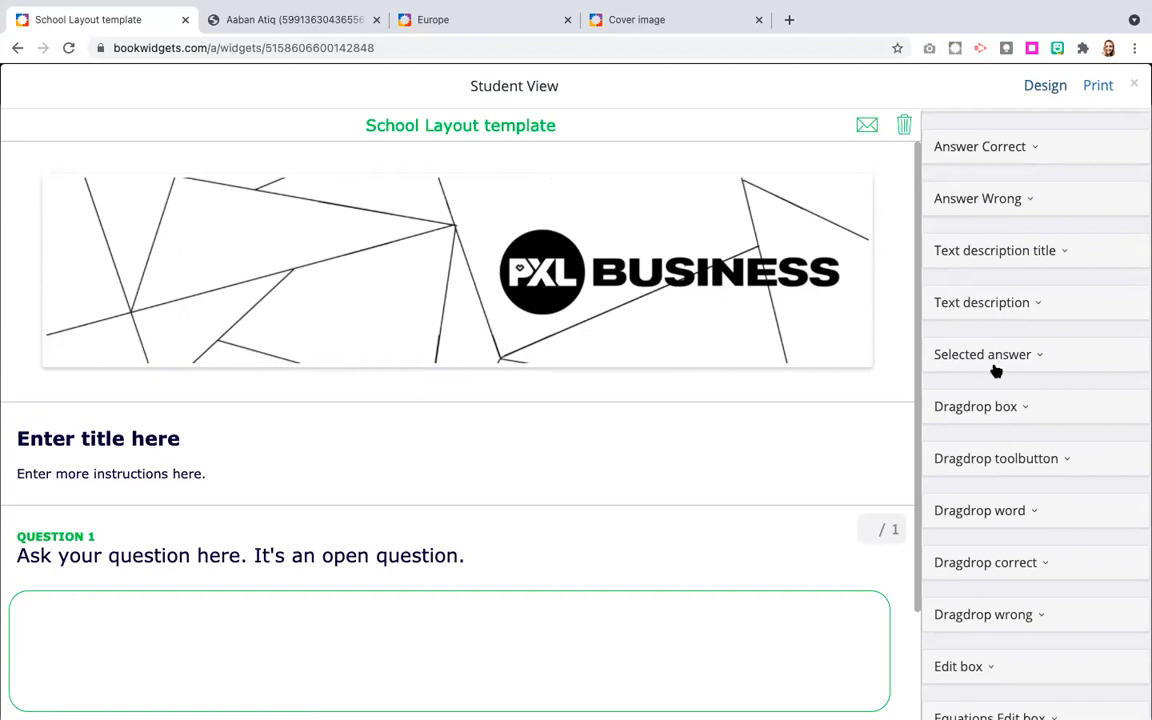
pyautogui.scroll(10, 996, 371)
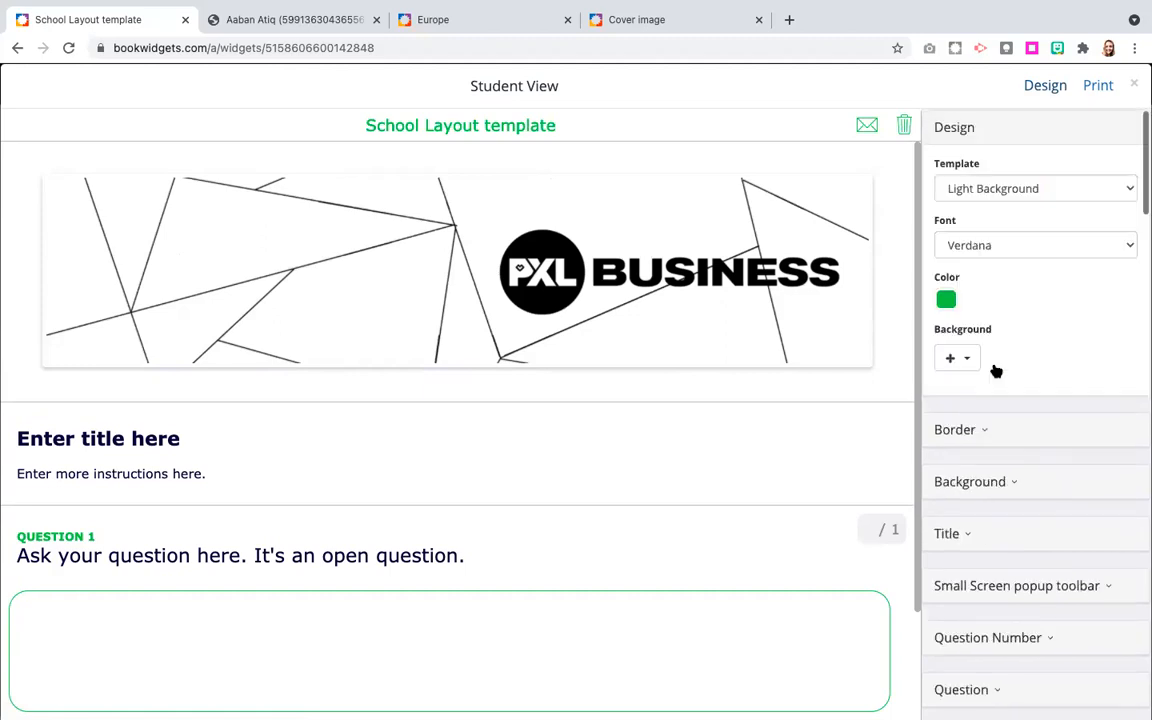
pyautogui.click(1135, 86)
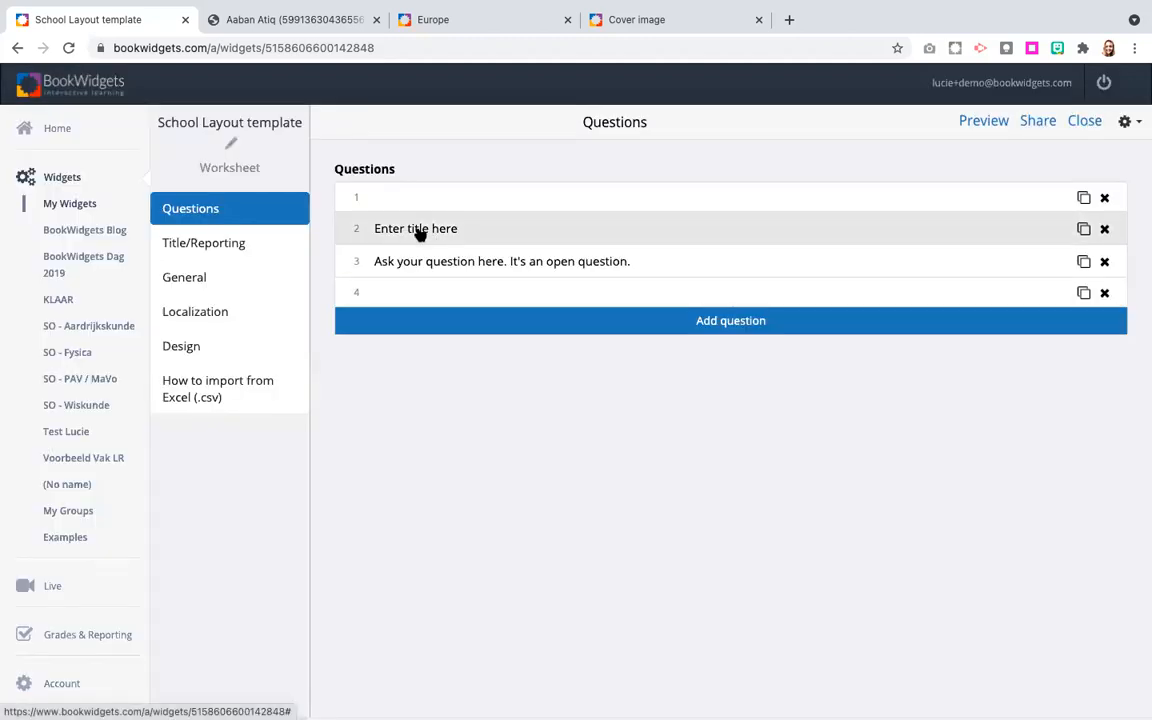
# View the settings of the open question and duplicate the question three times in the question list.
pyautogui.click(497, 266)
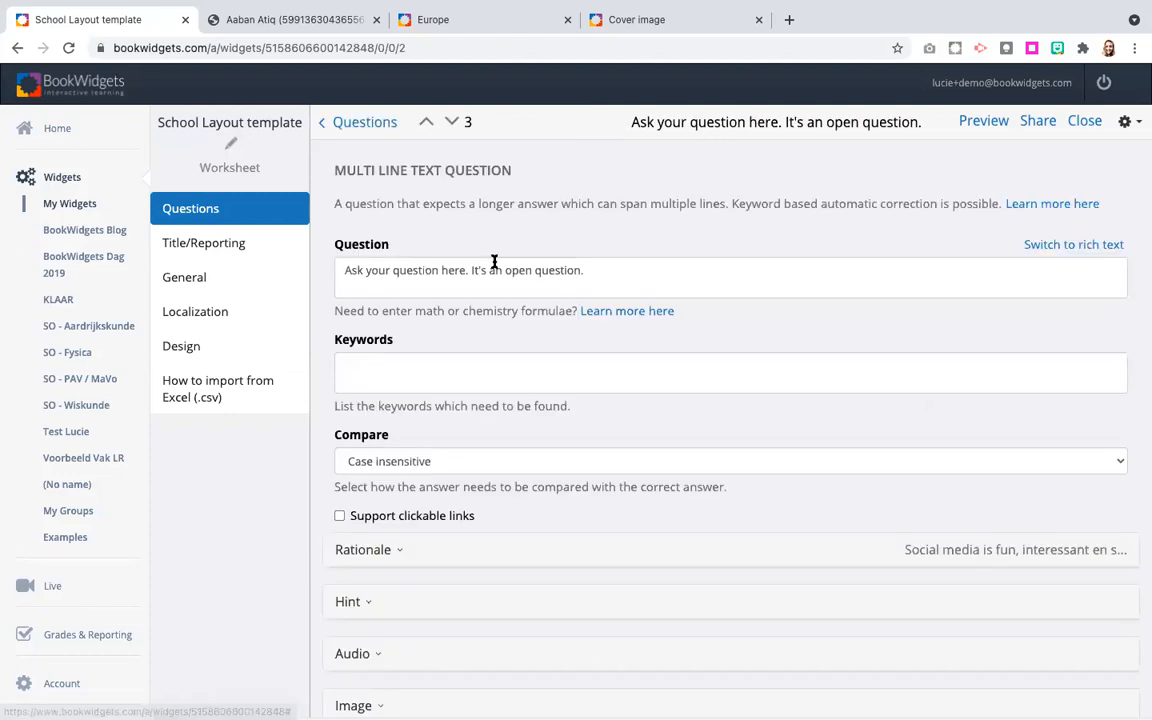
pyautogui.click(364, 123)
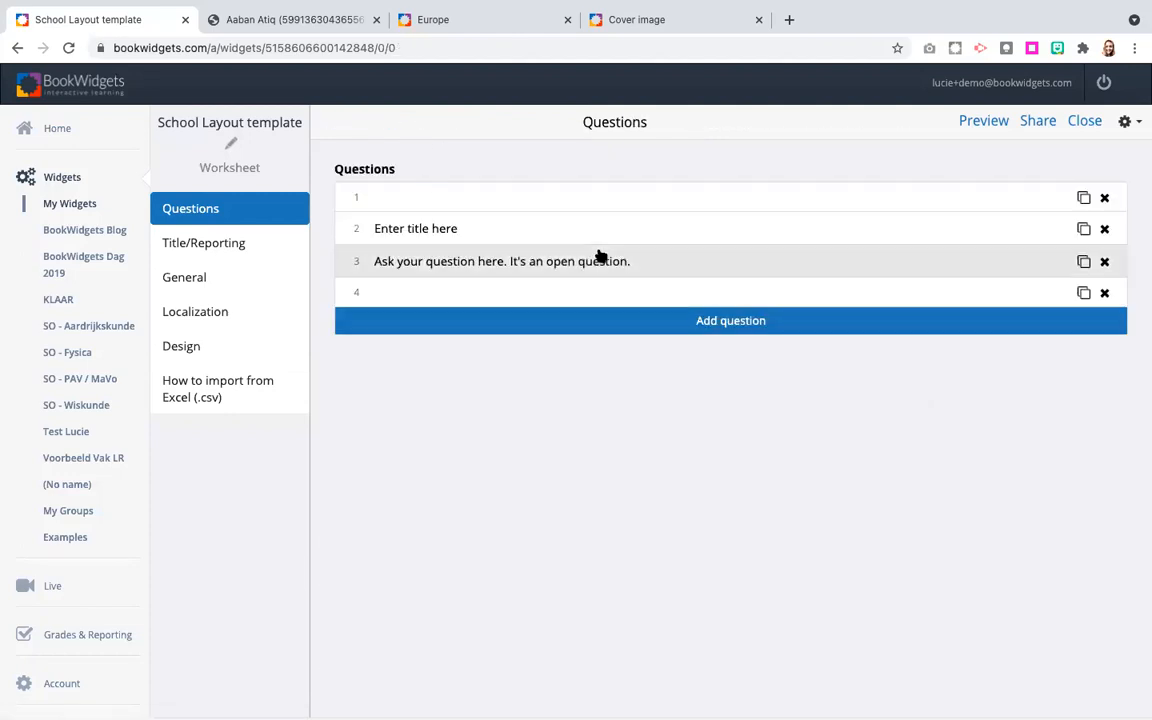
pyautogui.click(1084, 261)
pyautogui.click(1084, 294)
pyautogui.click(1084, 327)
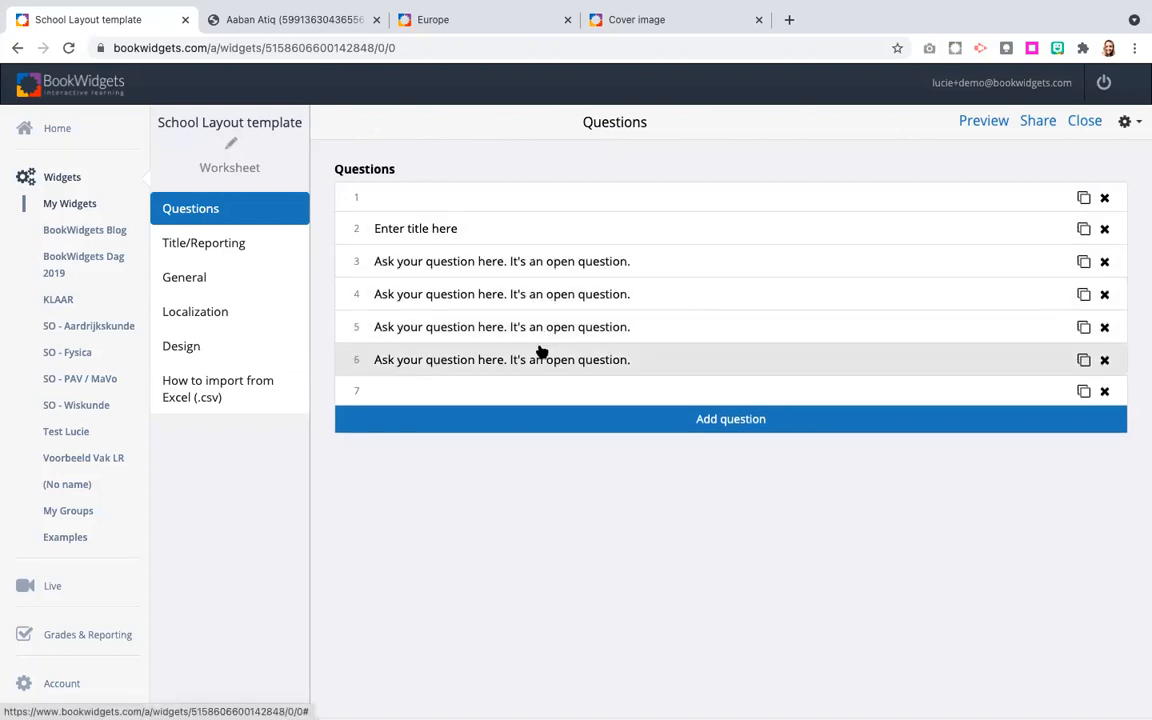
# Review the template's Title/Reporting settings and the scoring options in its General settings, and return to the questions.
pyautogui.click(190, 243)
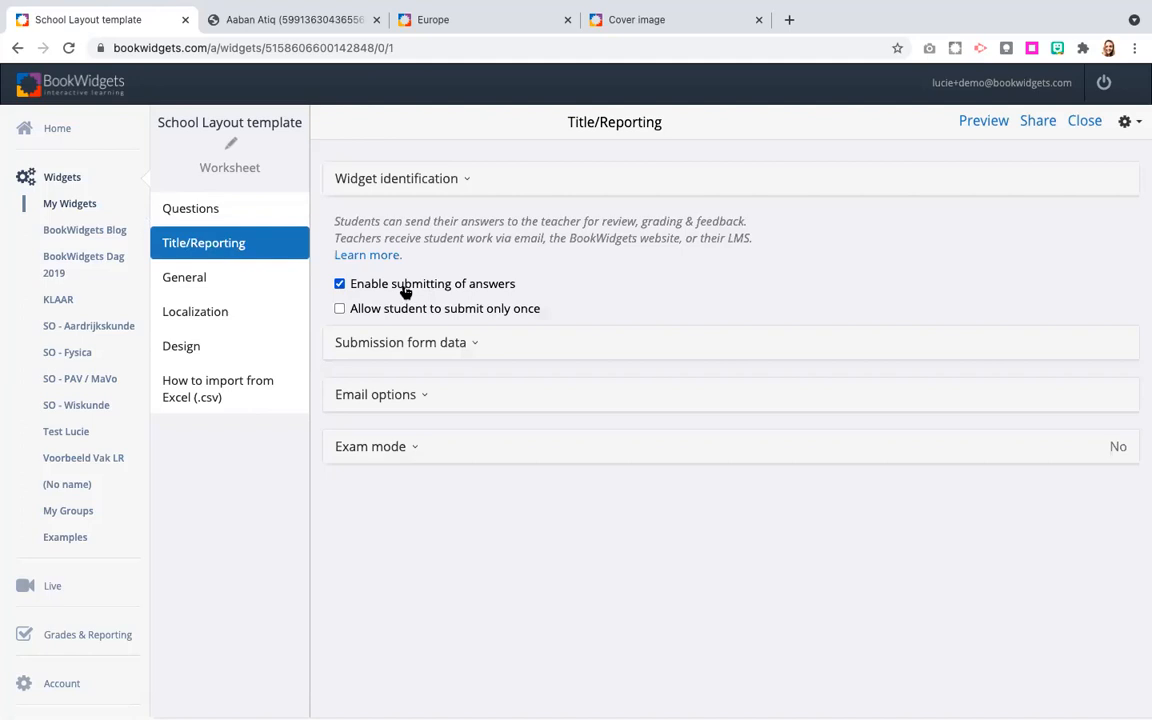
pyautogui.click(230, 282)
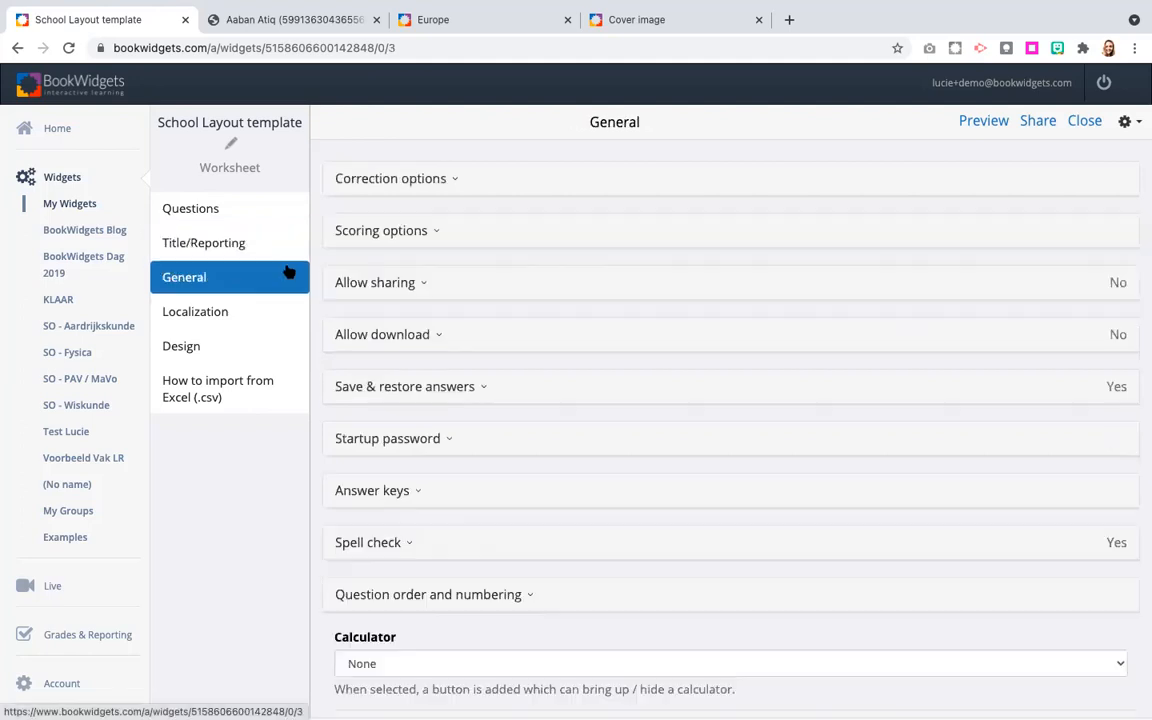
pyautogui.click(426, 233)
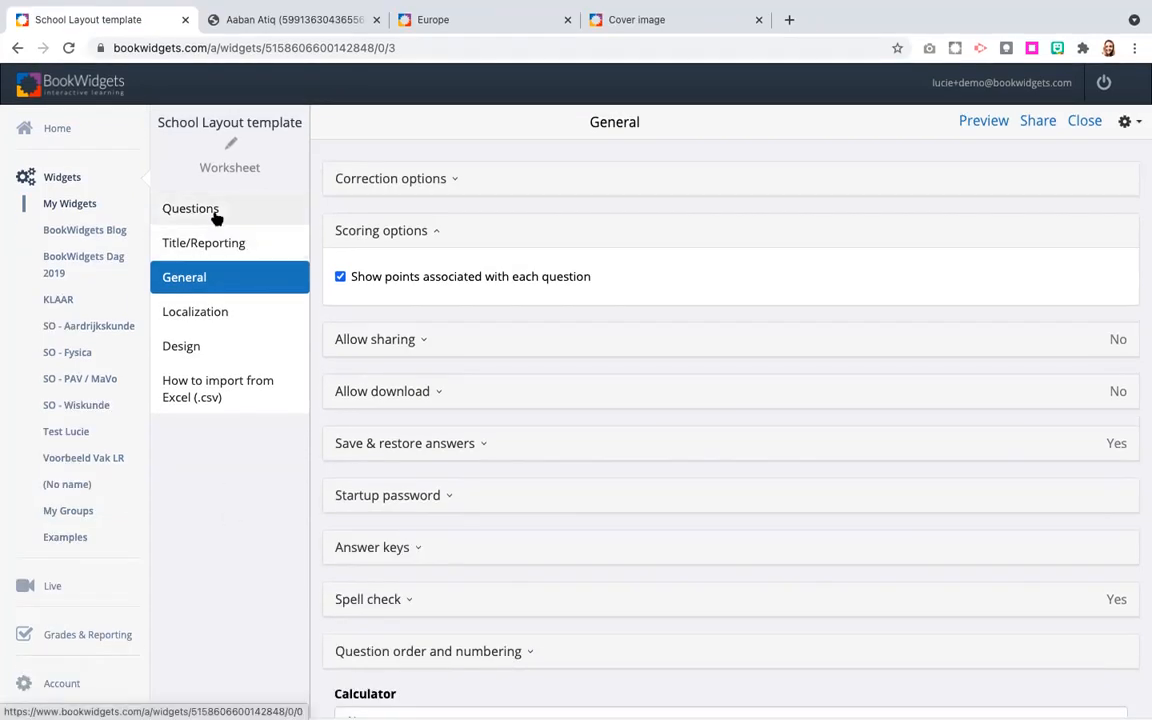
pyautogui.click(215, 215)
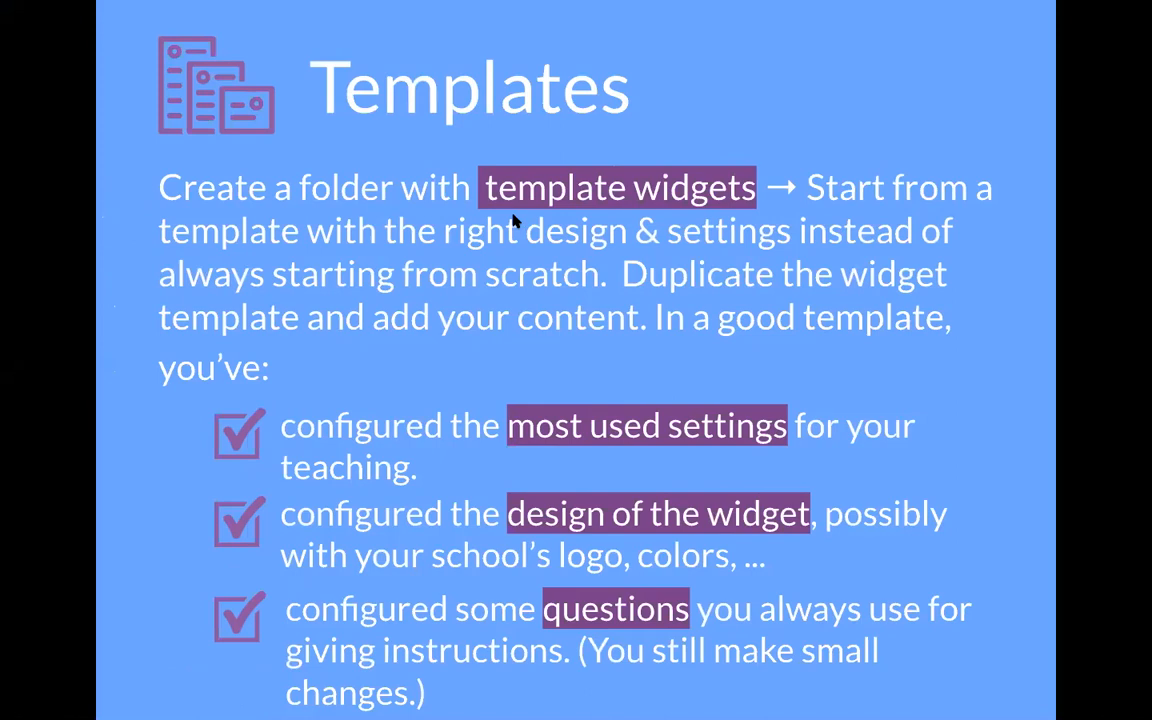
pyautogui.press('Right')
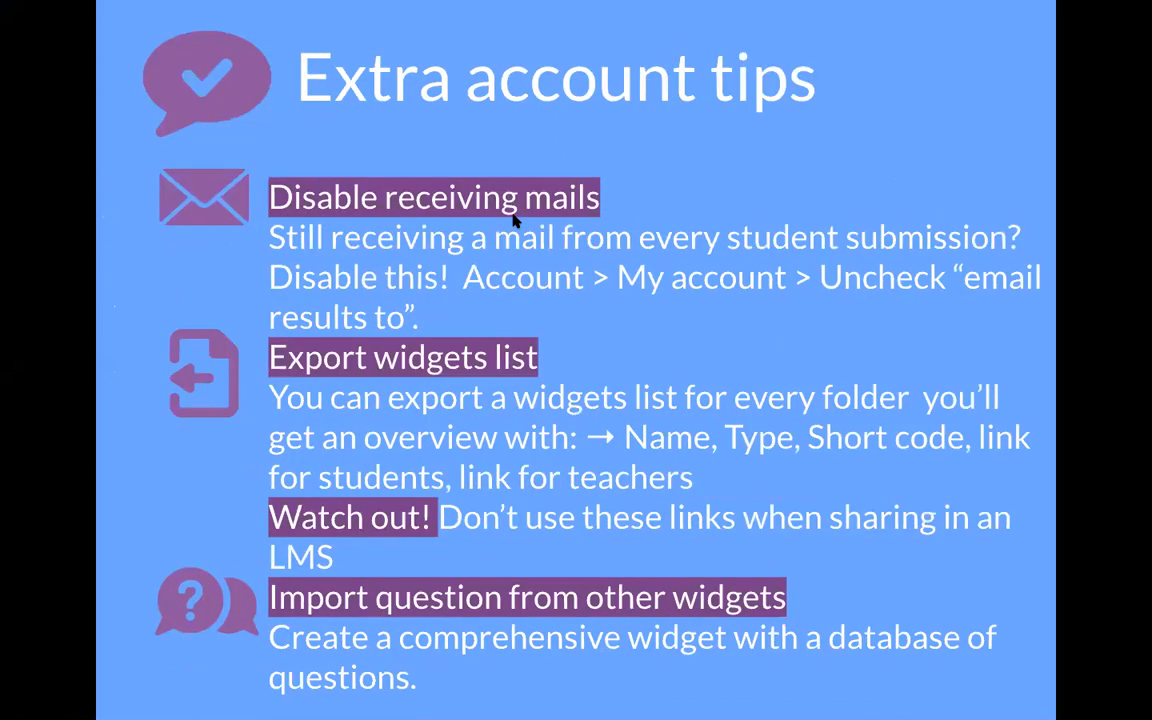
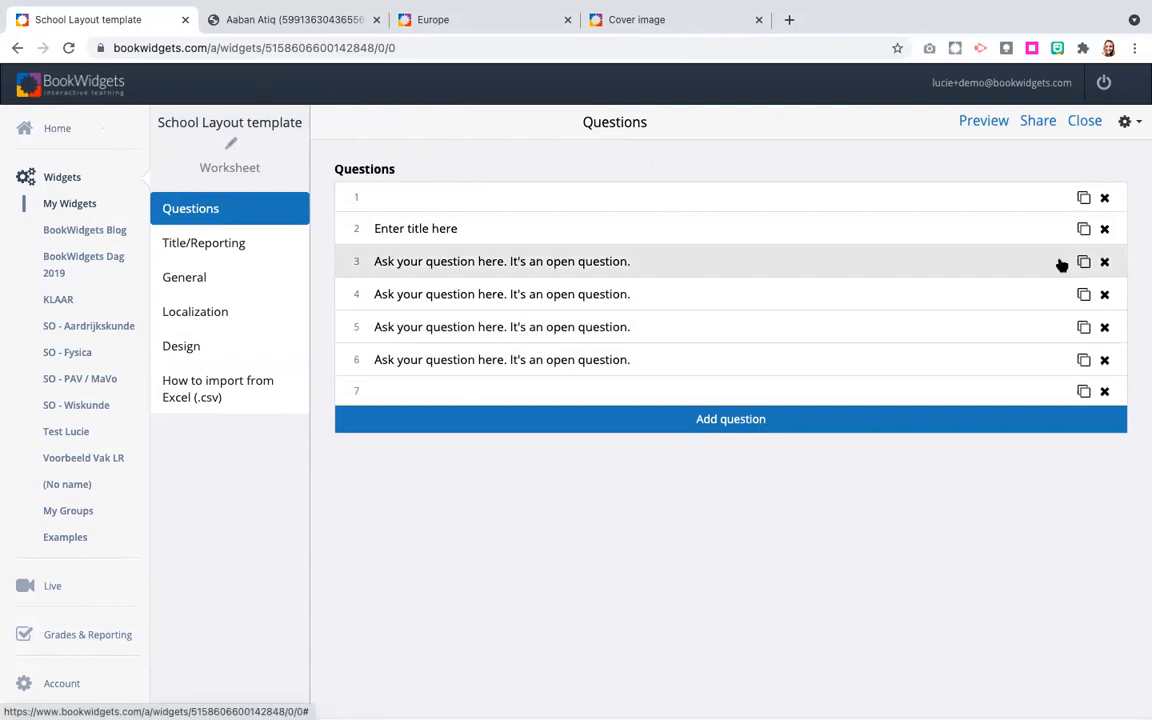
# Import the capital cities map and country-monument questions from Europe in the What is BookWidgets folder, and move the blank closing item below them.
pyautogui.click(1125, 121)
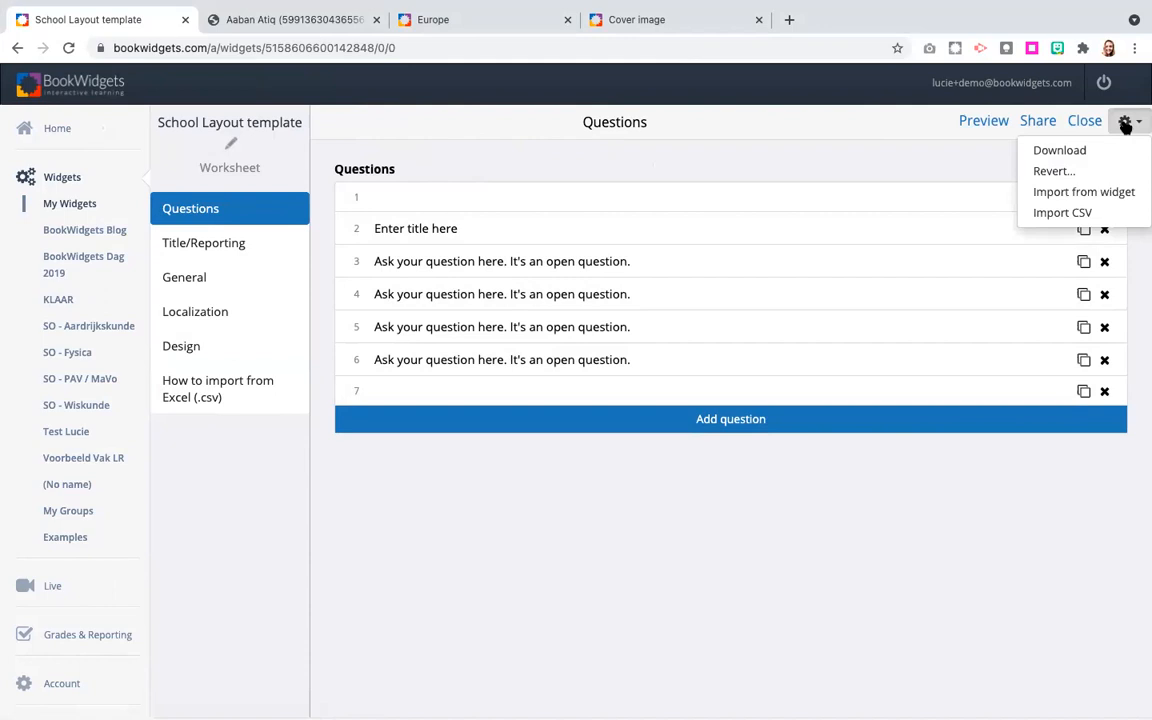
pyautogui.click(1065, 194)
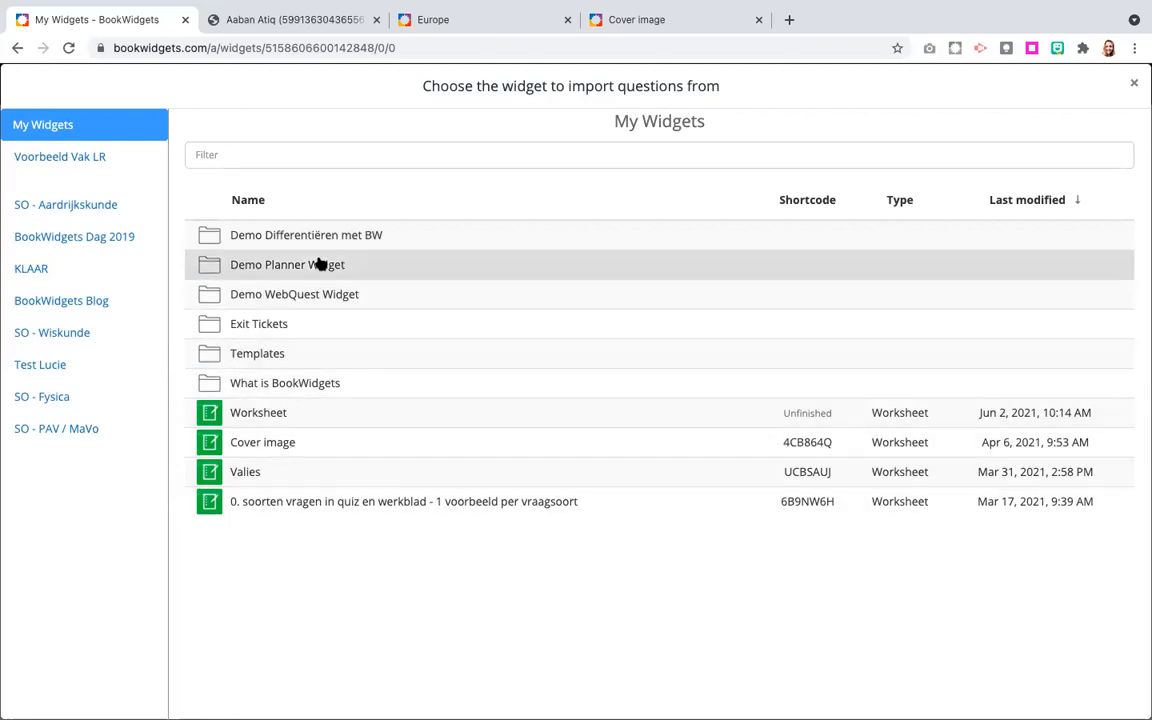
pyautogui.click(274, 385)
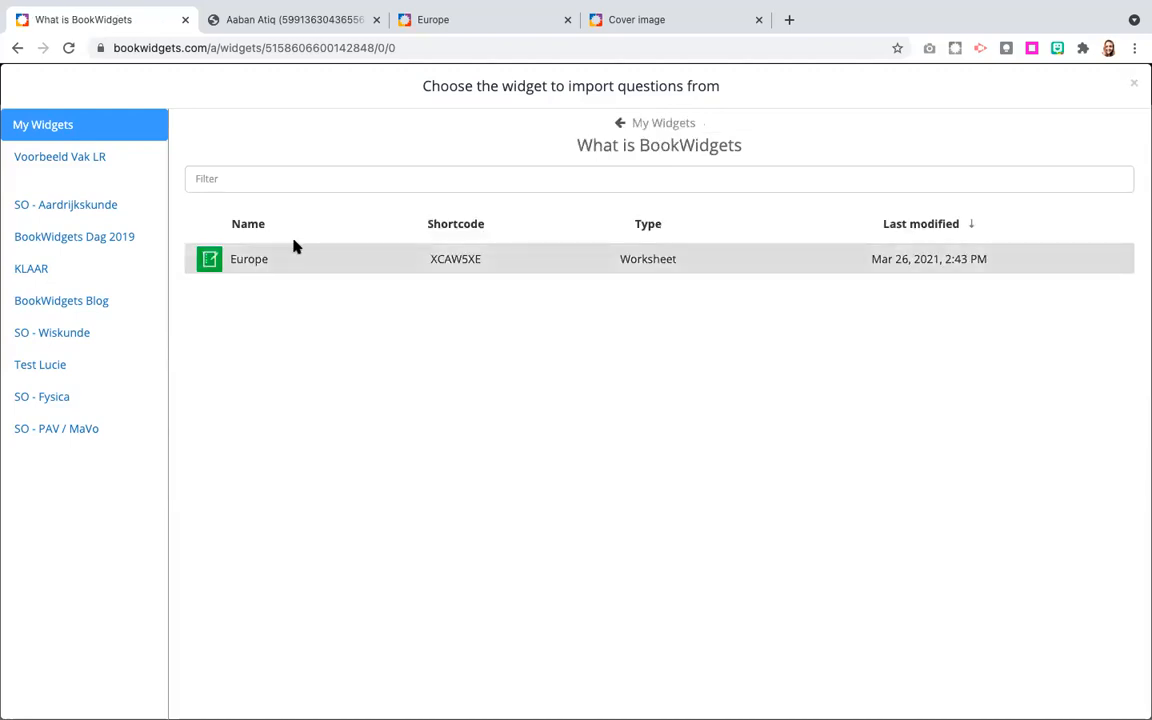
pyautogui.click(255, 260)
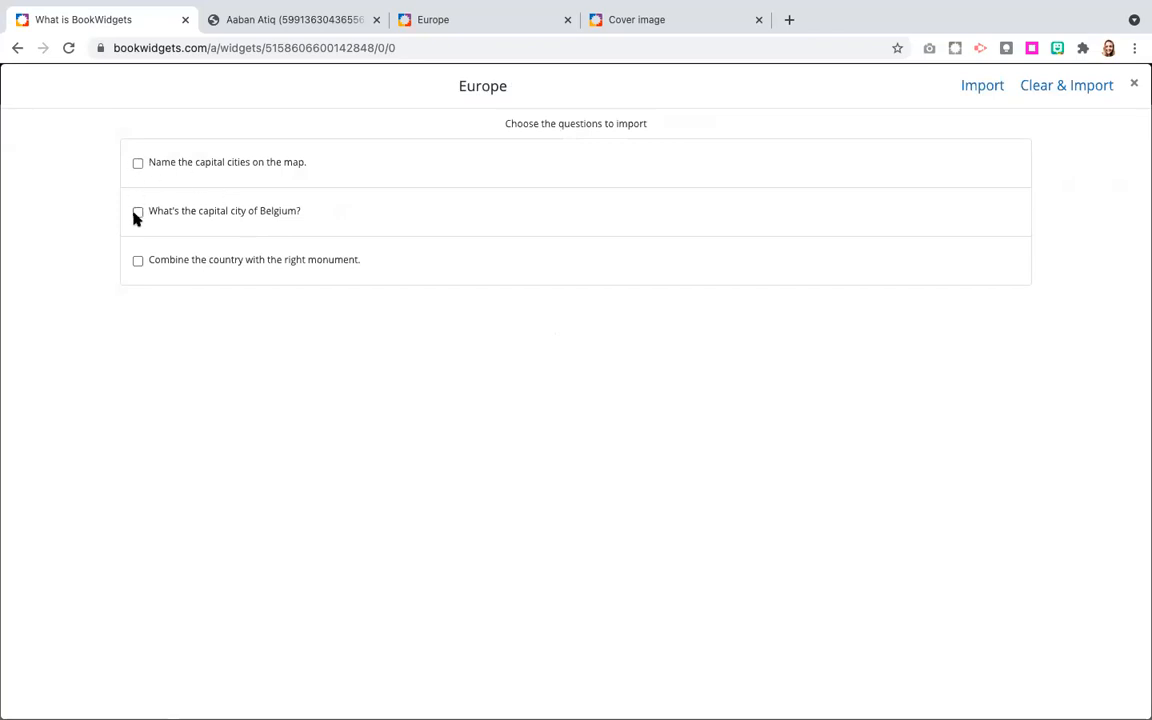
pyautogui.click(138, 164)
pyautogui.click(138, 262)
pyautogui.click(980, 88)
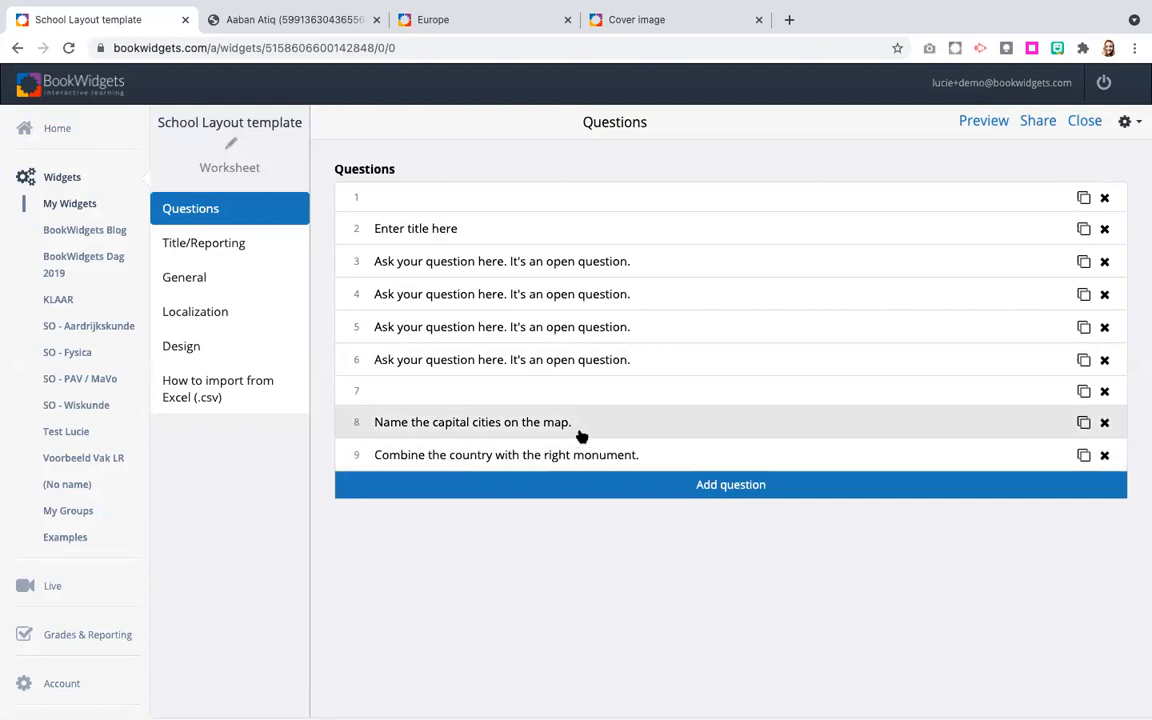
pyautogui.moveTo(576, 391); pyautogui.dragTo(572, 462)
# Preview the worksheet in student view, examine how the two imported questions look in the template's layout, and close the preview.
pyautogui.click(993, 121)
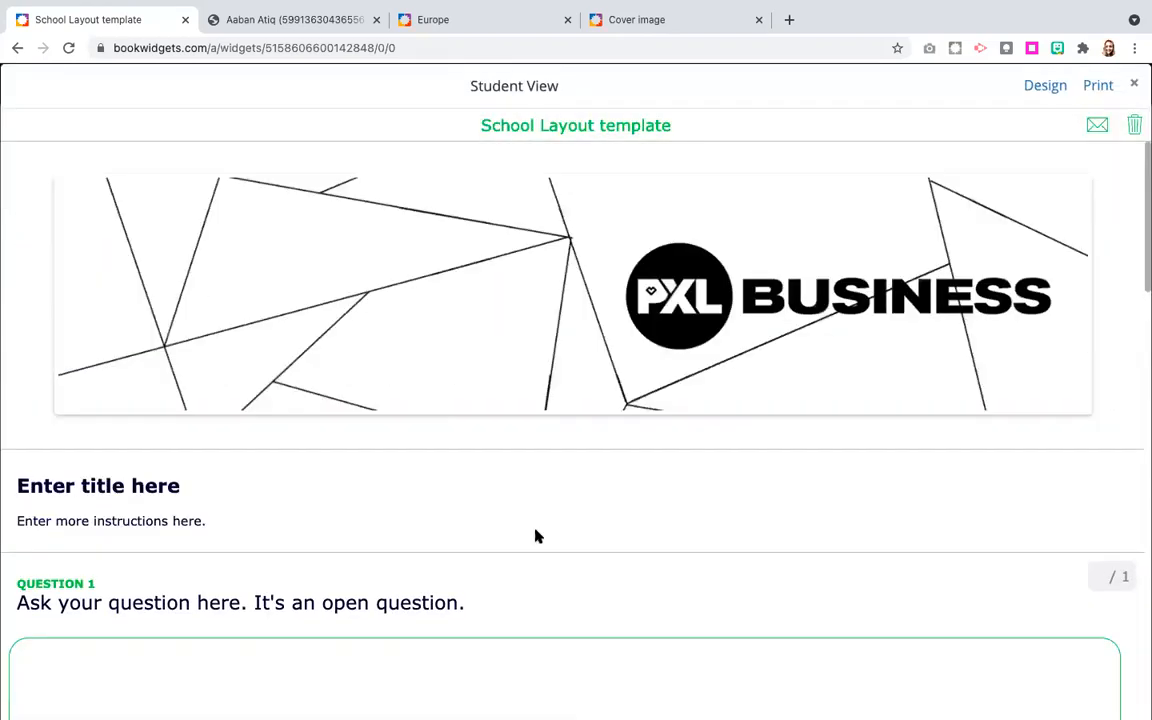
pyautogui.scroll(-20, 535, 537)
pyautogui.scroll(5, 535, 537)
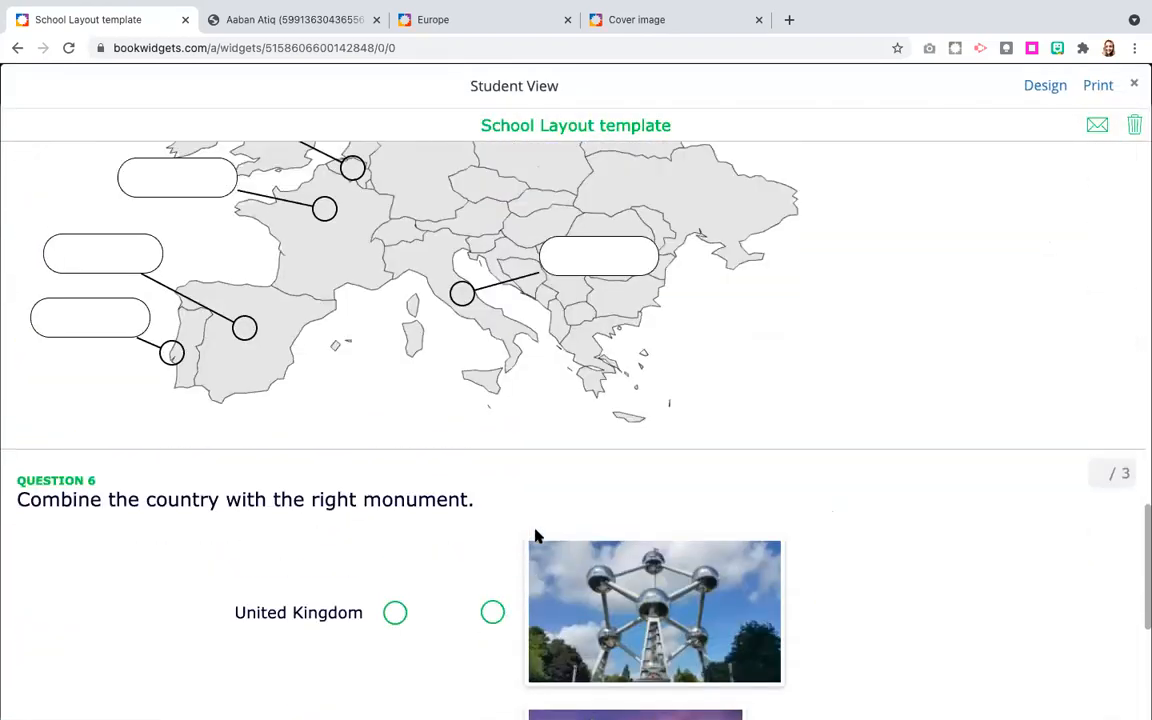
pyautogui.scroll(4, 535, 537)
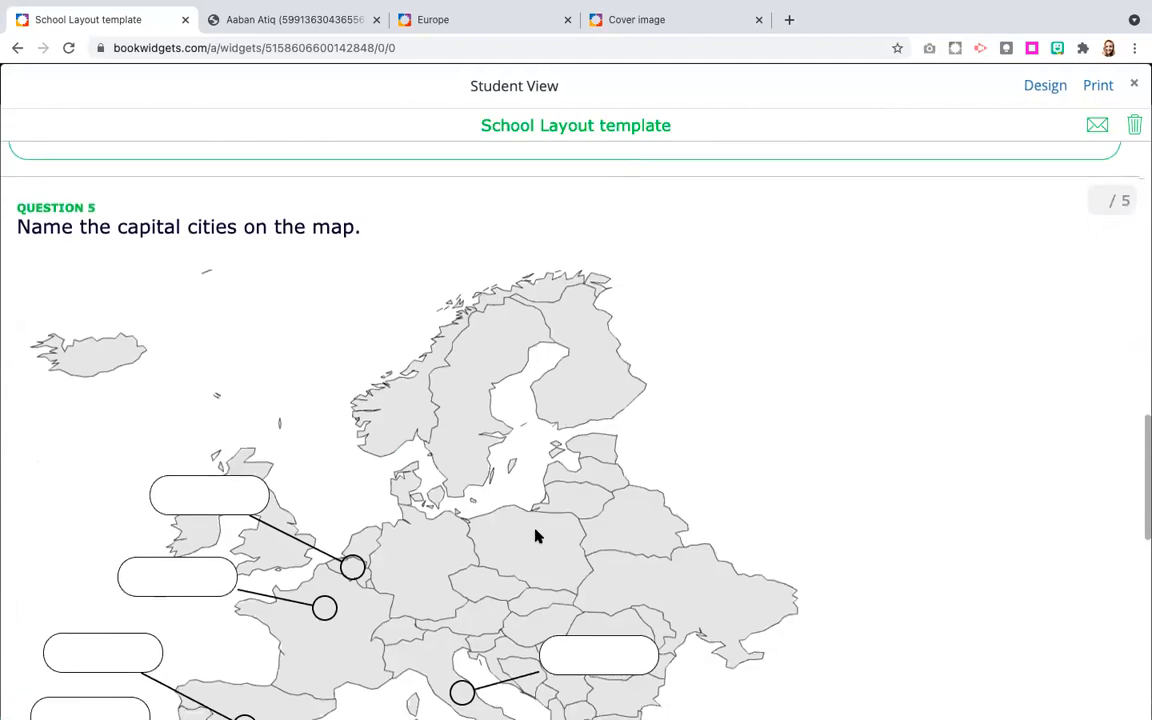
pyautogui.scroll(-3, 535, 537)
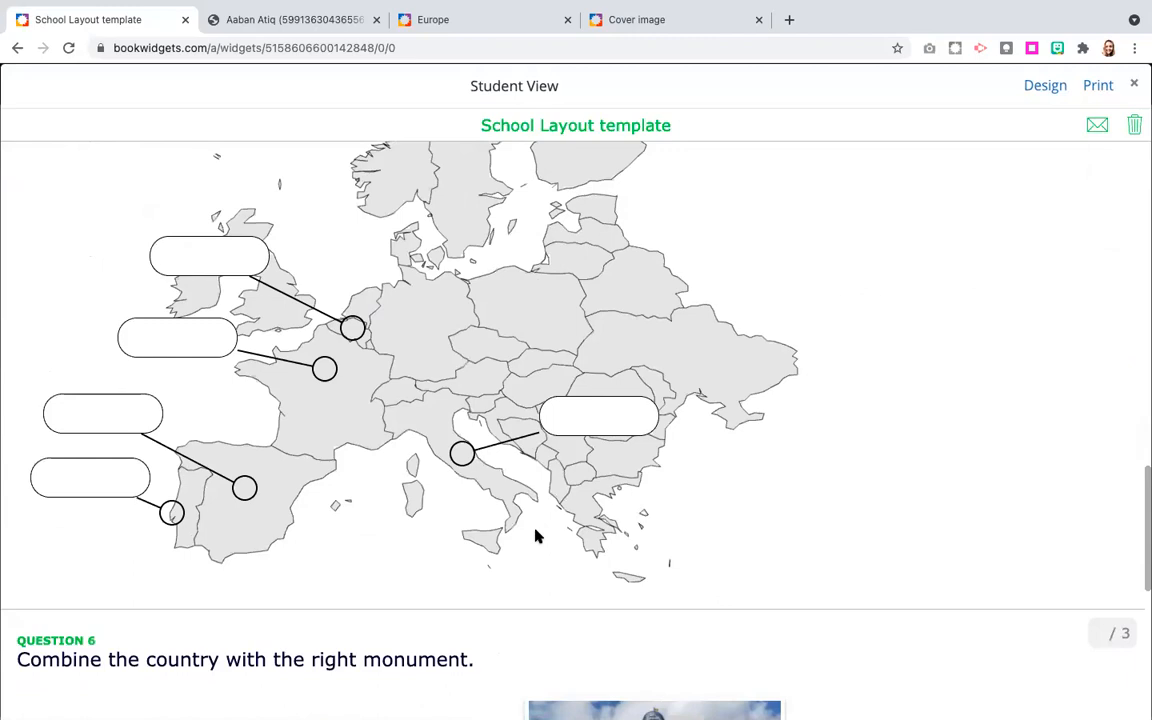
pyautogui.scroll(1, 545, 517)
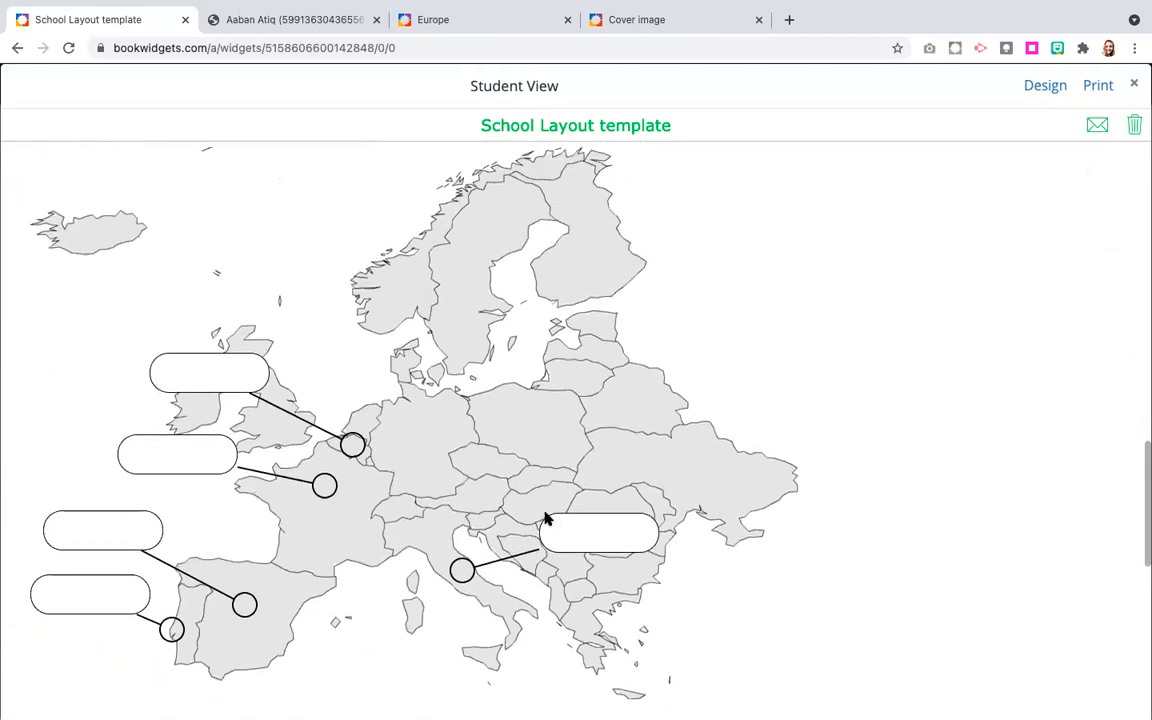
pyautogui.scroll(-5, 545, 517)
pyautogui.scroll(-2, 545, 517)
pyautogui.scroll(5, 545, 514)
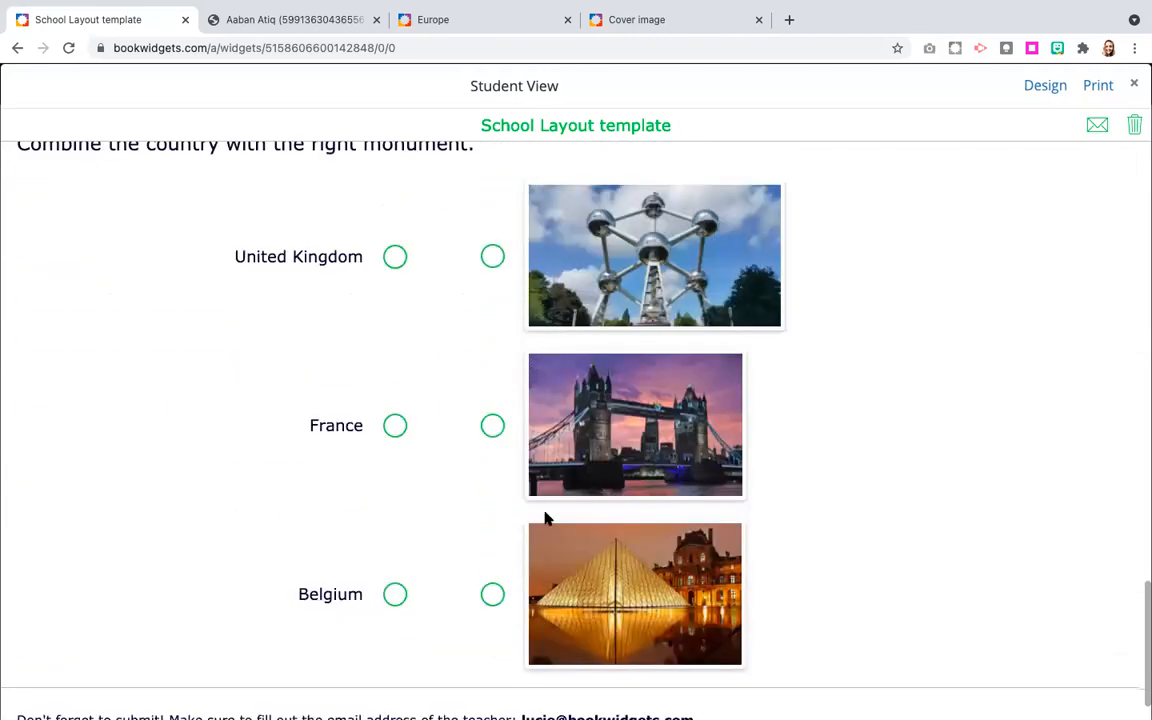
pyautogui.click(1134, 84)
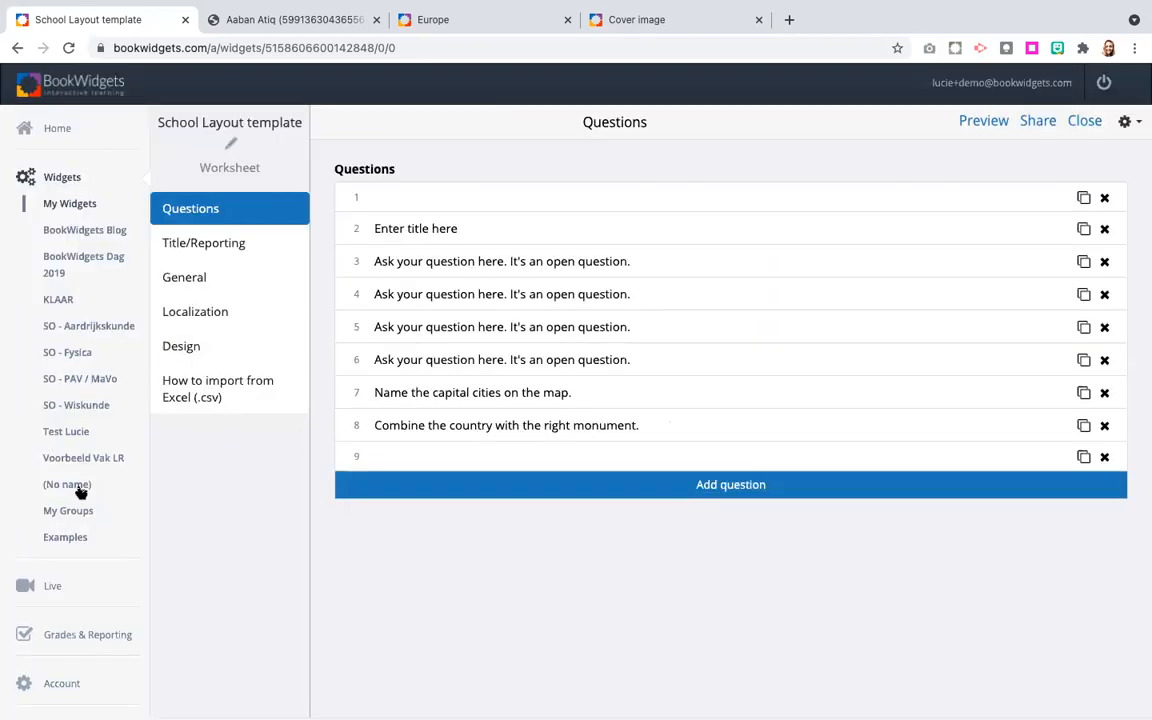
# Open the Exit Tickets folder in My Widgets, look through its widgets, and export the folder's widgets list.
pyautogui.click(60, 207)
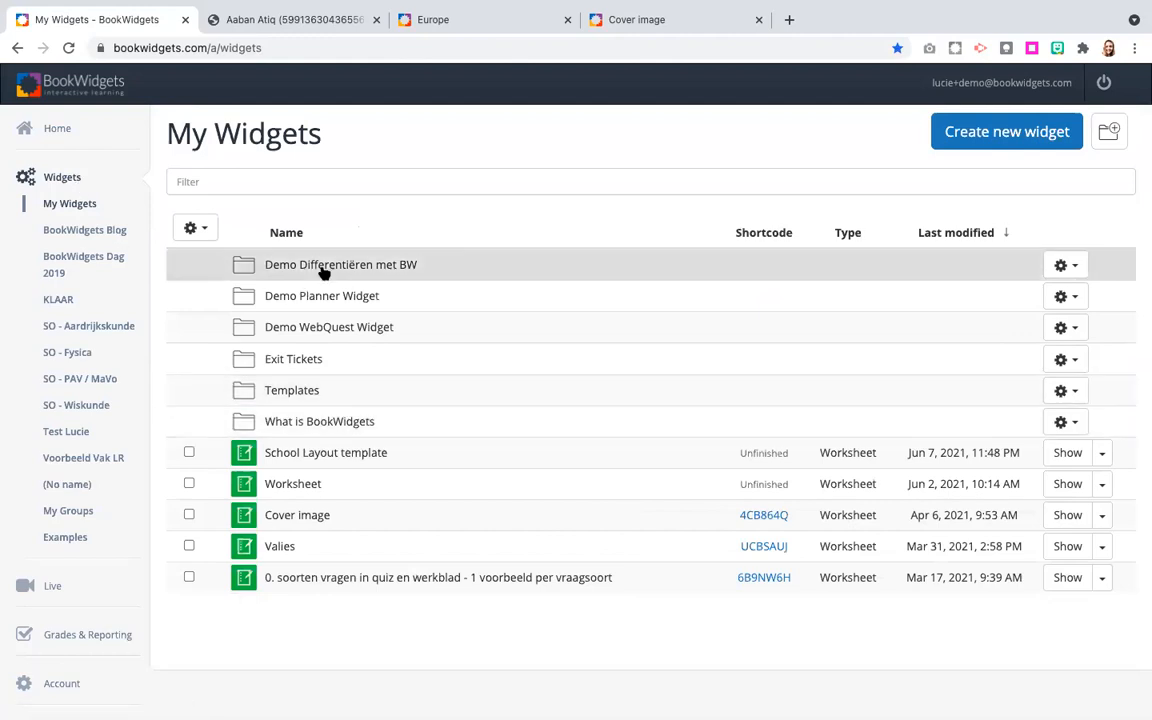
pyautogui.click(322, 362)
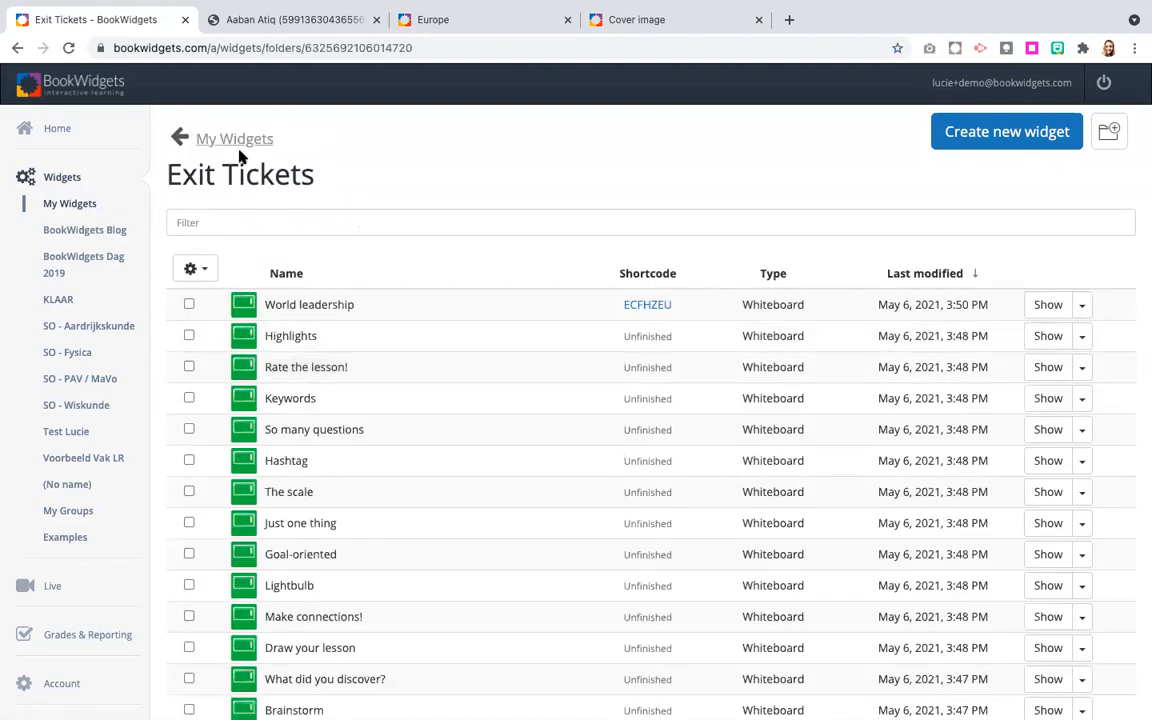
pyautogui.scroll(-1, 283, 375)
pyautogui.scroll(-20, 283, 375)
pyautogui.scroll(12, 283, 375)
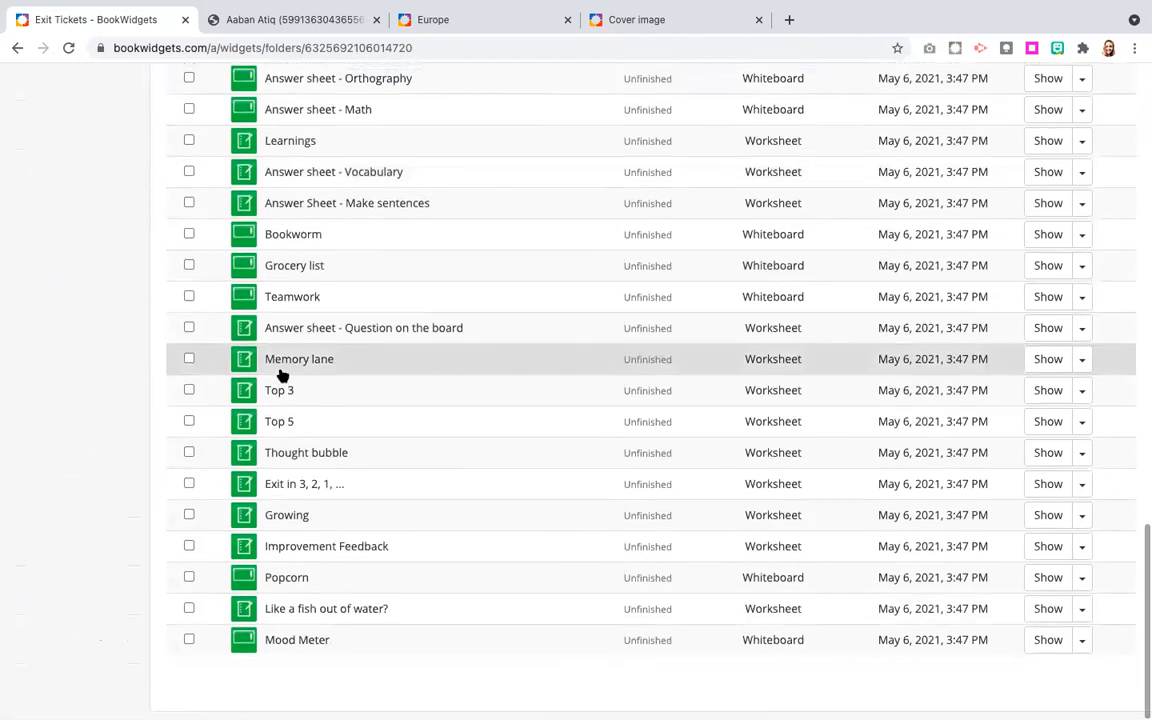
pyautogui.scroll(6, 283, 375)
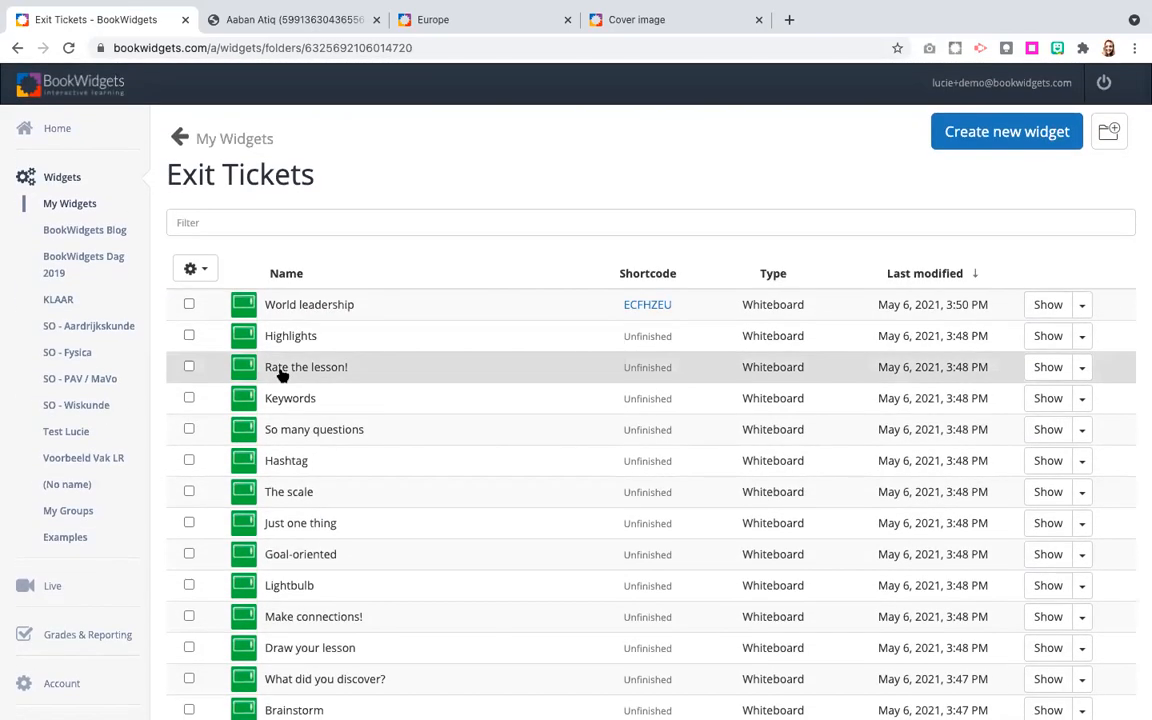
pyautogui.click(200, 268)
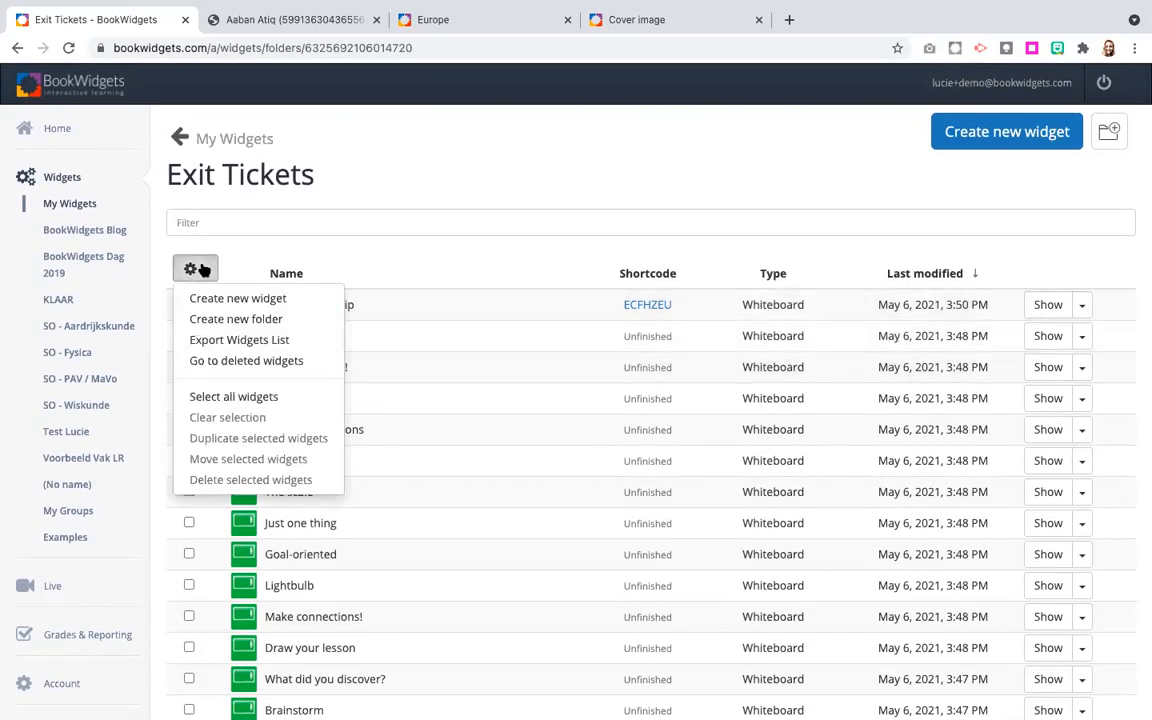
pyautogui.click(230, 342)
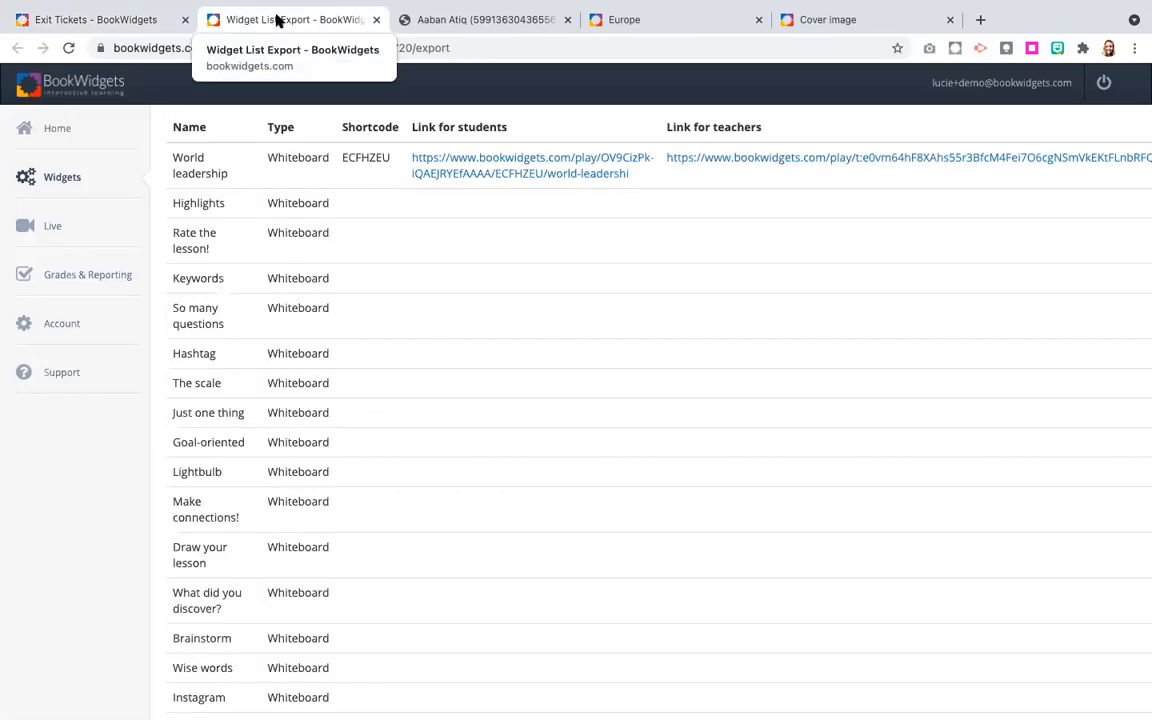
# Examine the exported list's widget names, types, shortcodes and student and teacher links, and return to the Exit Tickets folder.
pyautogui.scroll(-20, 259, 268)
pyautogui.scroll(20, 259, 268)
pyautogui.scroll(5, 259, 268)
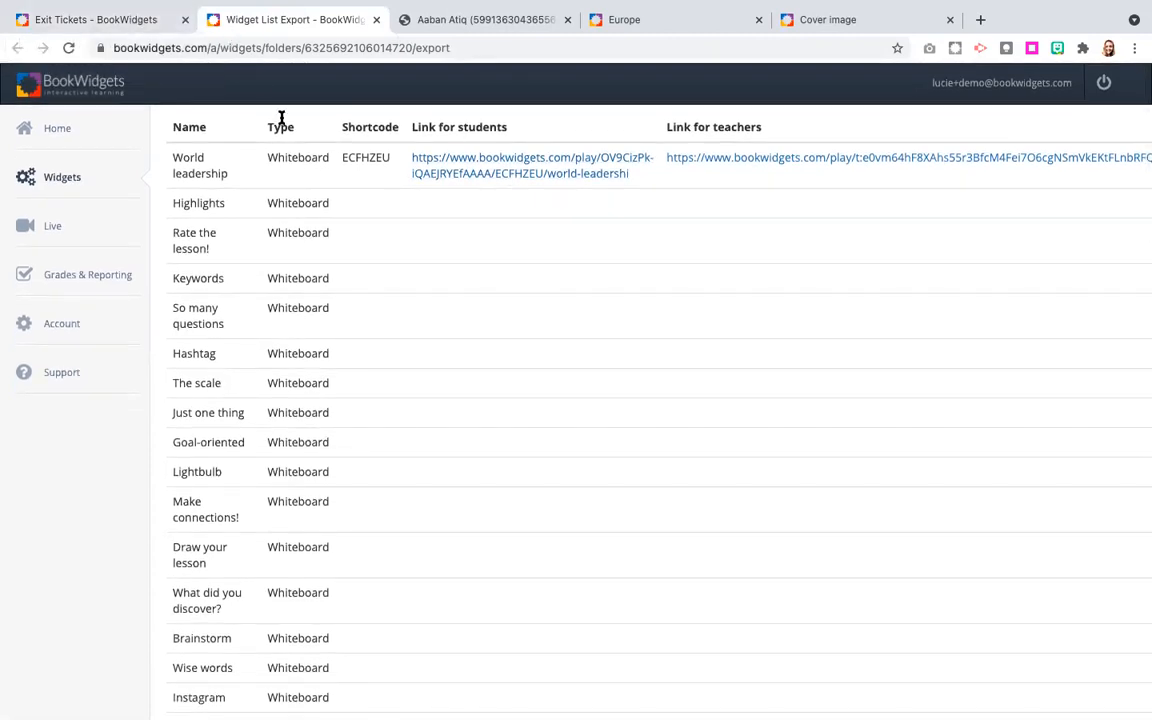
pyautogui.hscroll(-1, 264, 219)
pyautogui.hscroll(2, 264, 220)
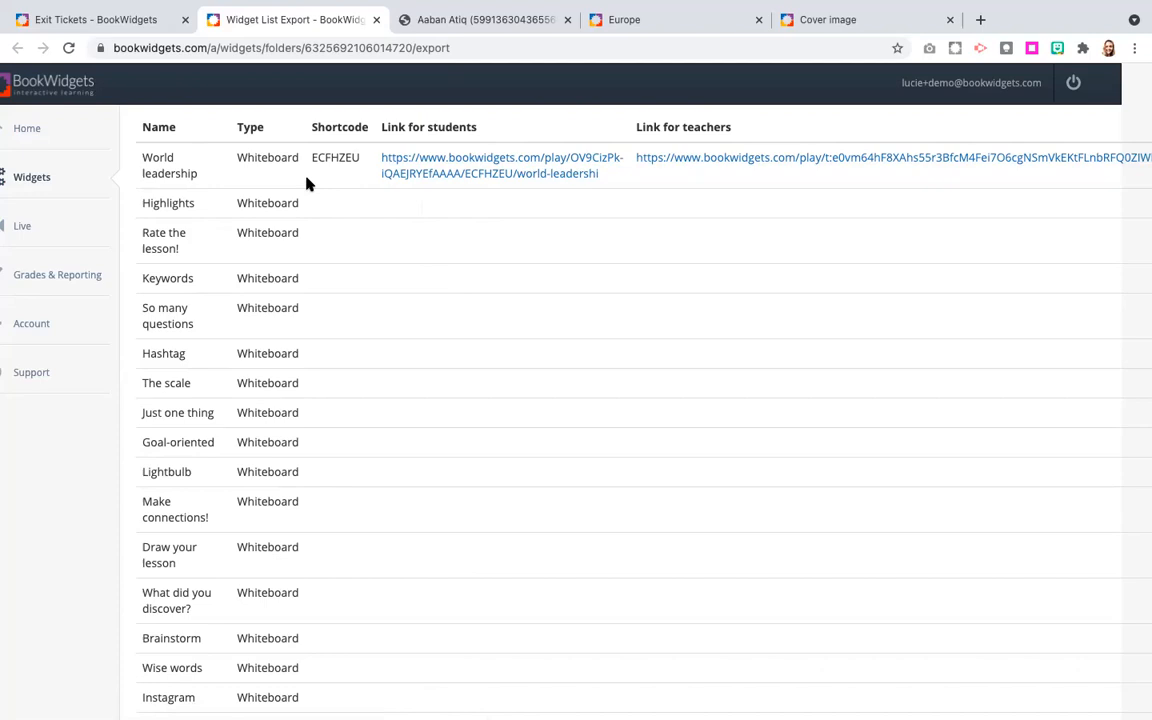
pyautogui.moveTo(136, 154)
pyautogui.mouseDown()
pyautogui.moveTo(668, 403)
pyautogui.moveTo(893, 547)
pyautogui.mouseUp()
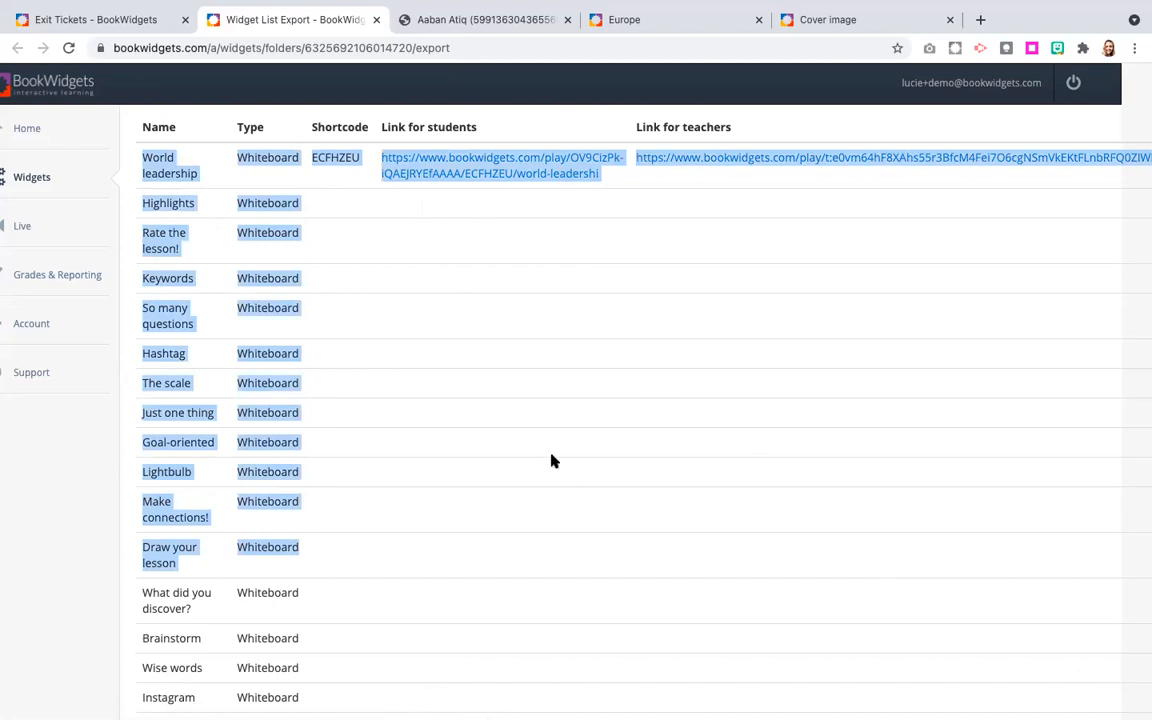
pyautogui.click(168, 157)
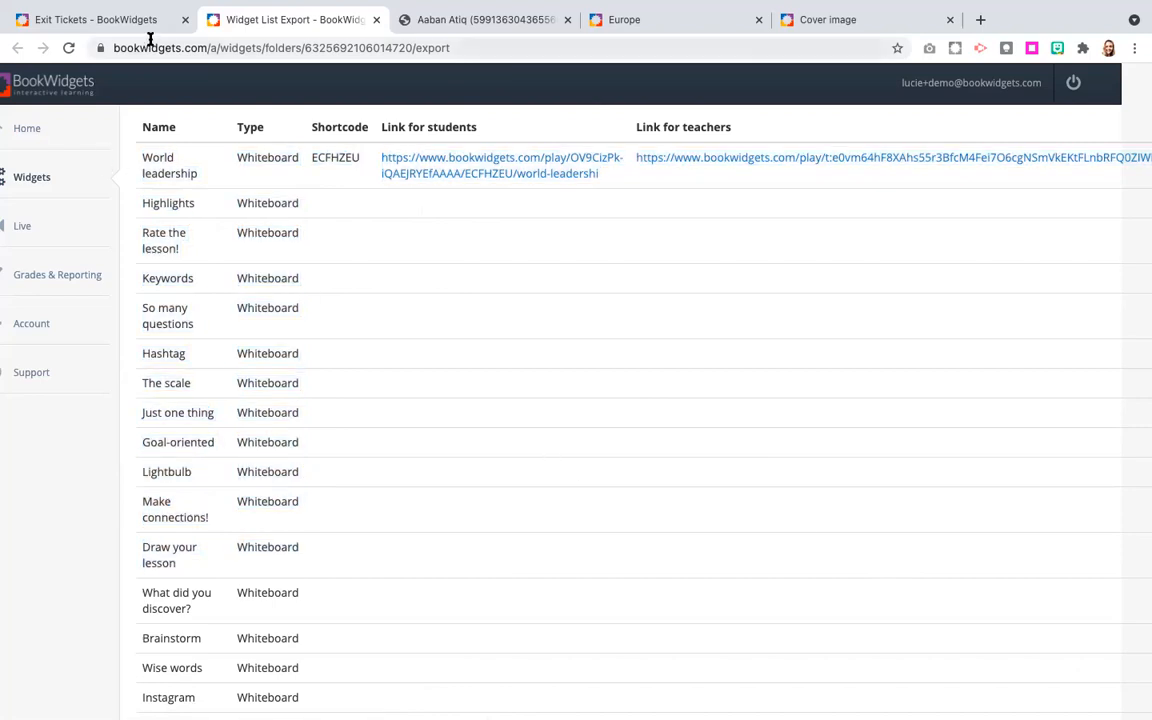
pyautogui.click(116, 22)
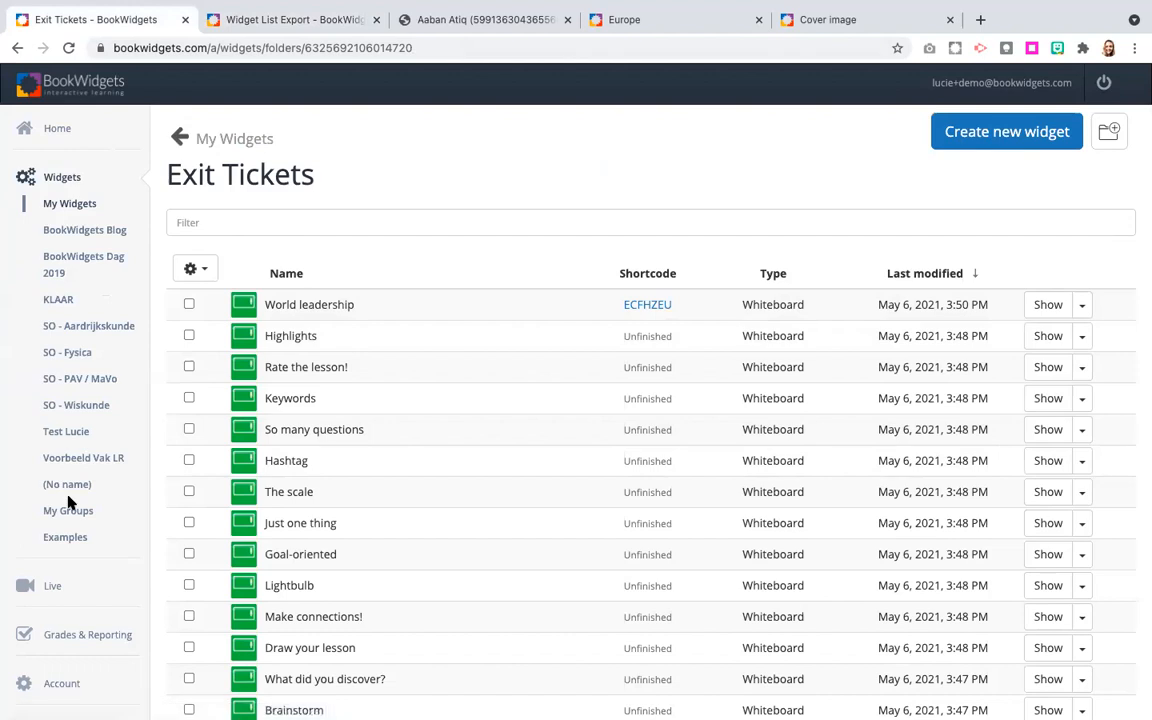
# Open the account settings and view the Student work options.
pyautogui.scroll(-1, 52, 638)
pyautogui.click(58, 648)
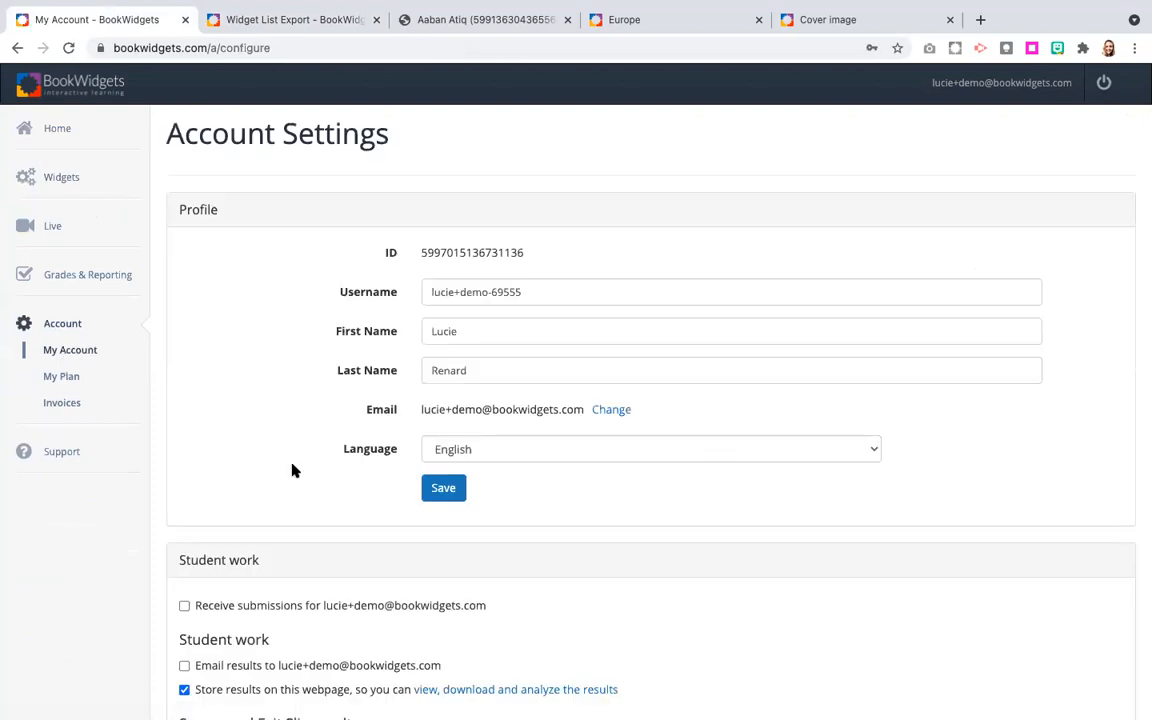
pyautogui.scroll(-3, 292, 470)
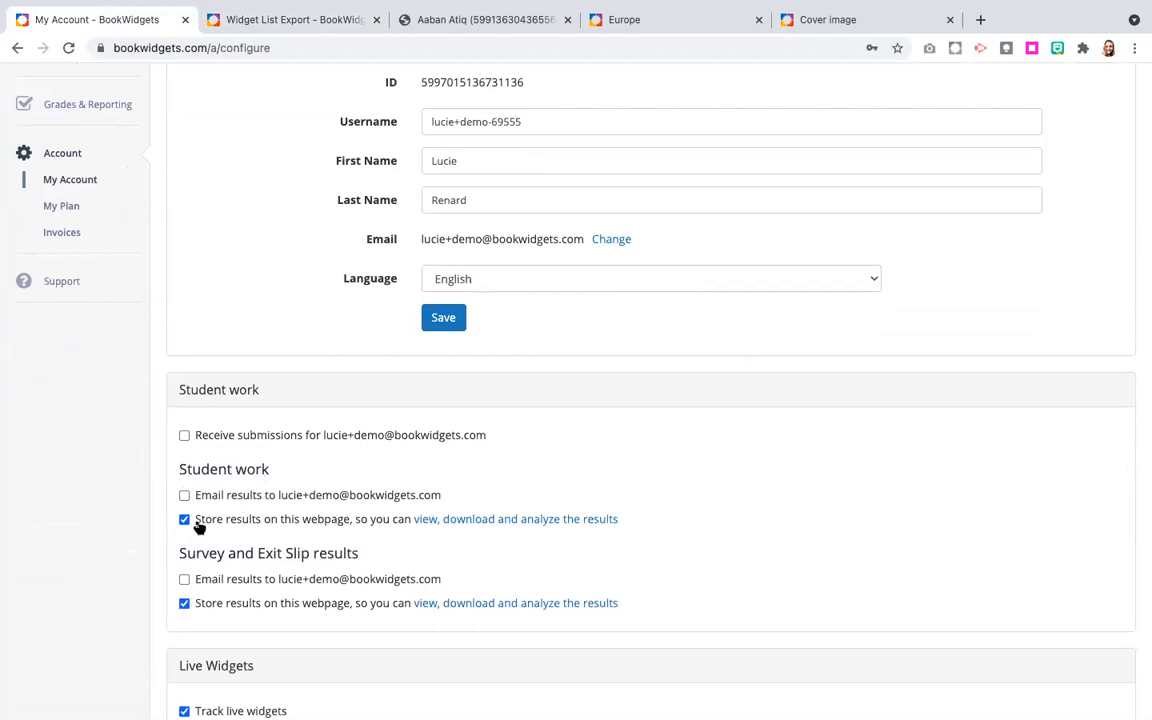
# Try the Student work options for receiving submissions and for emailing student work, survey and exit slip results.
pyautogui.click(184, 435)
pyautogui.click(184, 495)
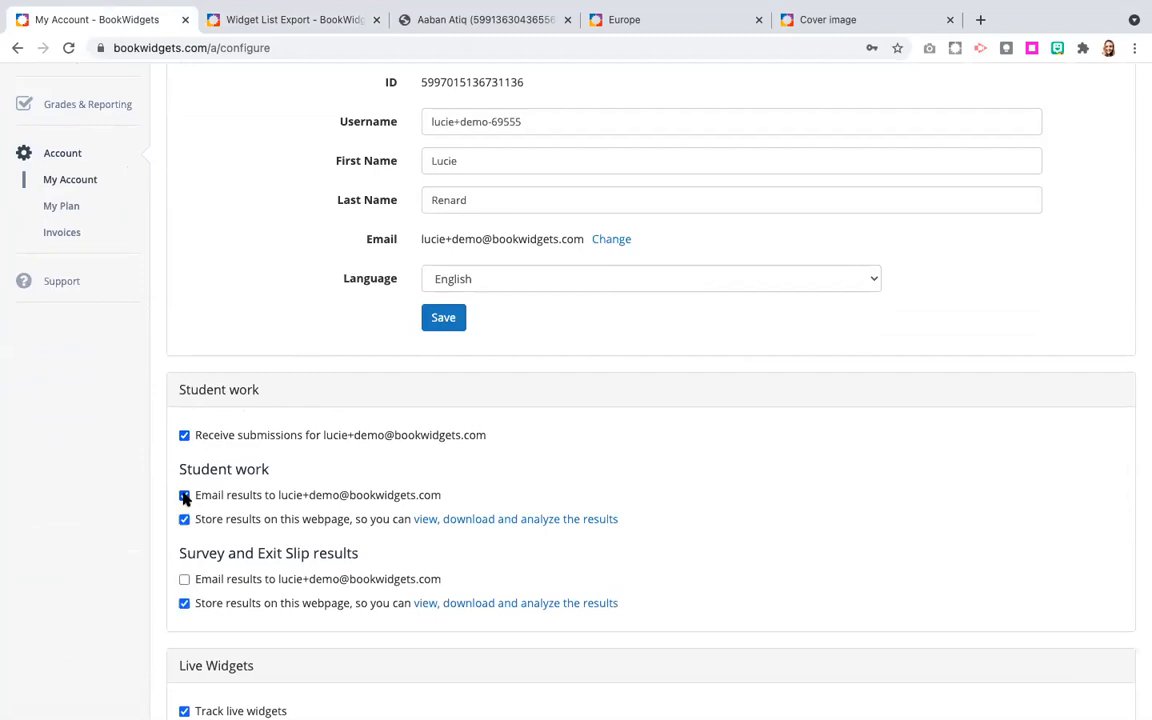
pyautogui.click(184, 579)
pyautogui.click(184, 436)
pyautogui.click(184, 580)
pyautogui.scroll(3, 213, 396)
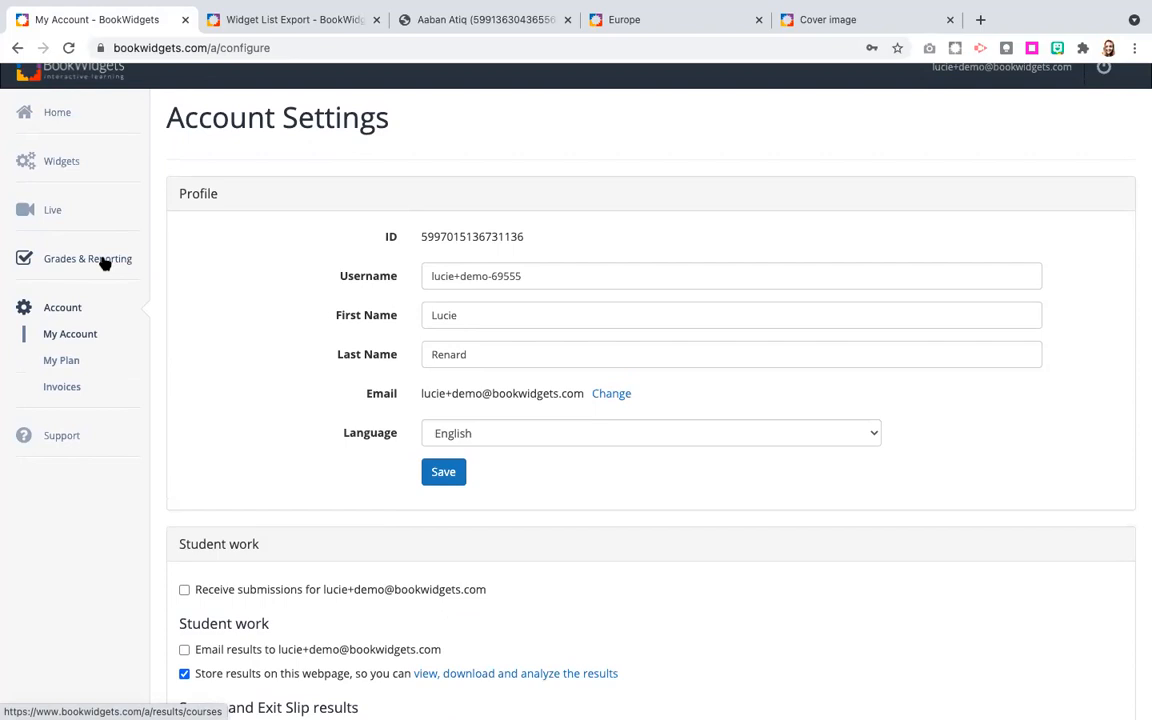
pyautogui.scroll(-4, 170, 489)
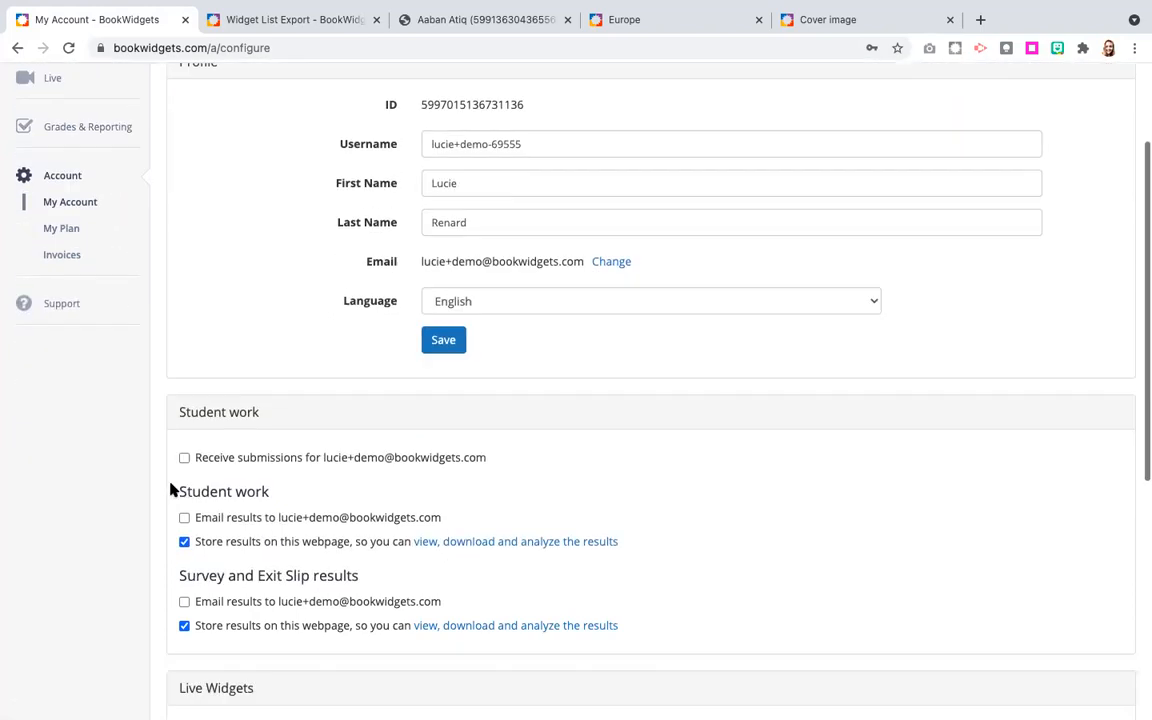